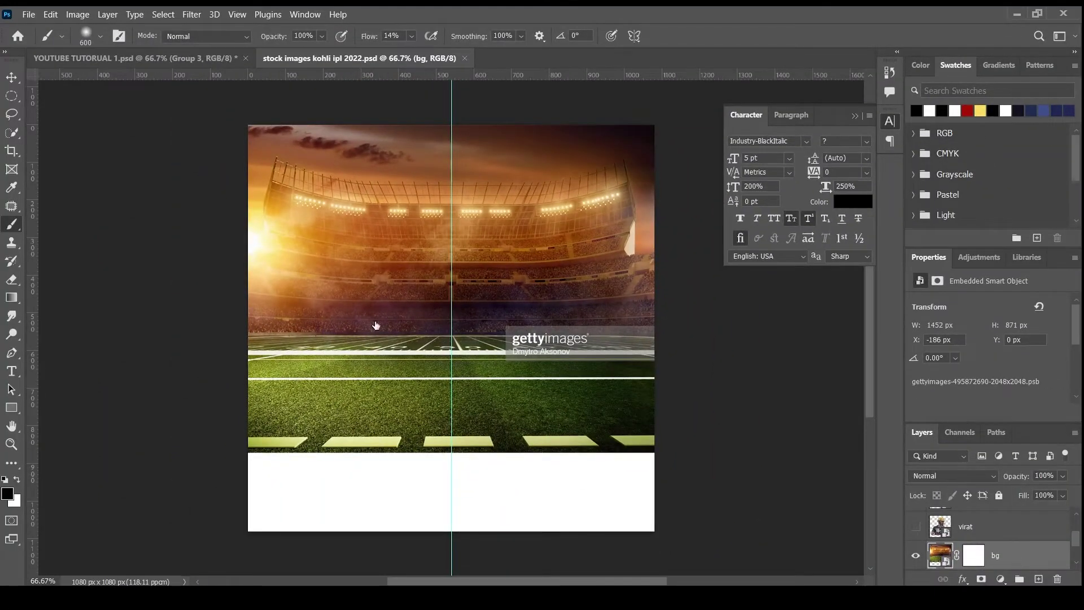
# Drag the stadium bg layer from the stock images file onto the YOUTUBE TUTORIAL poster canvas
pyautogui.click(1011, 70)
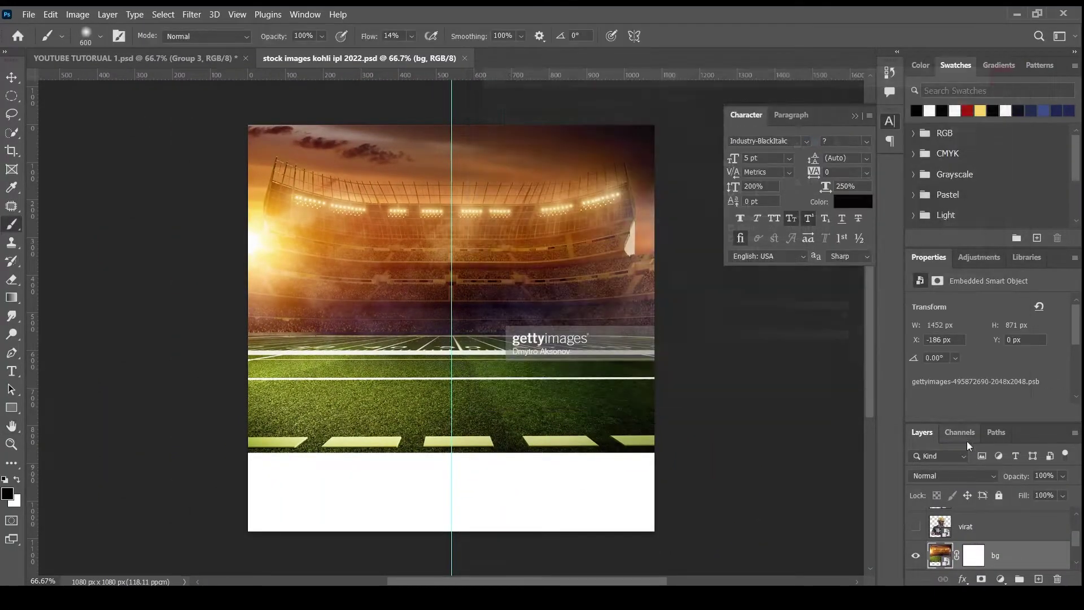
pyautogui.moveTo(1015, 547)
pyautogui.mouseDown()
pyautogui.moveTo(318, 156)
pyautogui.moveTo(453, 202)
pyautogui.mouseUp()
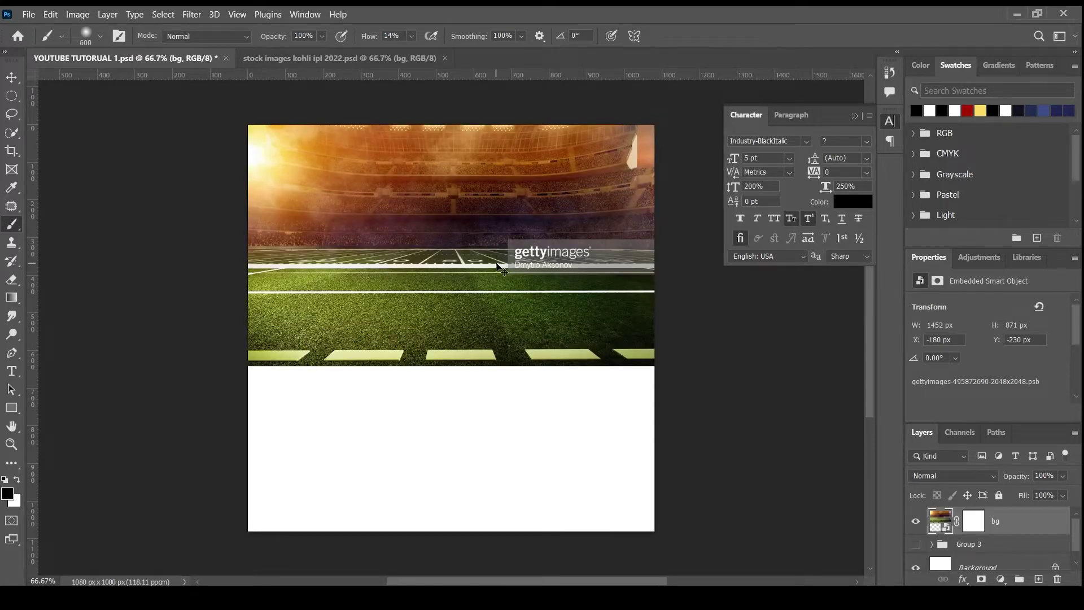
# Flip the stadium image horizontally, then enlarge and position it to fill the upper canvas
pyautogui.hotkey('ctrl', 't')
pyautogui.moveTo(473, 208); pyautogui.dragTo(481, 296)
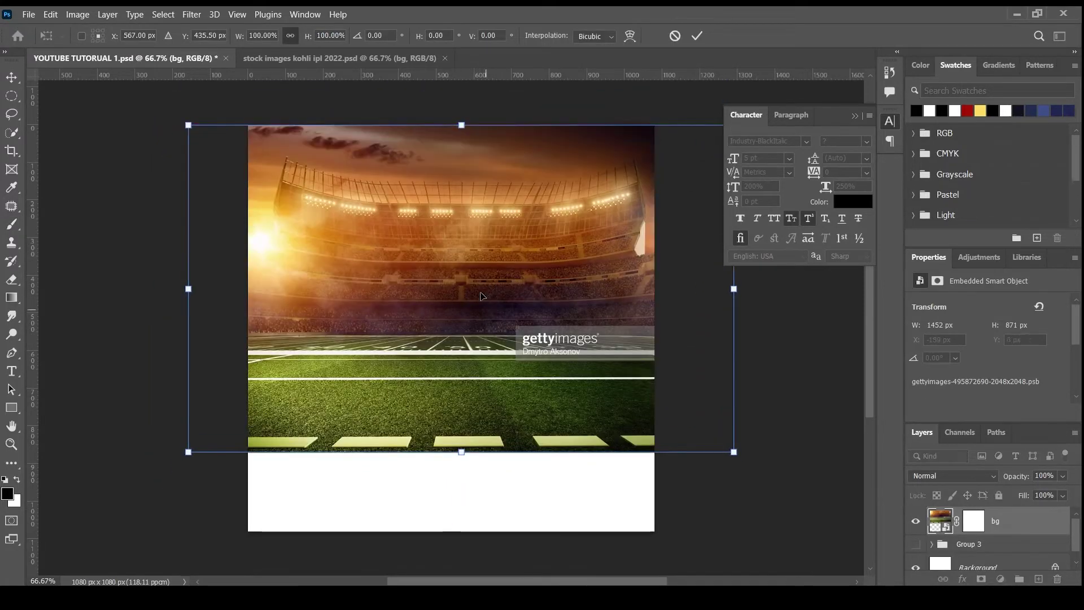
pyautogui.rightClick(481, 296)
pyautogui.click(511, 569)
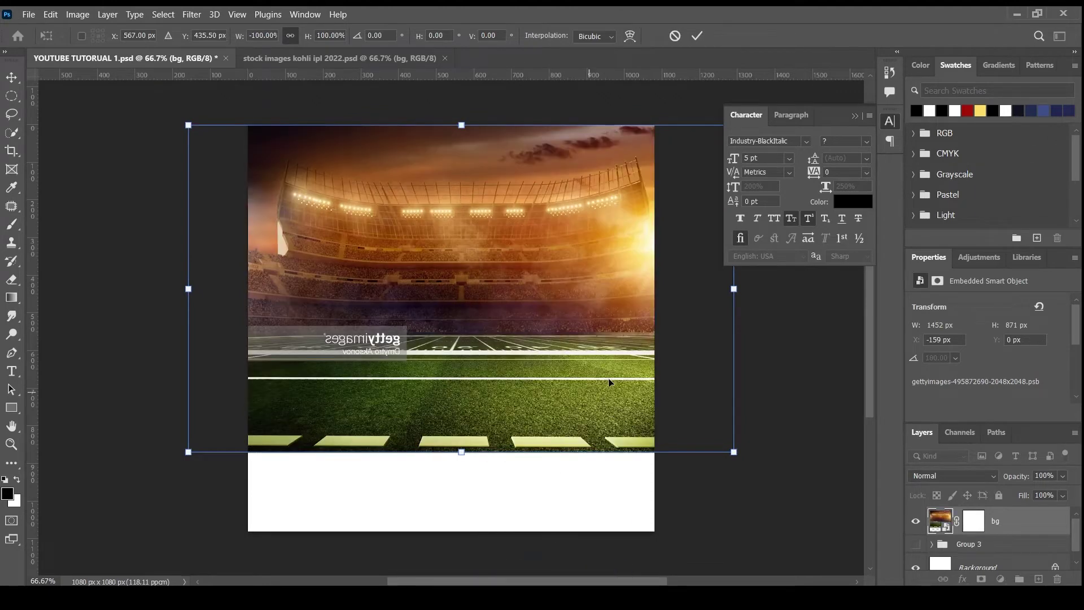
pyautogui.moveTo(609, 381); pyautogui.dragTo(556, 382)
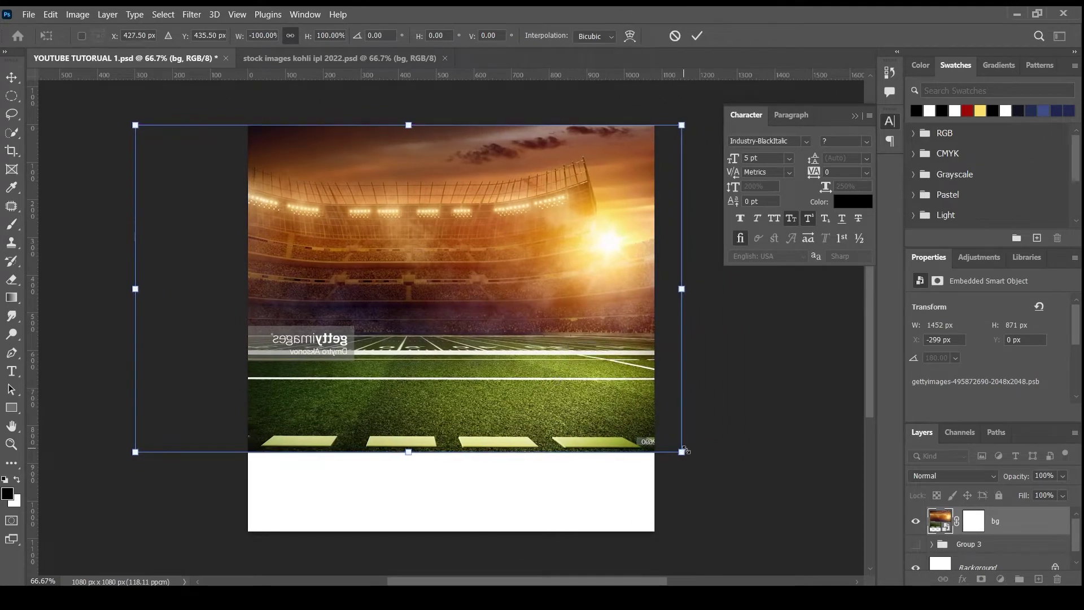
pyautogui.moveTo(683, 450); pyautogui.dragTo(779, 509)
pyautogui.moveTo(644, 416)
pyautogui.mouseDown()
pyautogui.moveTo(655, 416)
pyautogui.moveTo(658, 390)
pyautogui.moveTo(663, 424)
pyautogui.mouseUp()
pyautogui.moveTo(715, 466); pyautogui.dragTo(698, 464)
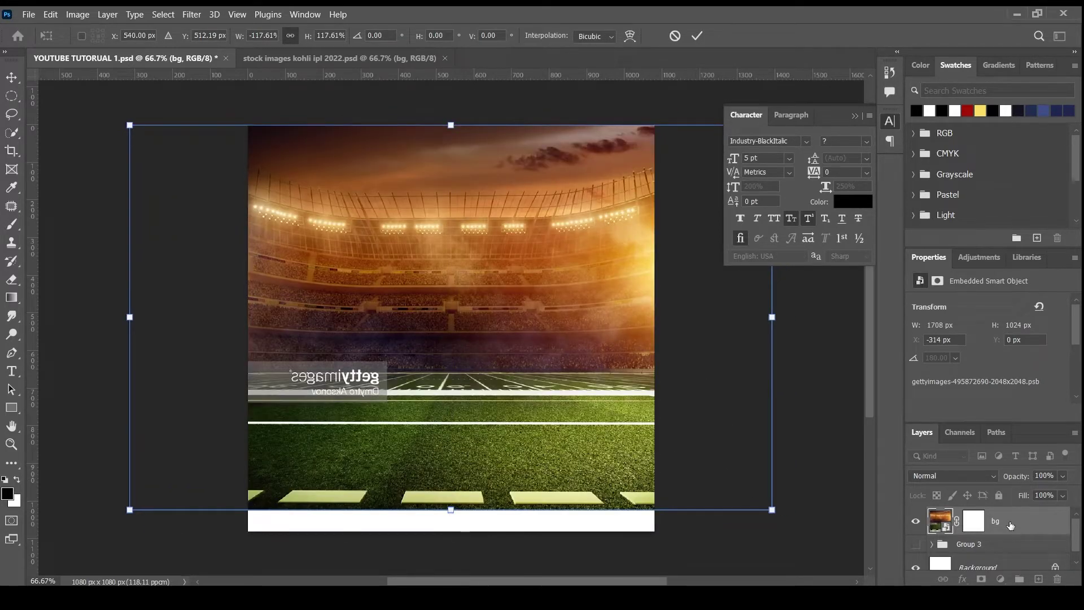
pyautogui.press('Return')
# Duplicate the stadium layer, enlarge the copy slightly and move it lower on the canvas
pyautogui.press('b')
pyautogui.hotkey('ctrl', 'j')
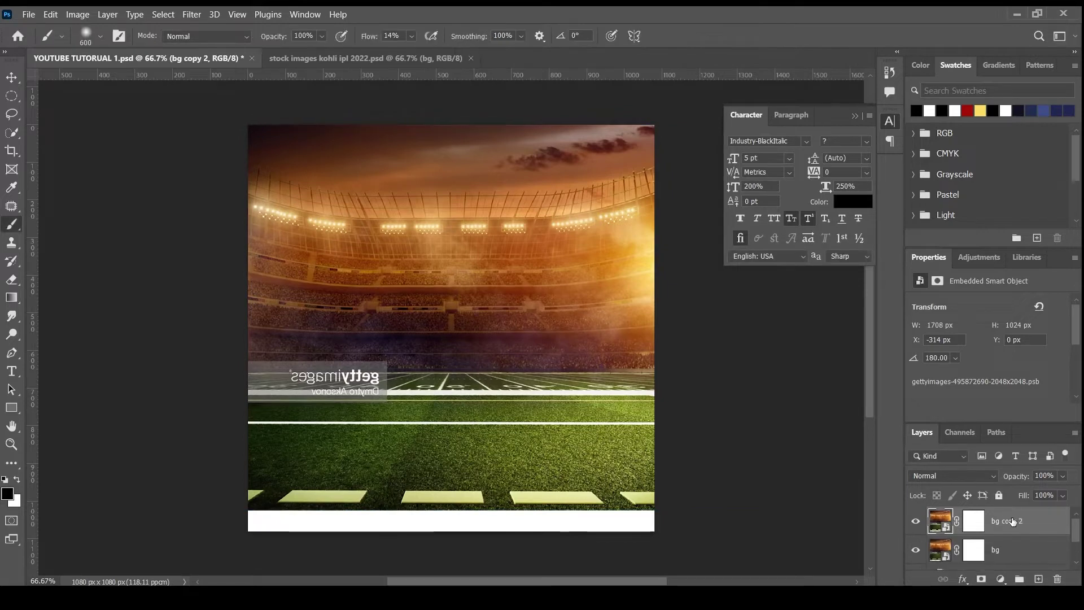
pyautogui.hotkey('ctrl', 't')
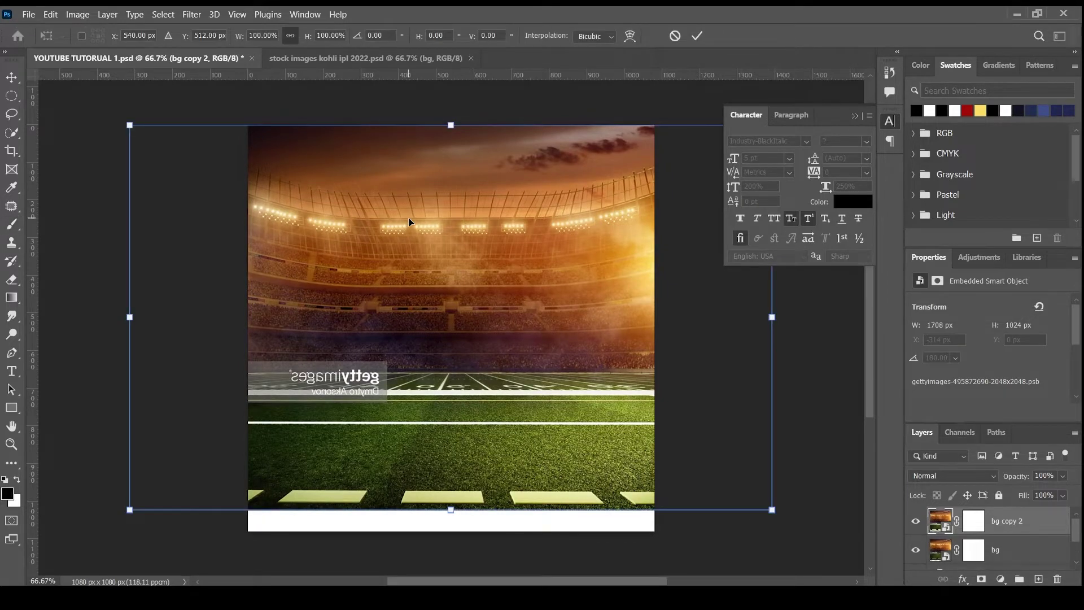
pyautogui.moveTo(410, 222); pyautogui.dragTo(411, 323)
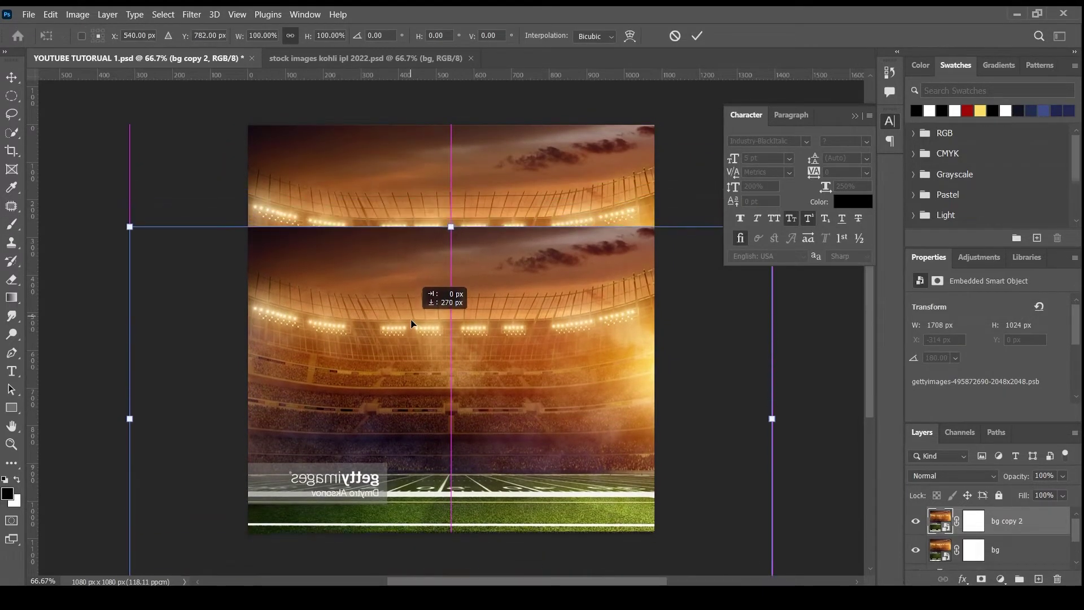
pyautogui.moveTo(412, 323); pyautogui.dragTo(411, 323)
pyautogui.moveTo(129, 225); pyautogui.dragTo(107, 218)
pyautogui.moveTo(406, 310); pyautogui.dragTo(418, 370)
# Commit the copy's transform and paint out the seam on its mask with a soft brush
pyautogui.click(969, 527)
pyautogui.press('b')
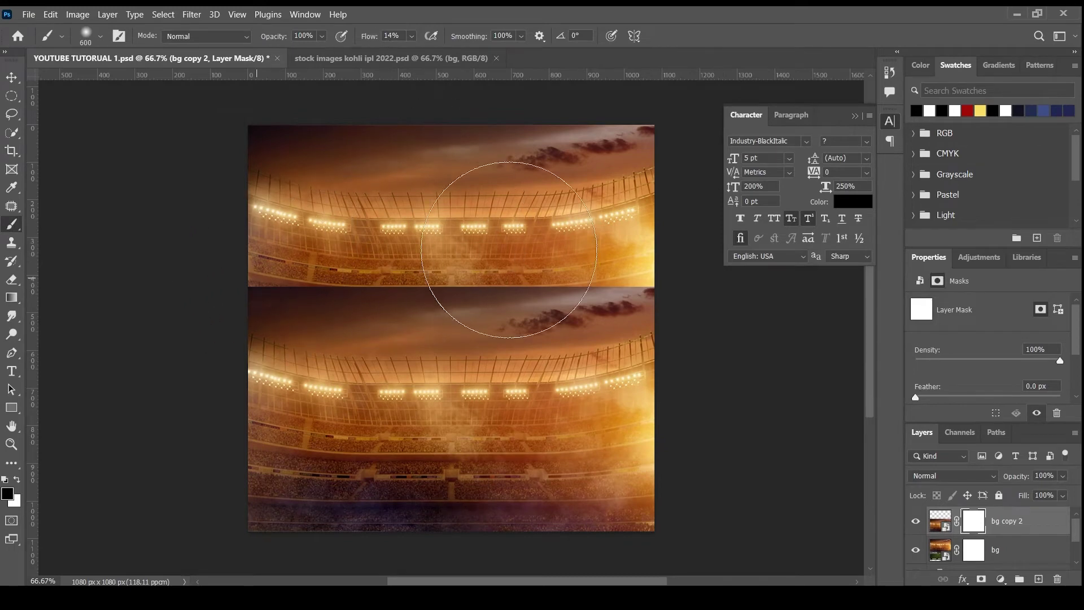
pyautogui.moveTo(556, 234)
pyautogui.mouseDown()
pyautogui.moveTo(538, 258)
pyautogui.moveTo(643, 286)
pyautogui.moveTo(322, 245)
pyautogui.moveTo(625, 243)
pyautogui.mouseUp()
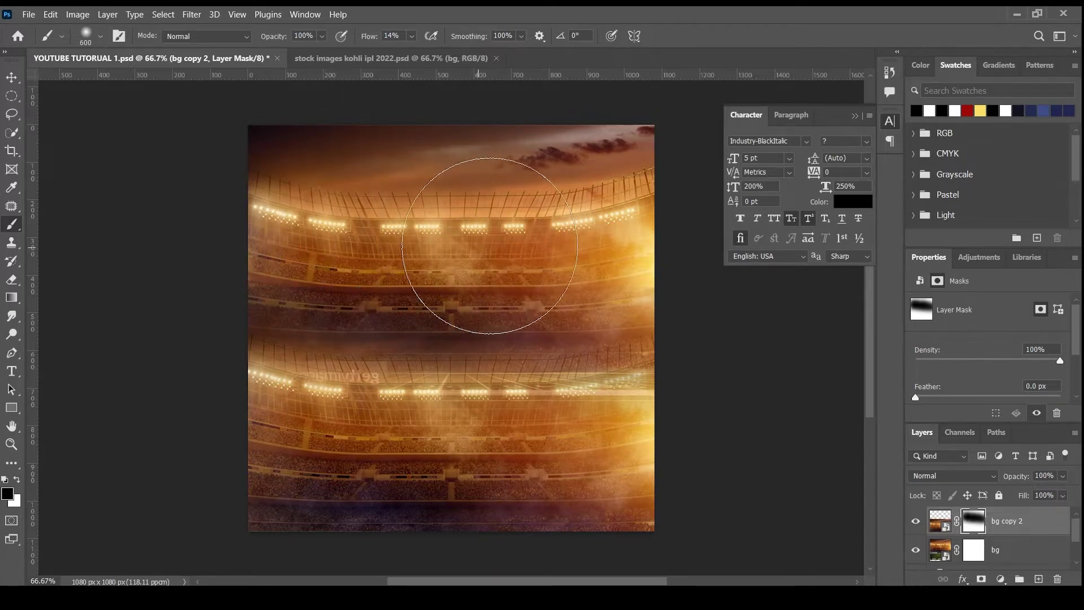
# Paint the mask with a 250 px brush to fade the getty watermark
pyautogui.press('x')
pyautogui.press('[')
pyautogui.press('[')
pyautogui.press('[')
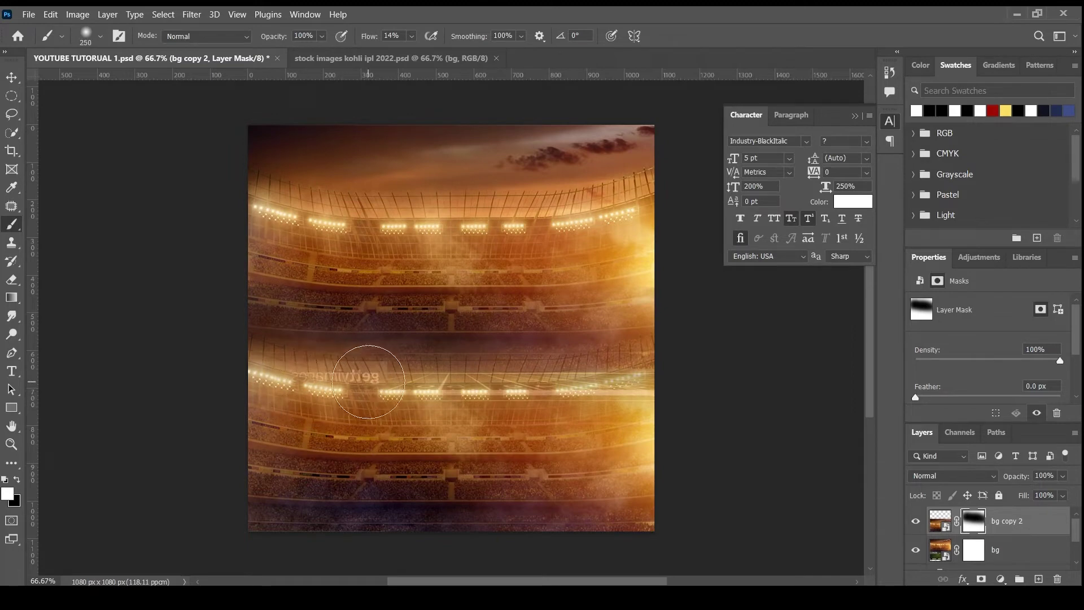
pyautogui.moveTo(367, 357)
pyautogui.mouseDown()
pyautogui.moveTo(351, 379)
pyautogui.moveTo(363, 375)
pyautogui.moveTo(295, 363)
pyautogui.moveTo(388, 375)
pyautogui.moveTo(291, 363)
pyautogui.moveTo(268, 411)
pyautogui.mouseUp()
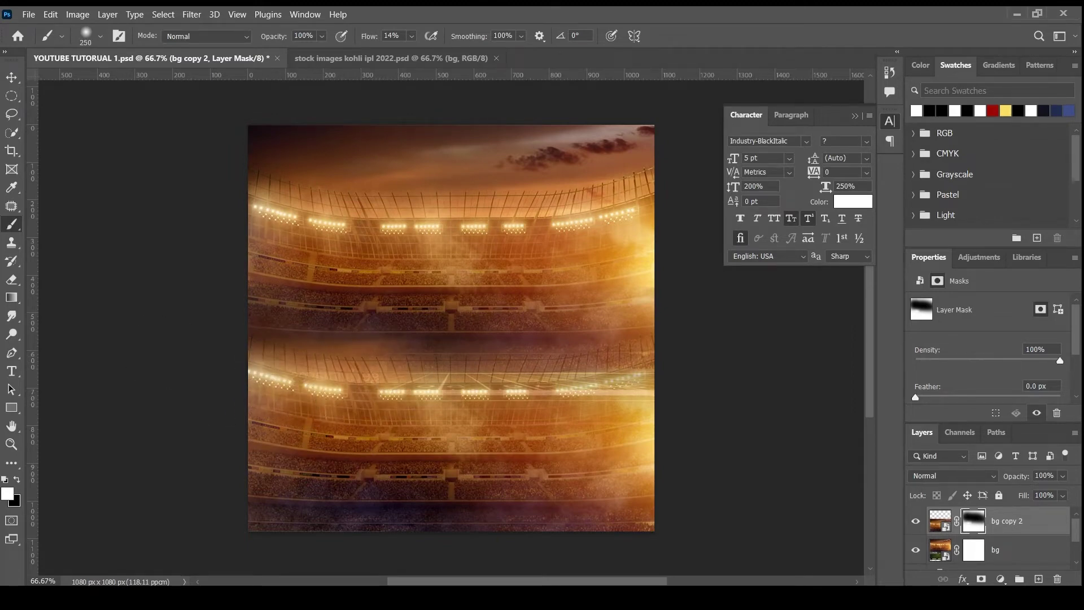
pyautogui.keyDown('shift'); pyautogui.click(1043, 561); pyautogui.keyUp('shift')
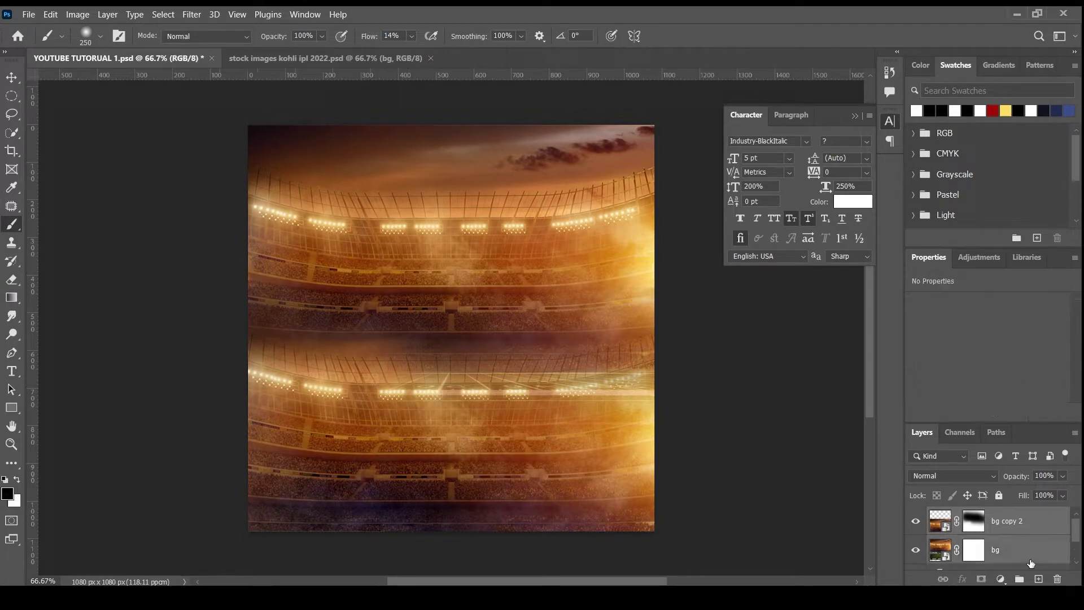
# Group both stadium layers with Ctrl+G and rename the group 'background'
pyautogui.hotkey('ctrl', 'g')
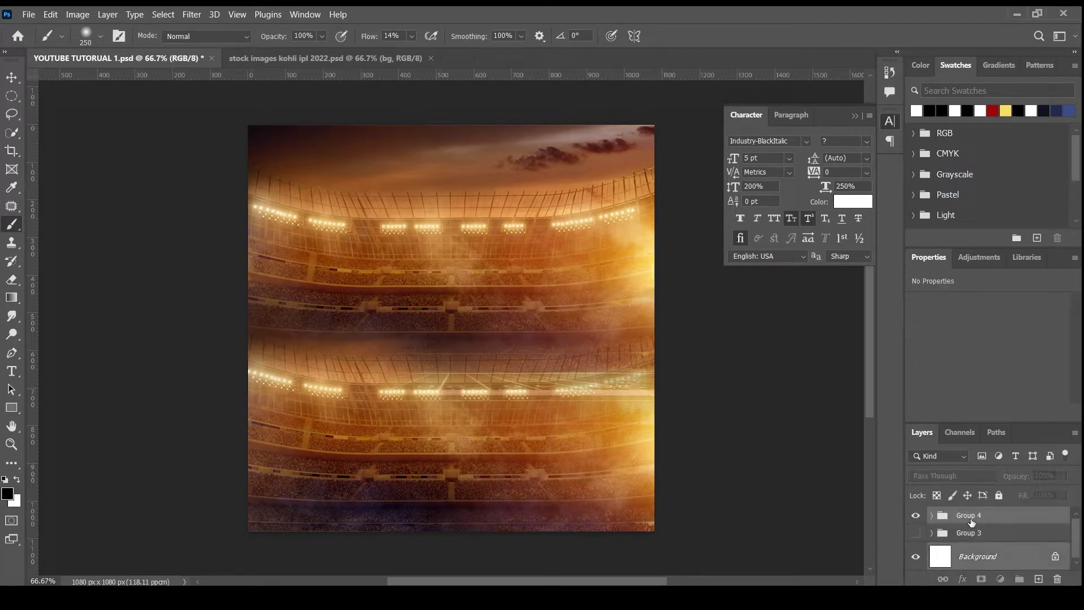
pyautogui.doubleClick(966, 516)
pyautogui.write('ckground')
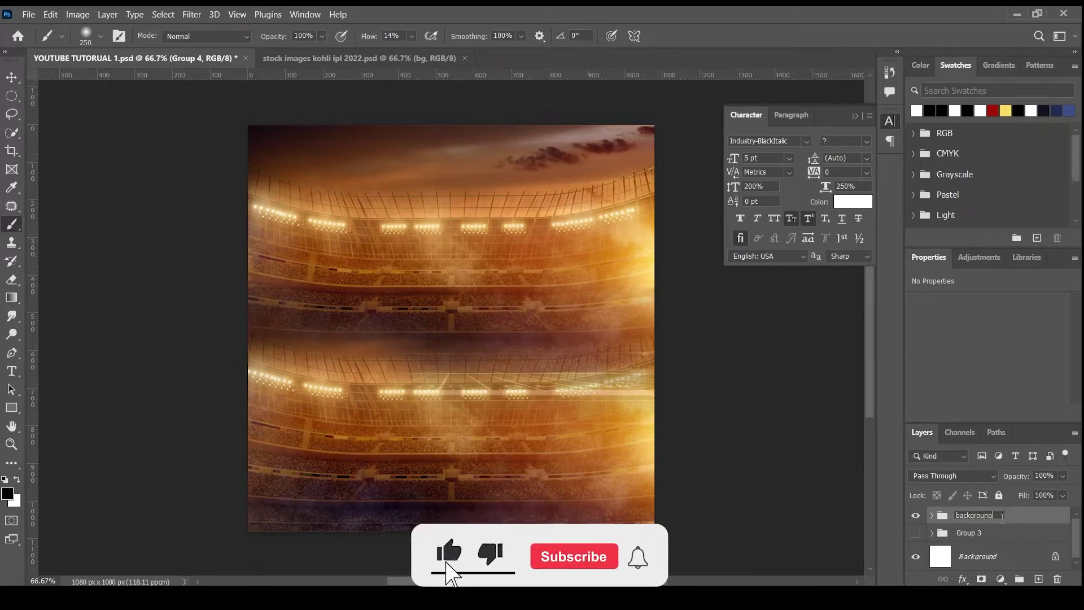
pyautogui.press('Return')
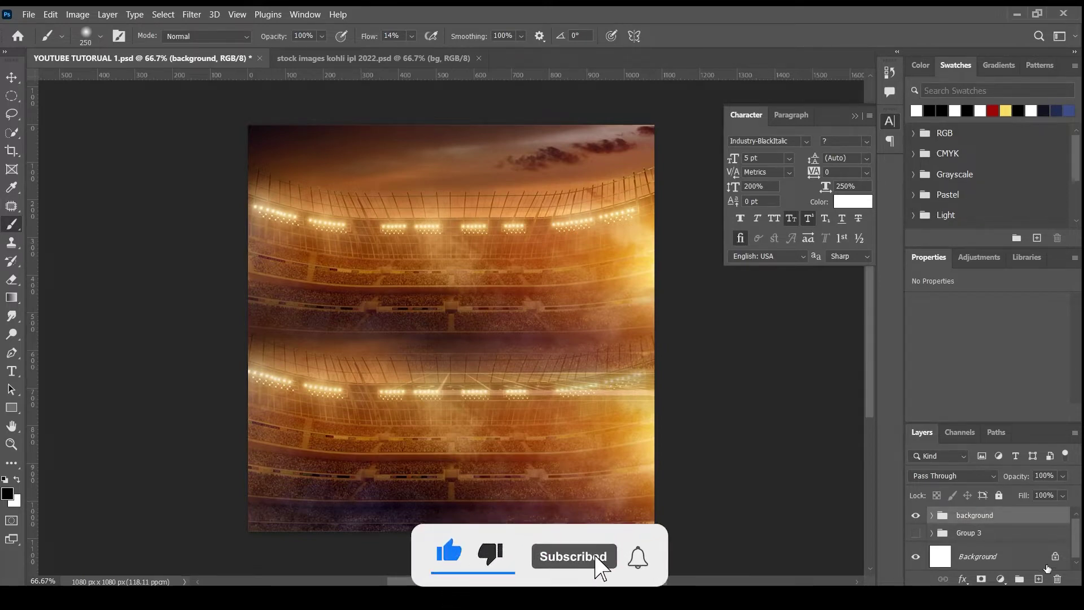
# Add an empty Layer 1, then delete it again
pyautogui.click(1038, 578)
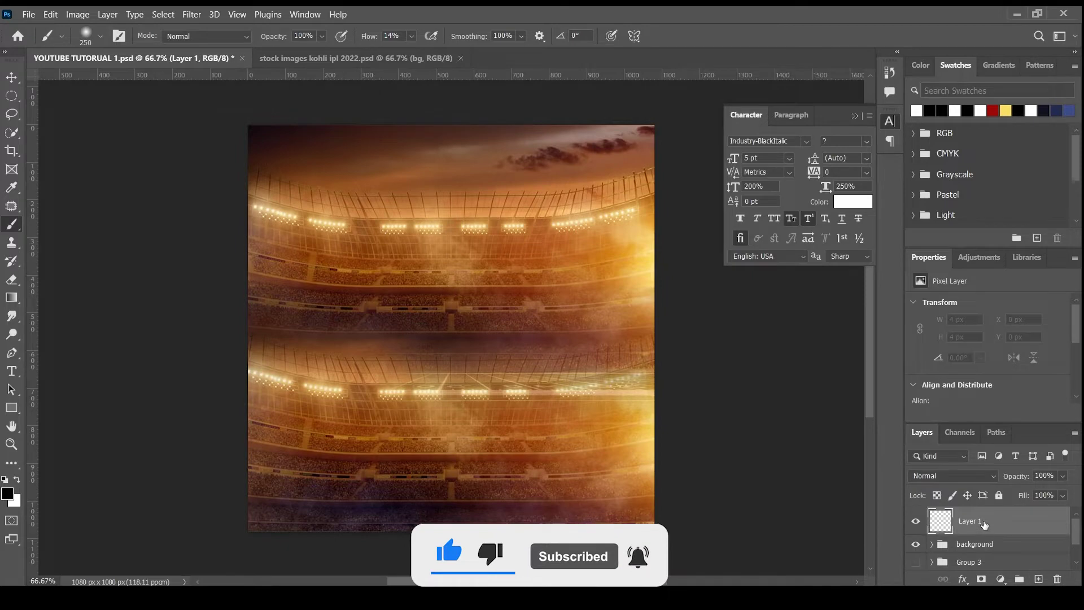
pyautogui.click(1057, 579)
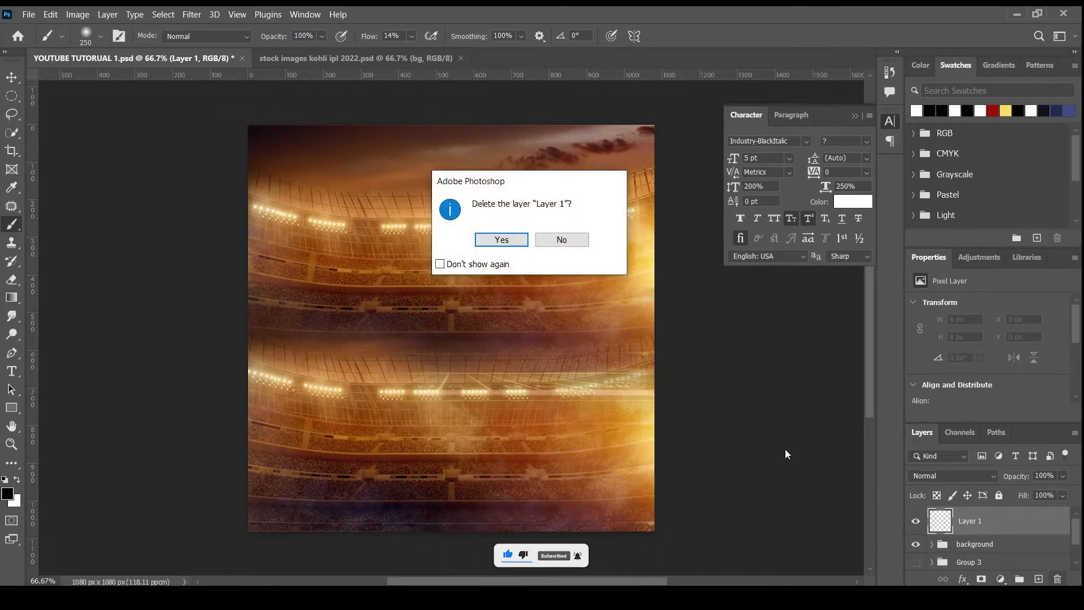
pyautogui.click(504, 244)
pyautogui.click(999, 579)
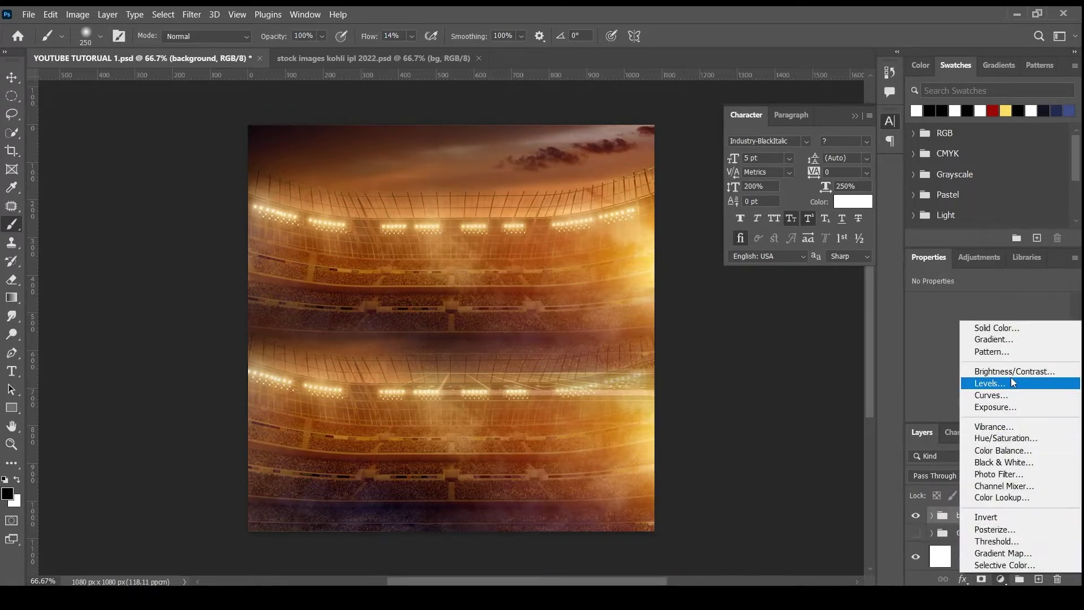
# Add an Exposure adjustment clipped to the background group, lowering exposure to about -3
pyautogui.click(1009, 406)
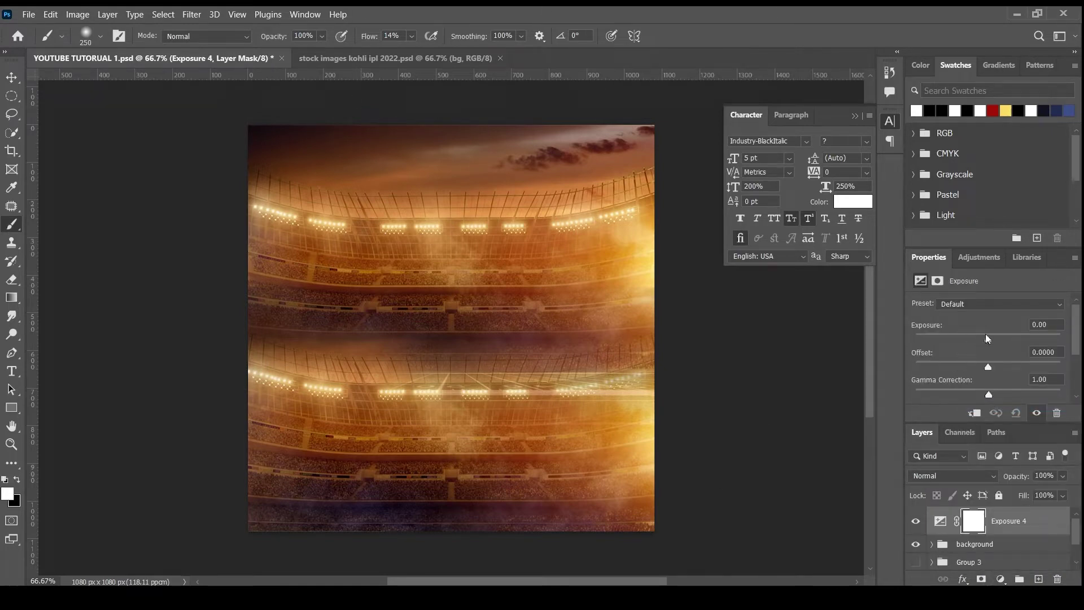
pyautogui.click(980, 416)
pyautogui.moveTo(987, 340); pyautogui.dragTo(958, 347)
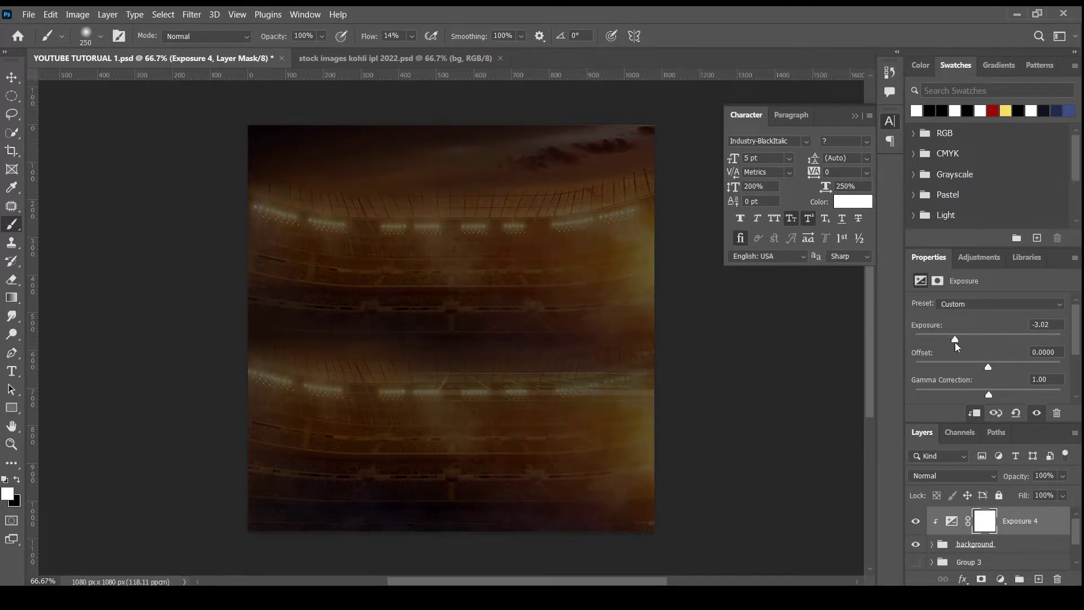
# Paint black on the exposure mask with a large soft brush to restore the centre and upper-right glow
pyautogui.click(975, 520)
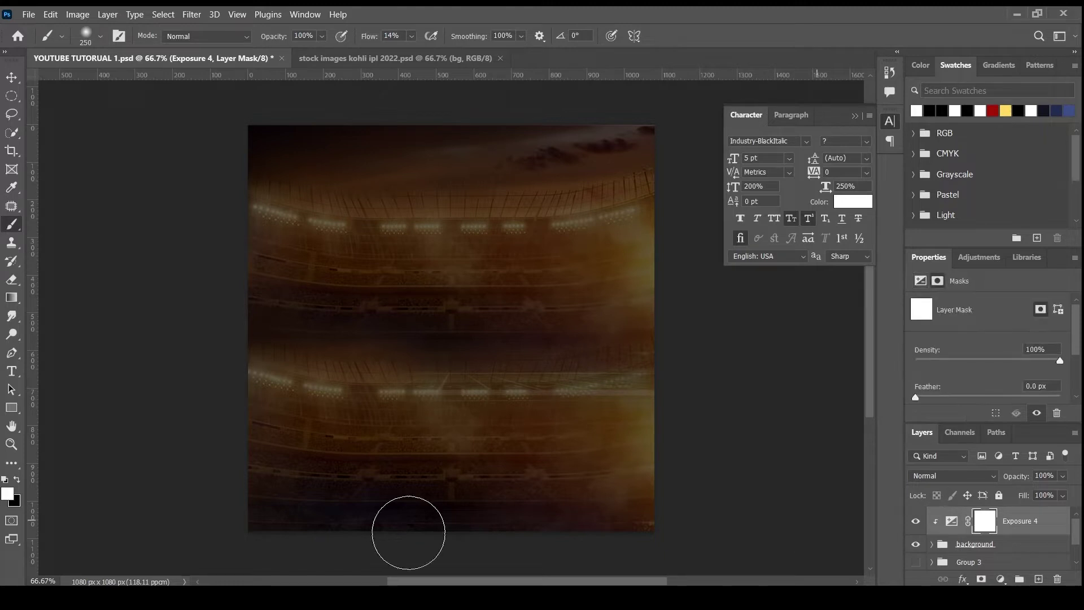
pyautogui.click(16, 483)
pyautogui.rightClick(371, 274)
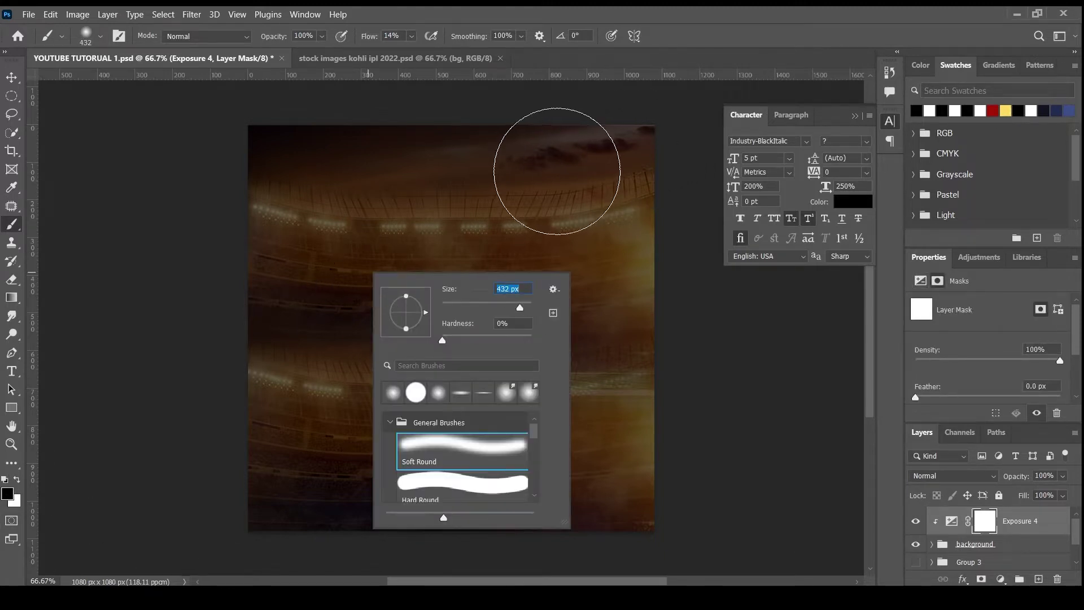
pyautogui.click(555, 171)
pyautogui.press(']')
pyautogui.press(']')
pyautogui.press(']')
pyautogui.press(']')
pyautogui.press(']')
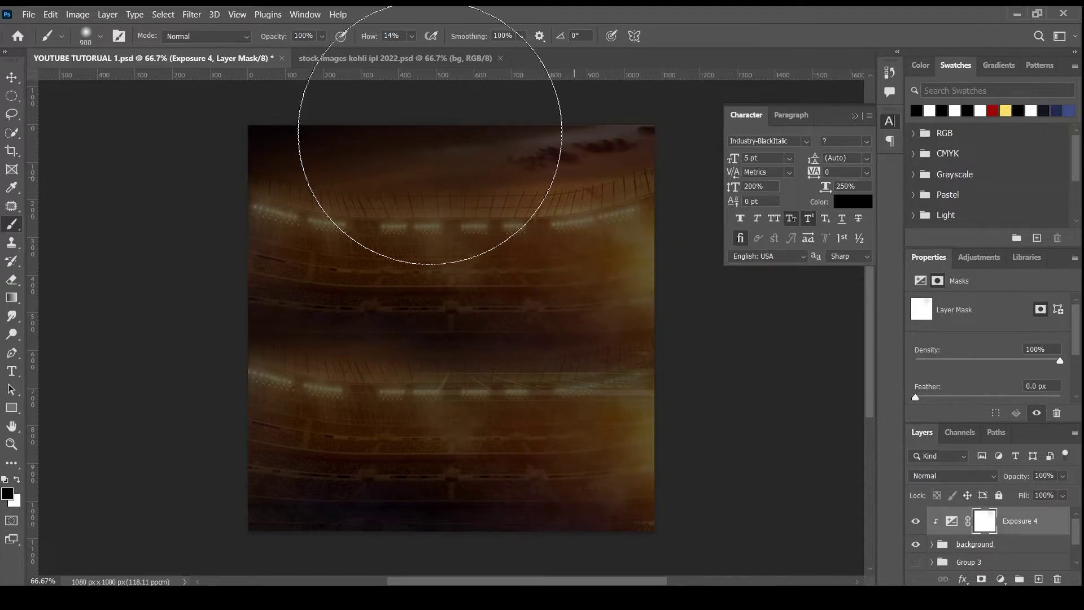
pyautogui.moveTo(581, 194)
pyautogui.mouseDown()
pyautogui.moveTo(544, 158)
pyautogui.moveTo(562, 188)
pyautogui.mouseUp()
pyautogui.press(']')
pyautogui.press(']')
pyautogui.press(']')
pyautogui.moveTo(532, 230); pyautogui.dragTo(561, 212)
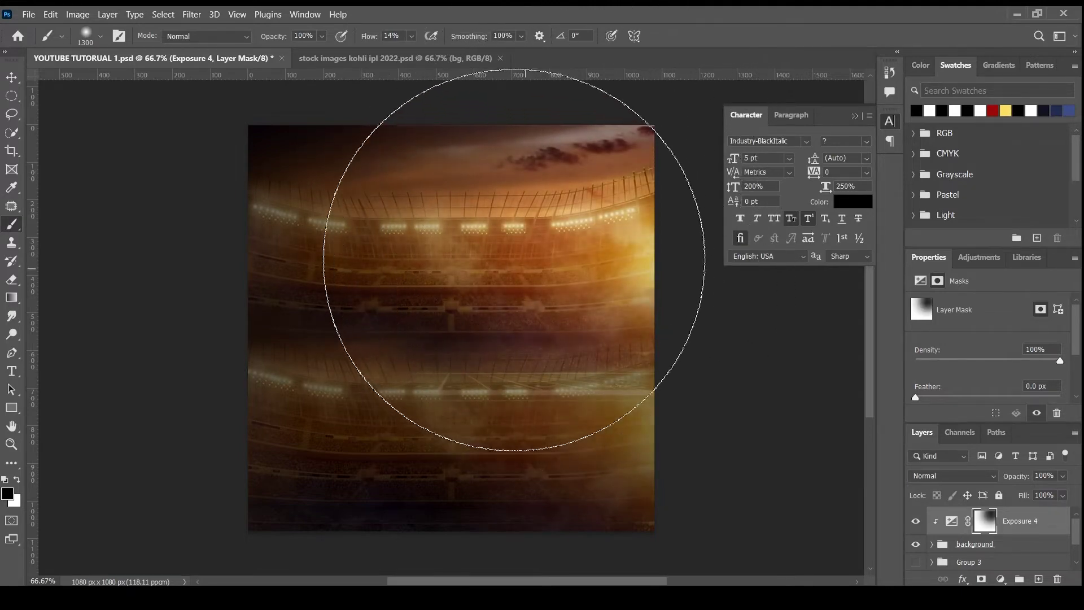
pyautogui.press('[')
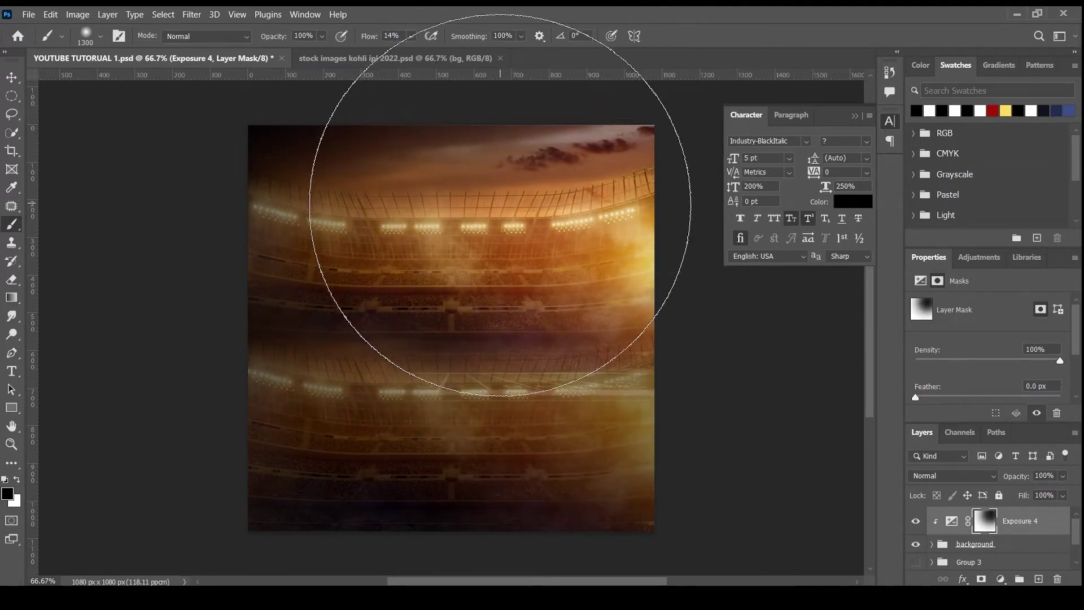
pyautogui.press('[')
pyautogui.press('[')
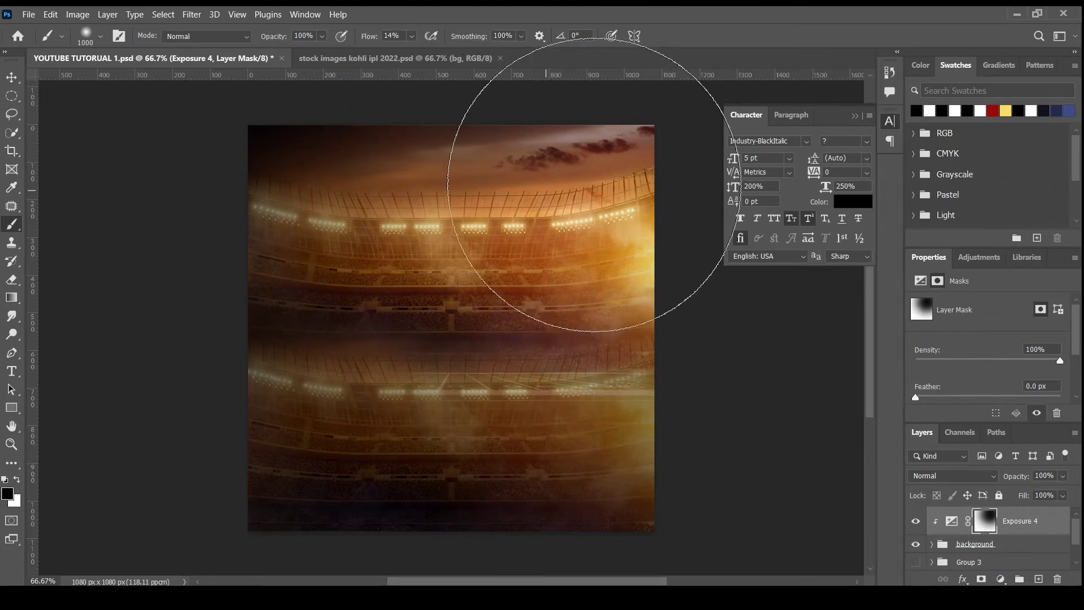
pyautogui.click(1016, 525)
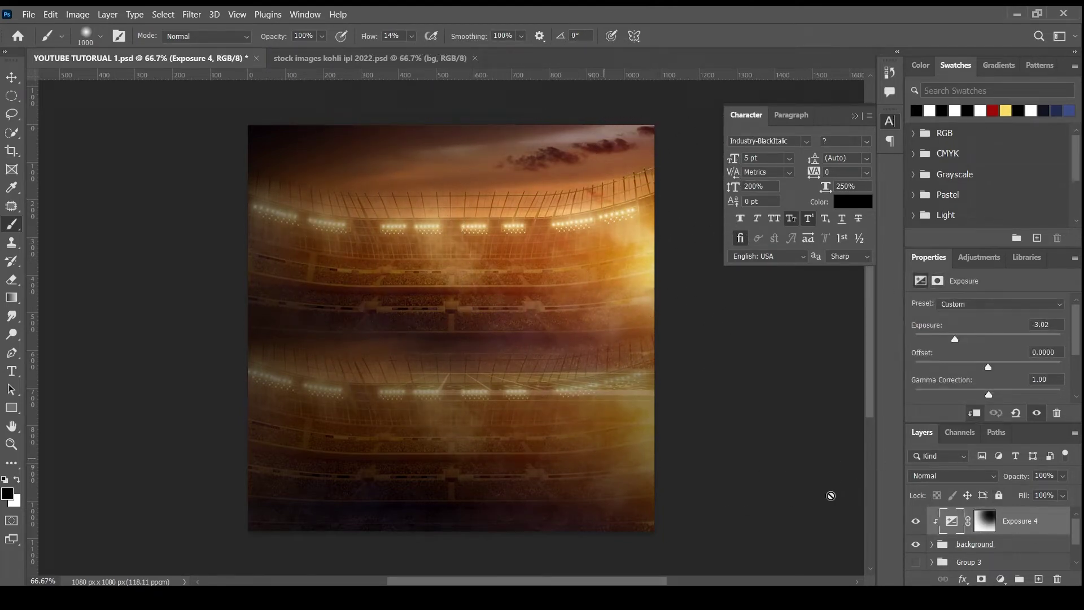
# Add a new 'glow' layer clipped to the exposure adjustment, blended in Overlay
pyautogui.click(1039, 578)
pyautogui.rightClick(1006, 520)
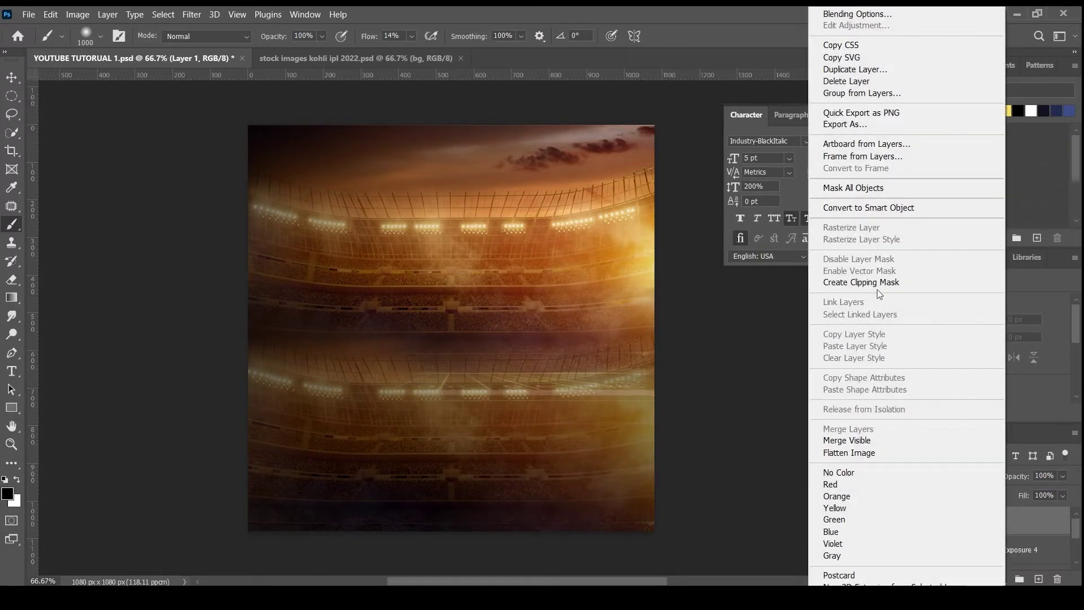
pyautogui.click(878, 284)
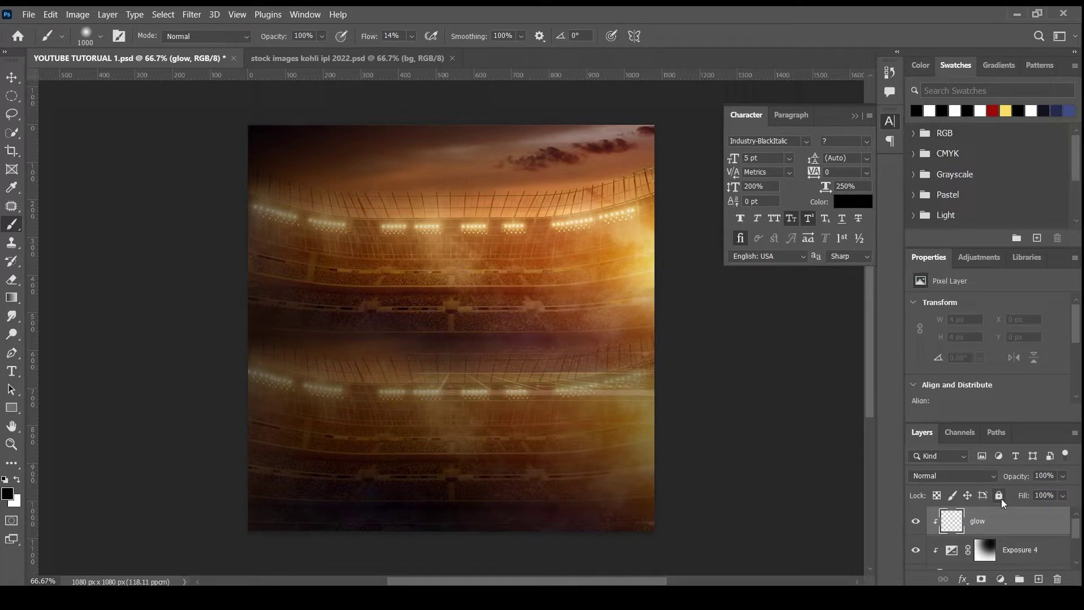
pyautogui.click(910, 479)
pyautogui.click(926, 407)
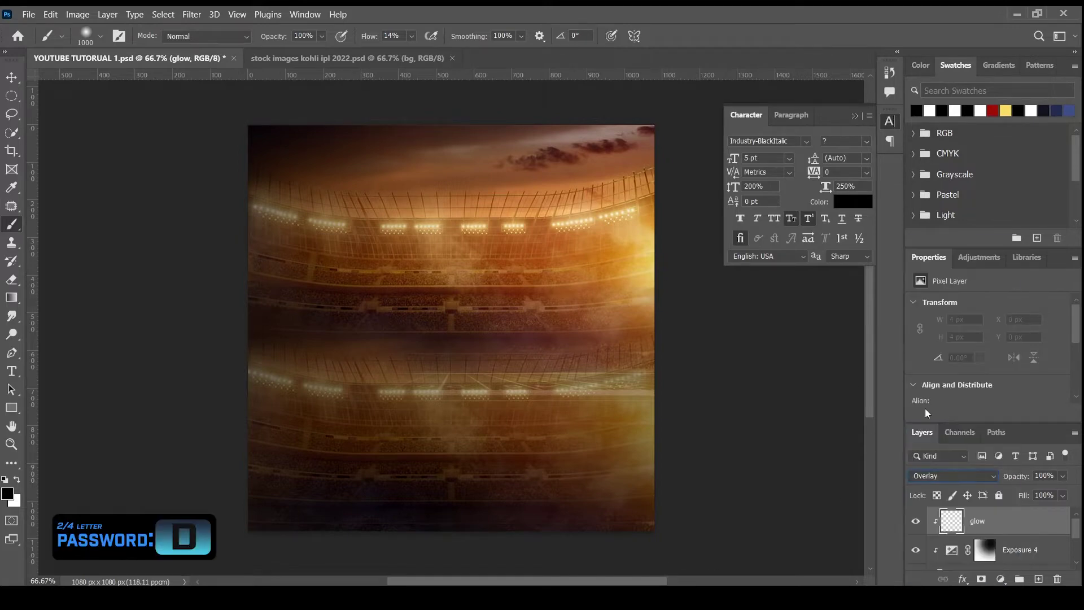
# Paint white with a 130 px soft brush over the upper-right stadium lights
pyautogui.click(17, 480)
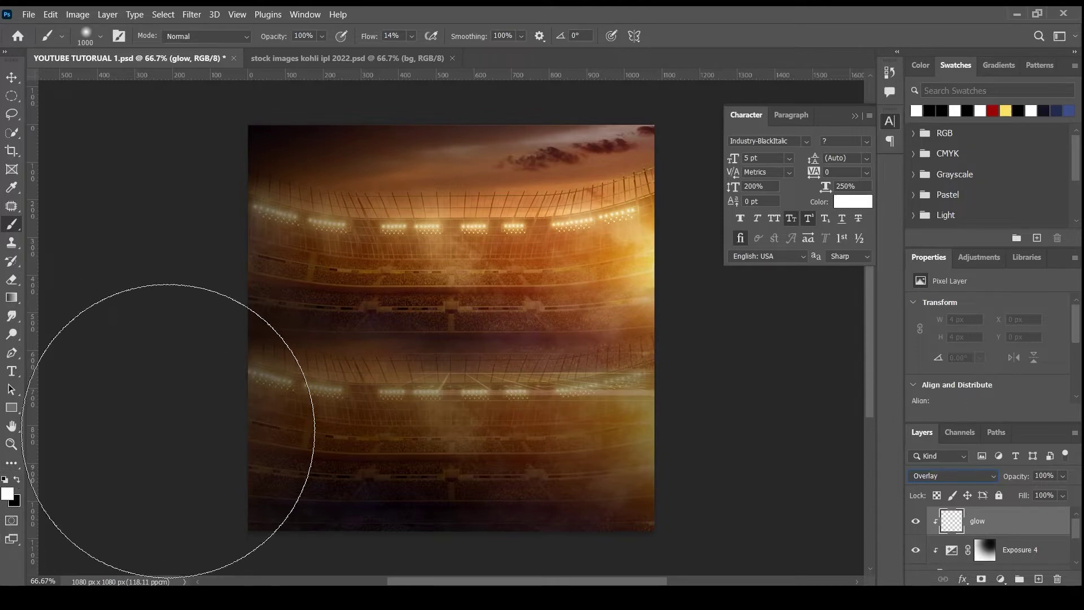
pyautogui.rightClick(400, 339)
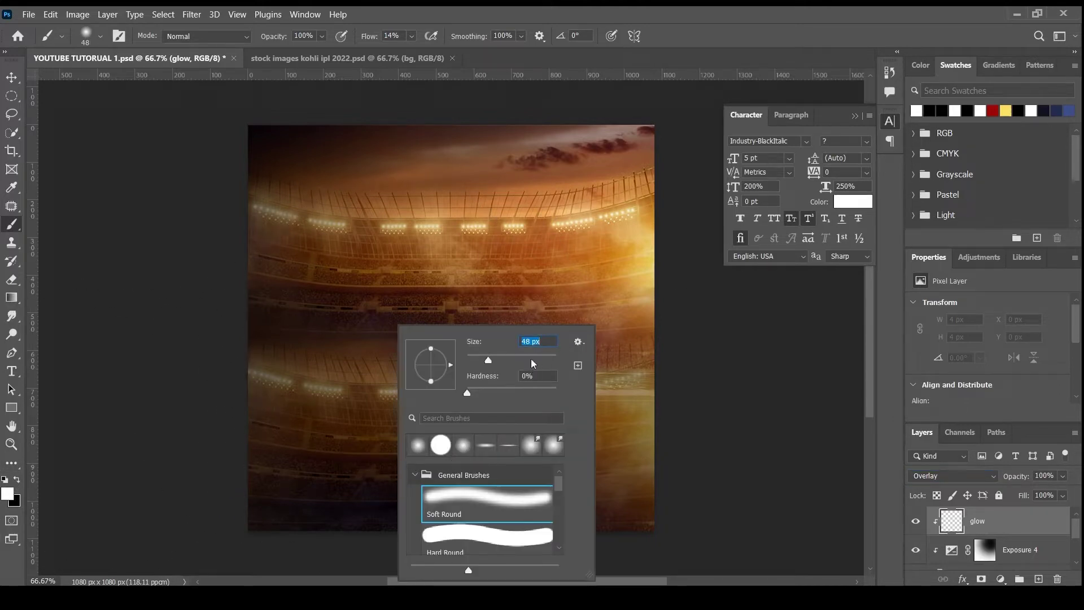
pyautogui.write('130')
pyautogui.press('Return')
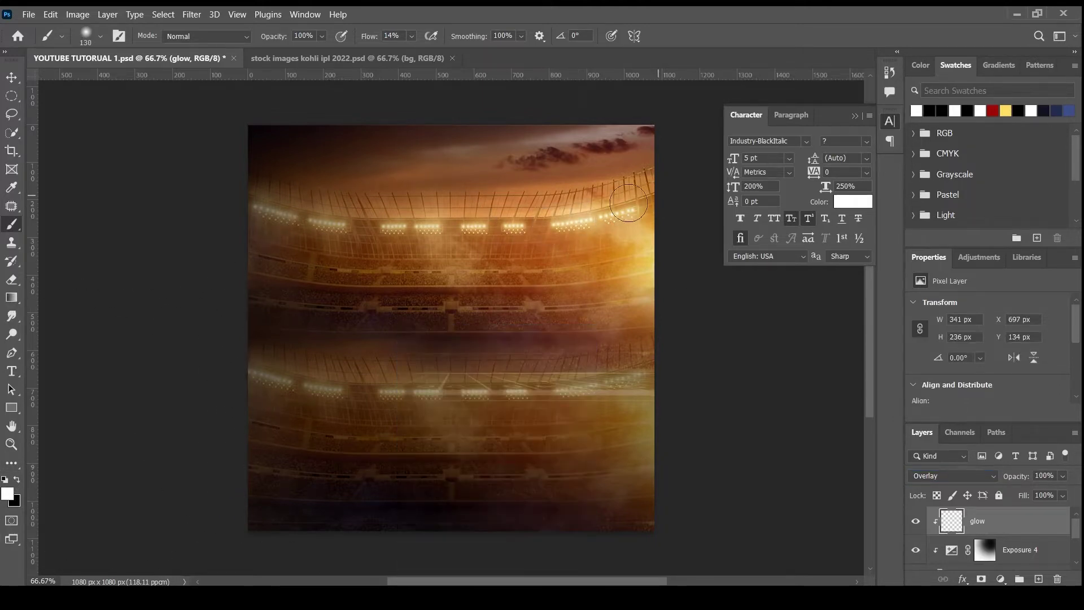
pyautogui.click(477, 230)
pyautogui.click(416, 228)
pyautogui.click(365, 232)
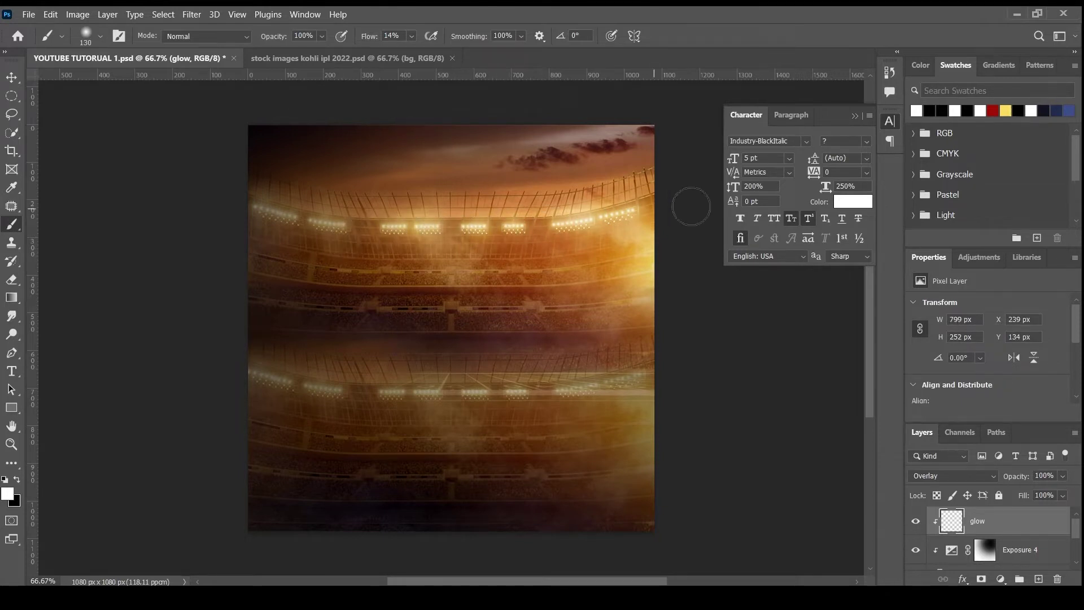
pyautogui.click(613, 213)
pyautogui.press(']')
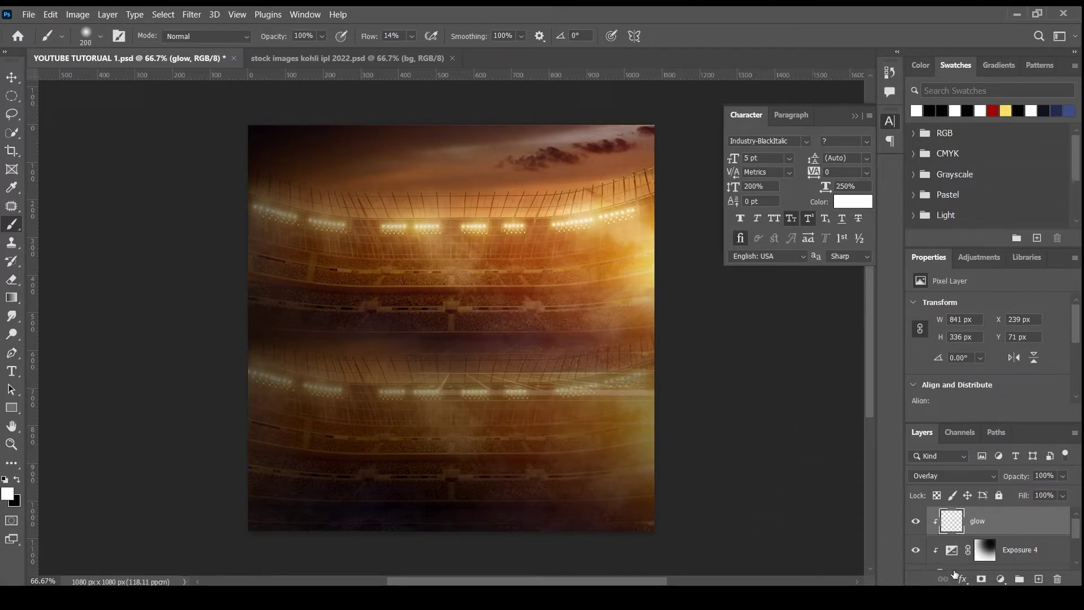
pyautogui.click(1000, 579)
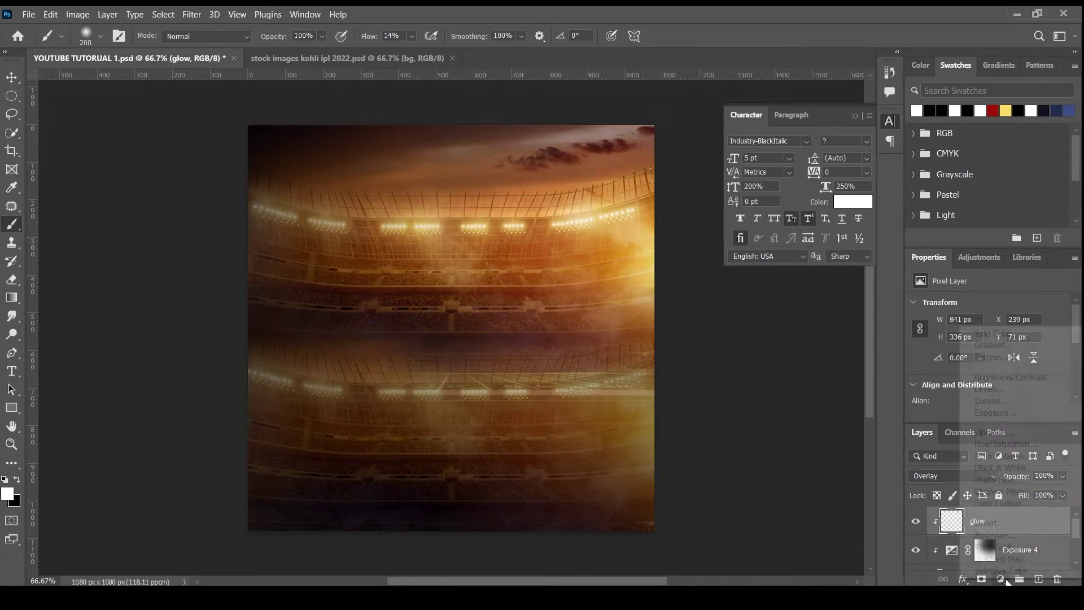
# Add a gradient fill layer whose solid colour stop is deep red #a91506
pyautogui.click(1001, 350)
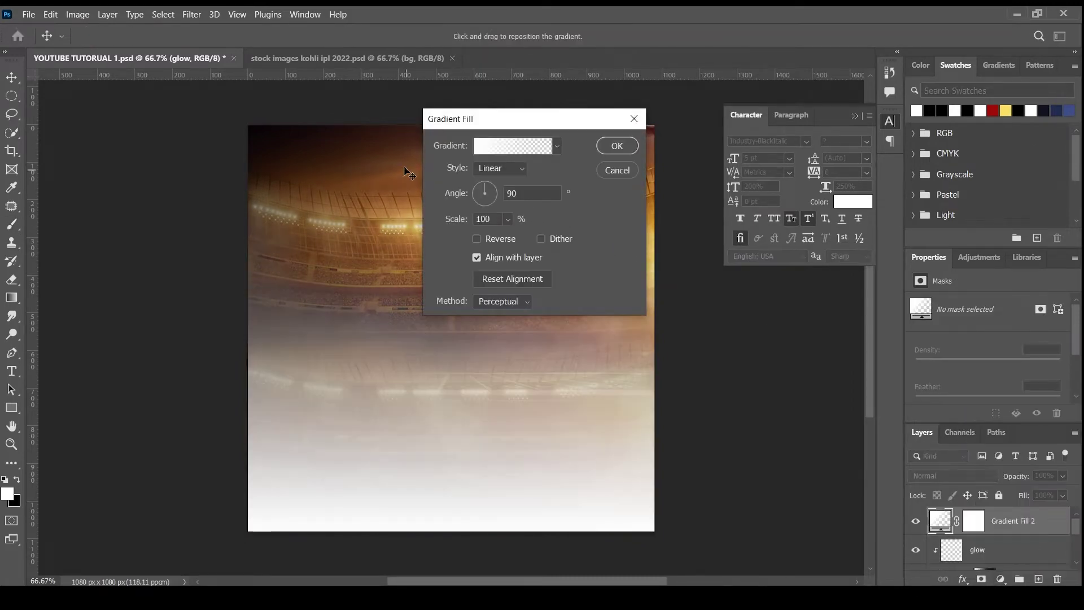
pyautogui.click(493, 147)
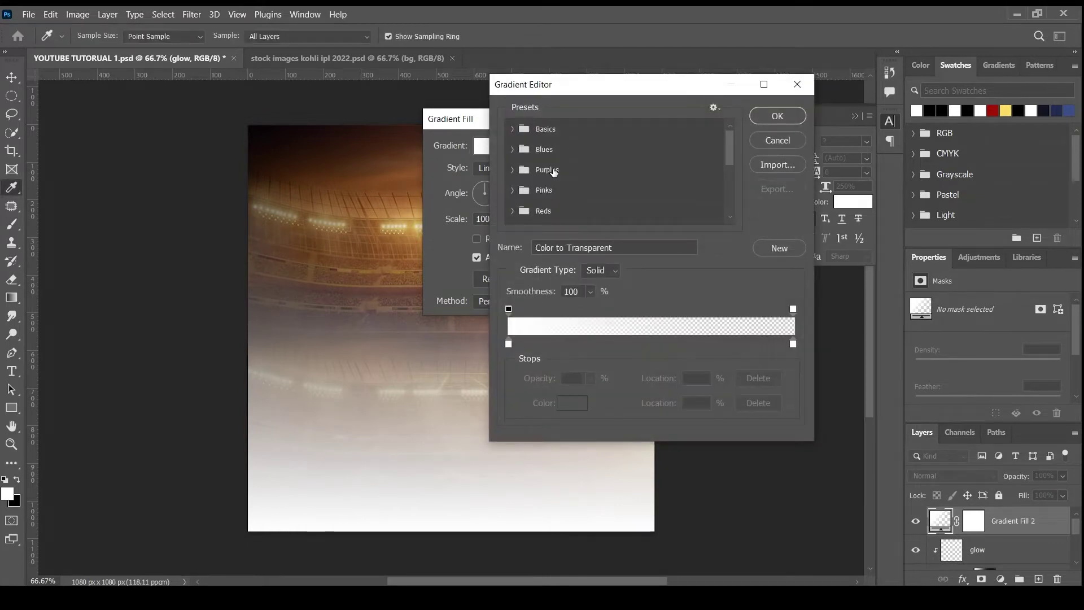
pyautogui.click(510, 344)
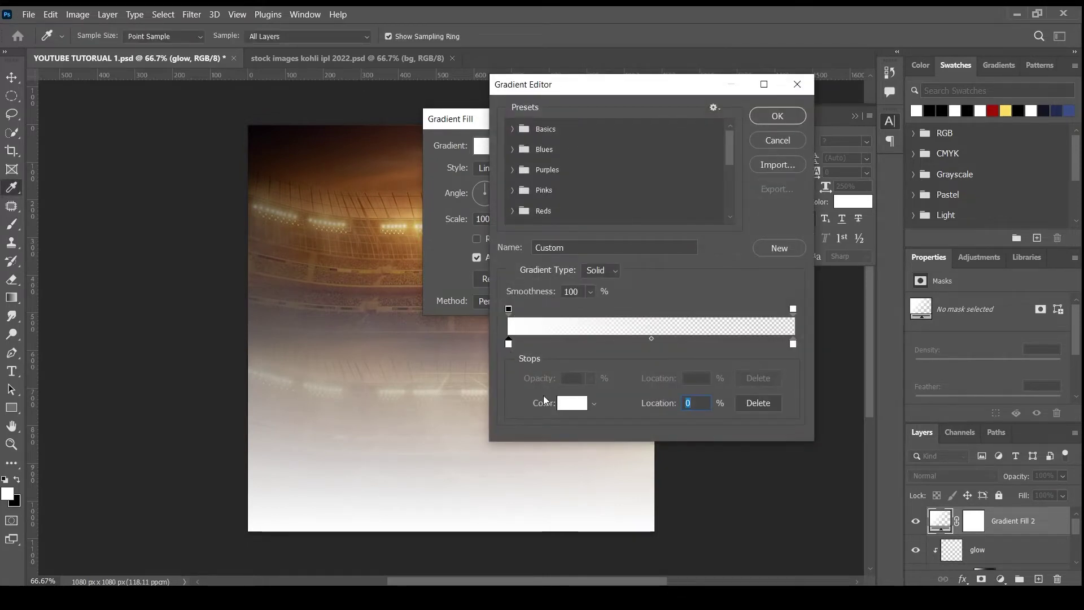
pyautogui.click(582, 404)
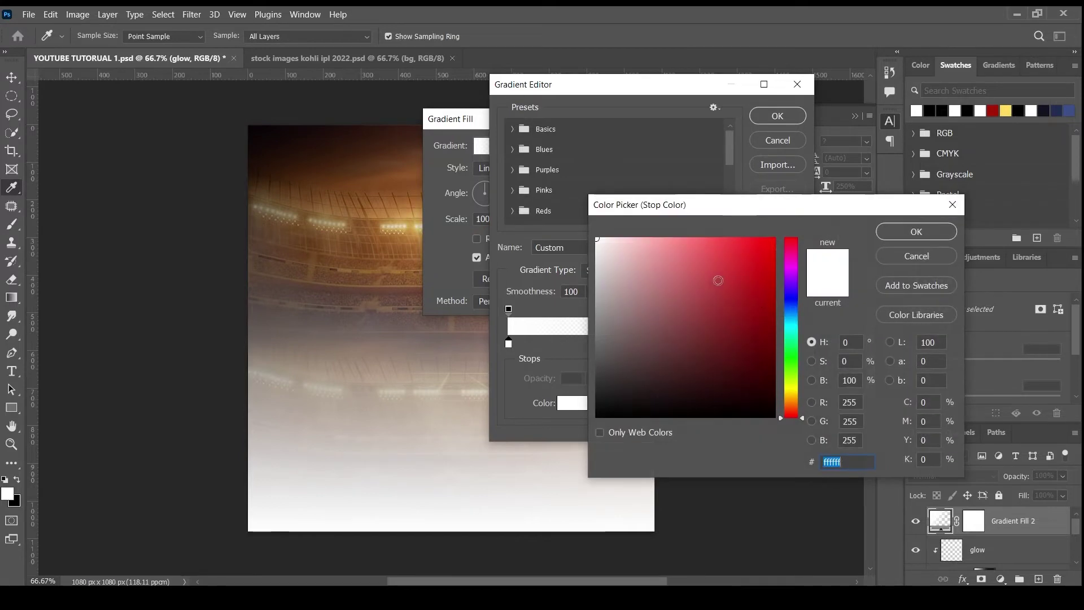
pyautogui.write('a91506')
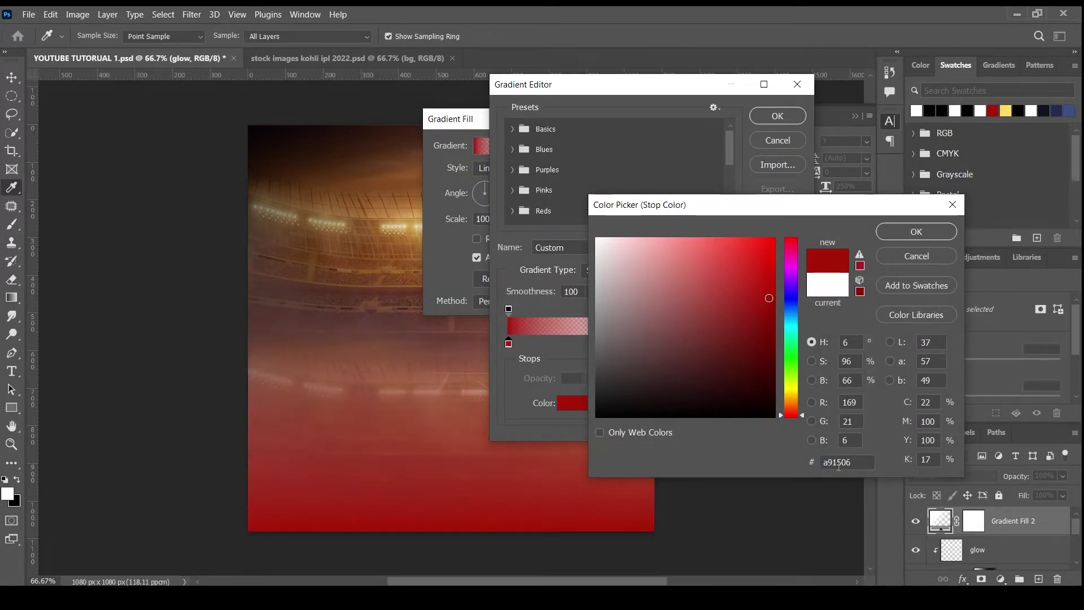
pyautogui.click(913, 233)
pyautogui.click(774, 117)
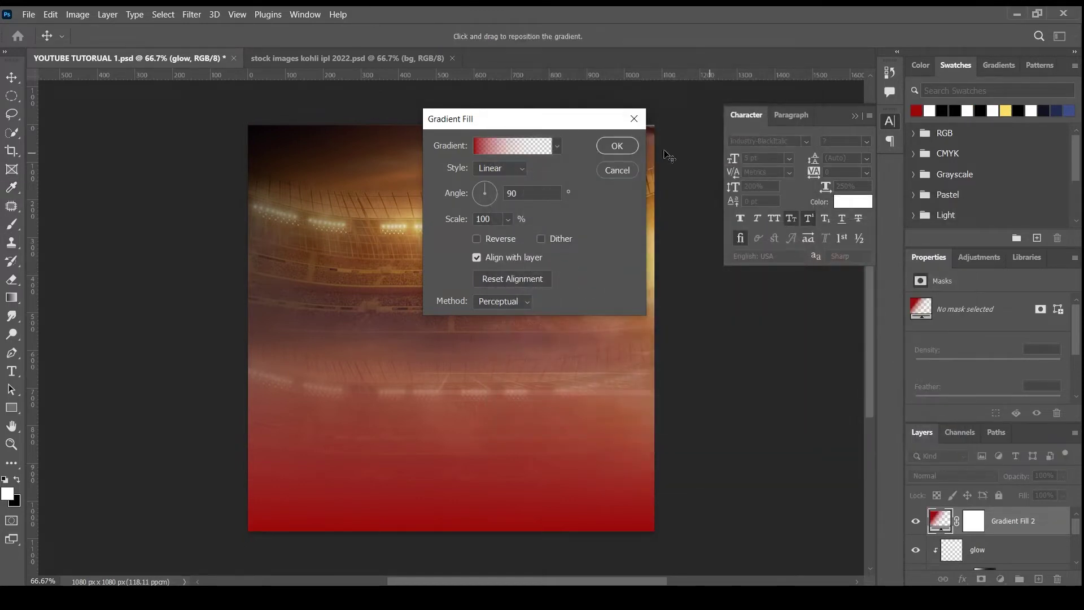
pyautogui.click(617, 146)
pyautogui.click(938, 478)
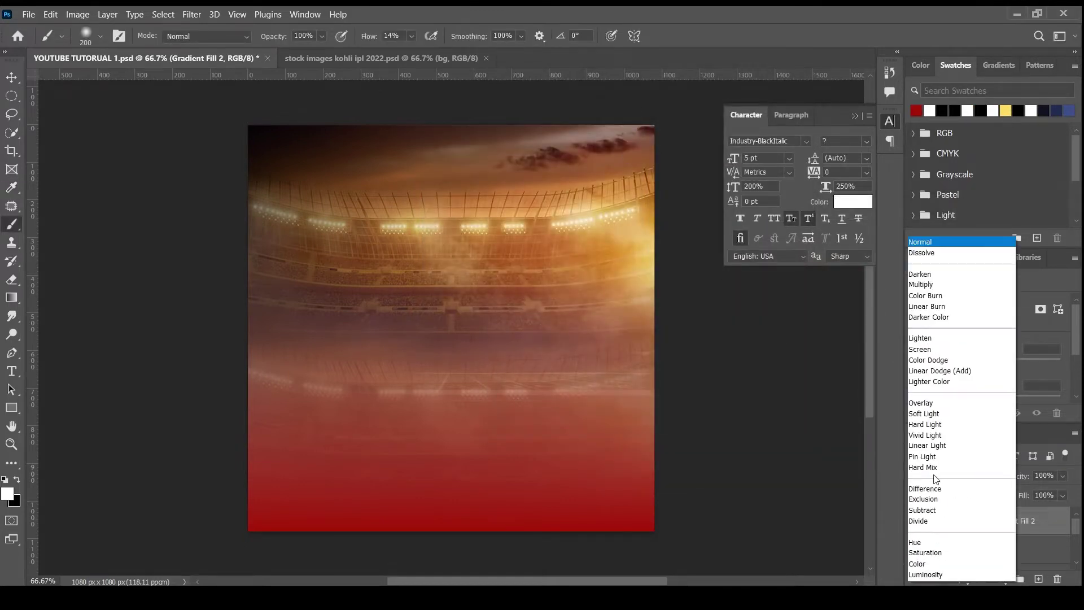
# Set Gradient Fill 2 to Hard Light, then group all backdrop layers into 'background'
pyautogui.click(920, 424)
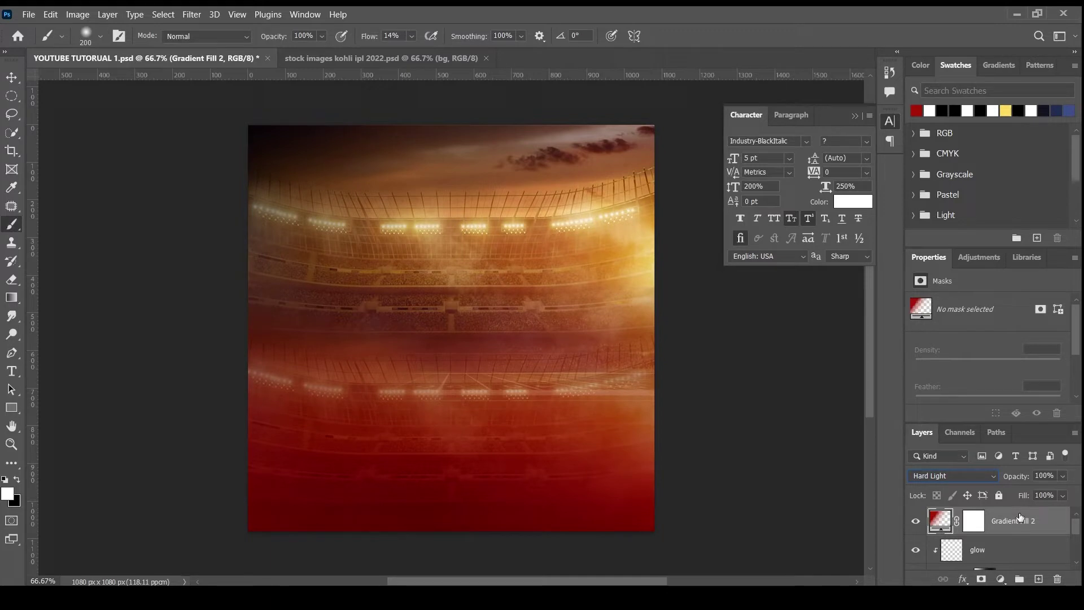
pyautogui.scroll(-1, 1020, 517)
pyautogui.scroll(-1, 1016, 528)
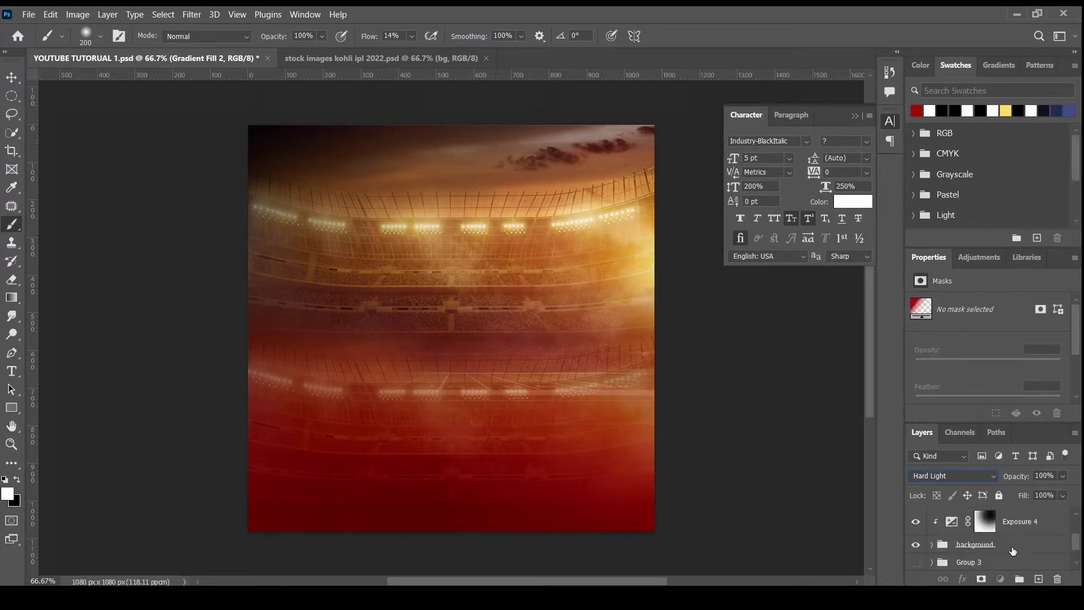
pyautogui.keyDown('shift'); pyautogui.click(1012, 550); pyautogui.keyUp('shift')
pyautogui.scroll(2, 1012, 550)
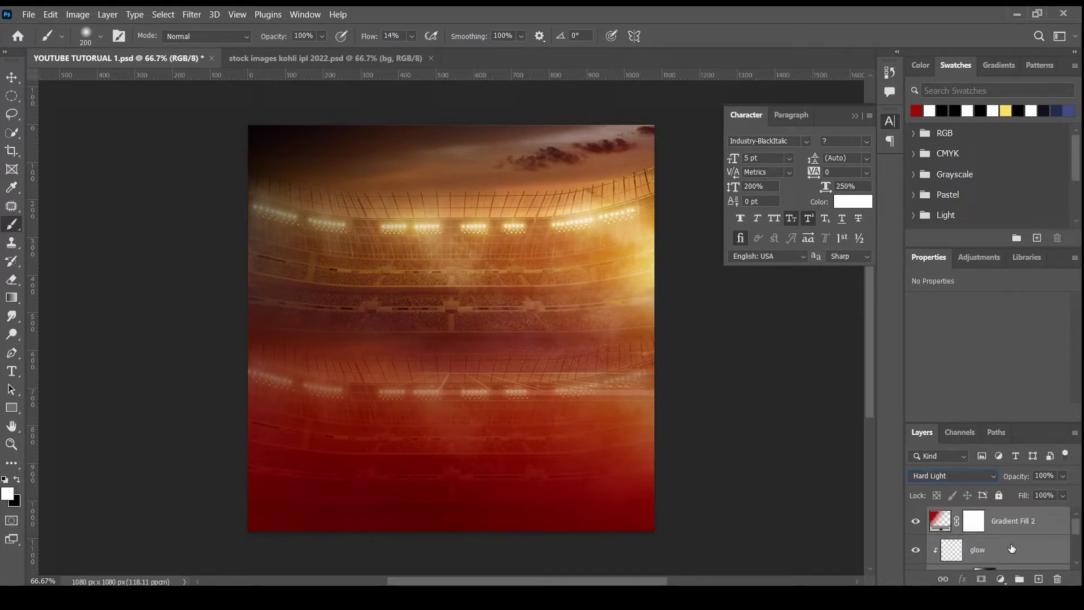
pyautogui.hotkey('ctrl', 'g')
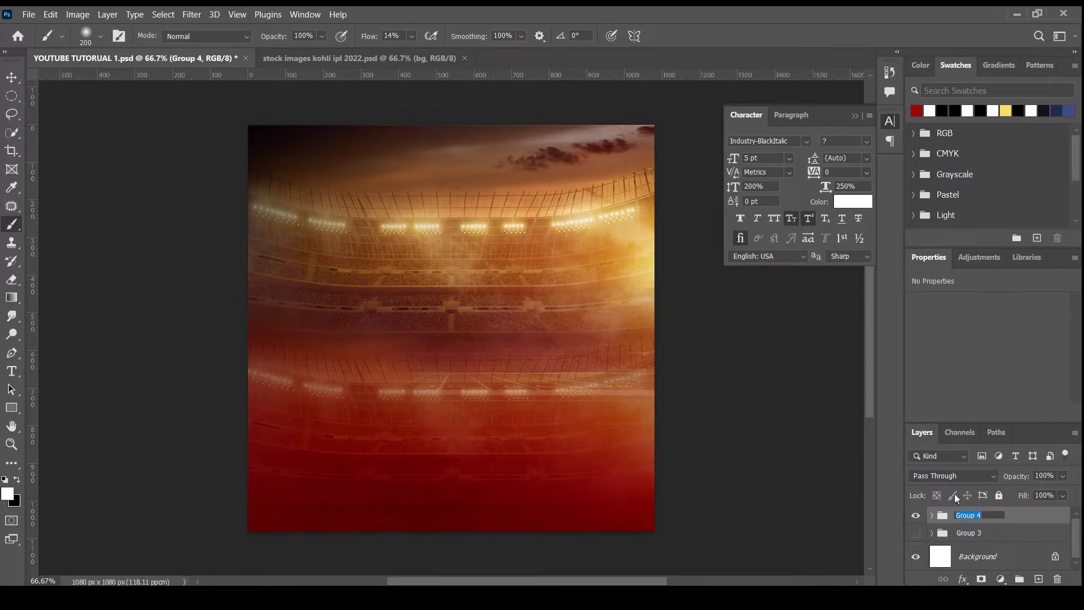
pyautogui.write('backgrou')
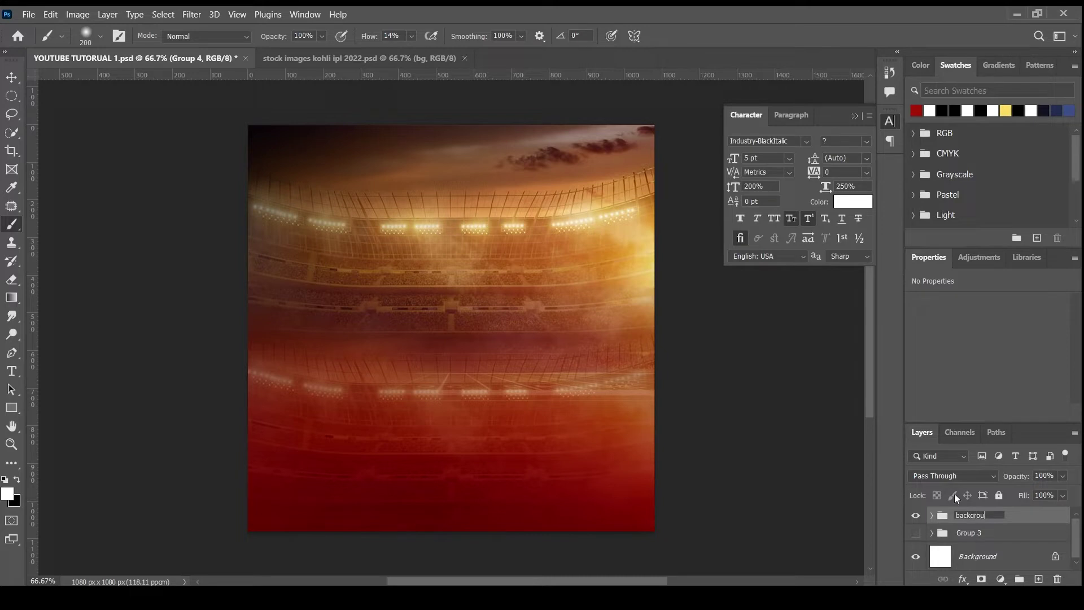
pyautogui.write('nd')
pyautogui.press('Return')
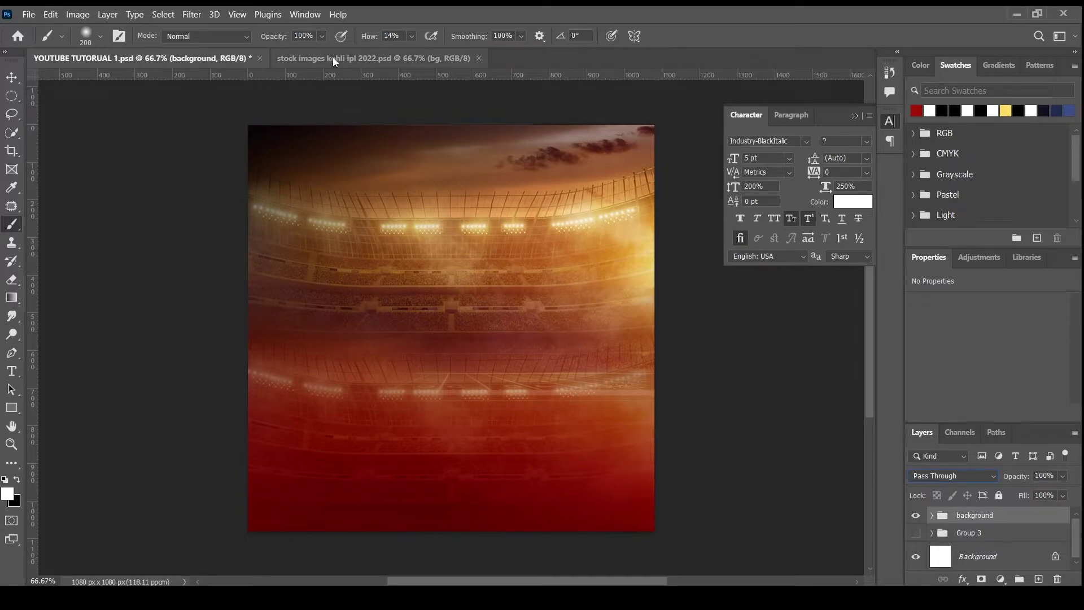
# Drag the virat cutout from the kohli ipl 2022 file into the poster, then enlarge and position it
pyautogui.click(373, 58)
pyautogui.click(1030, 539)
pyautogui.scroll(2, 1030, 540)
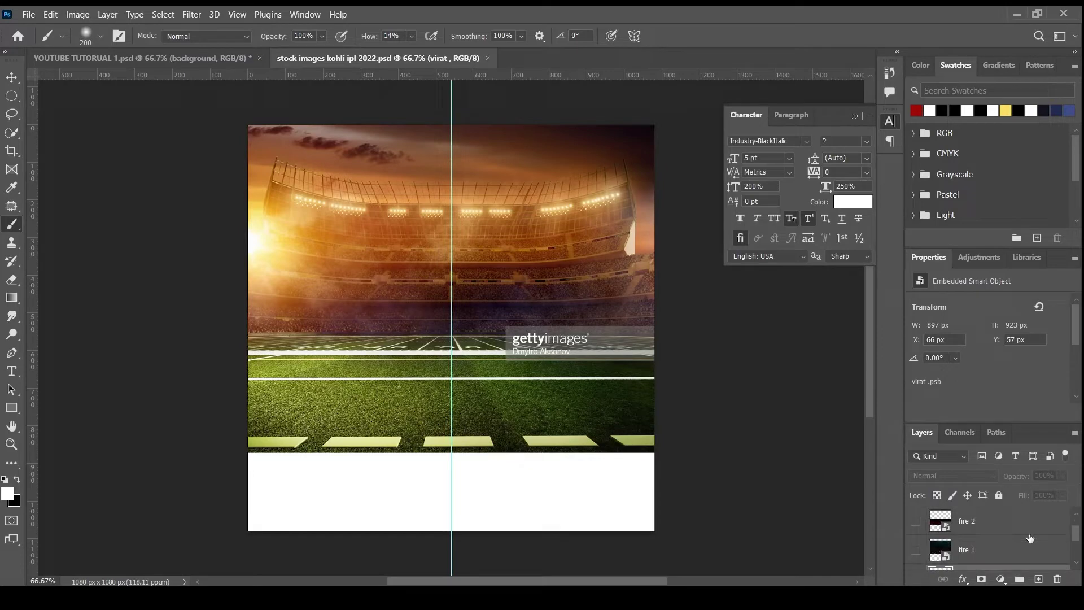
pyautogui.moveTo(1030, 537); pyautogui.dragTo(166, 68)
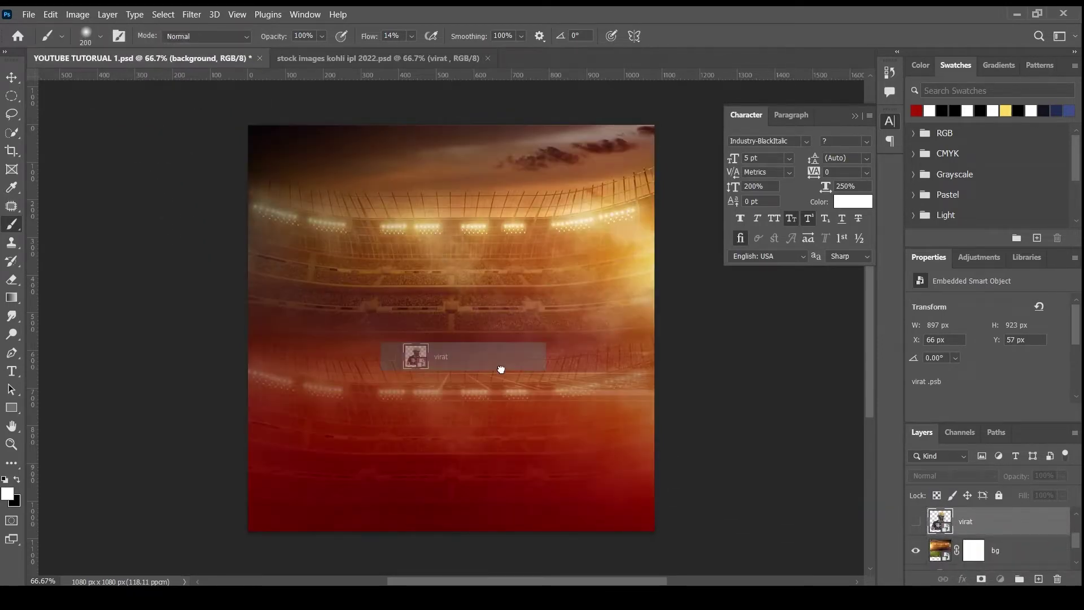
pyautogui.moveTo(166, 67); pyautogui.dragTo(500, 369)
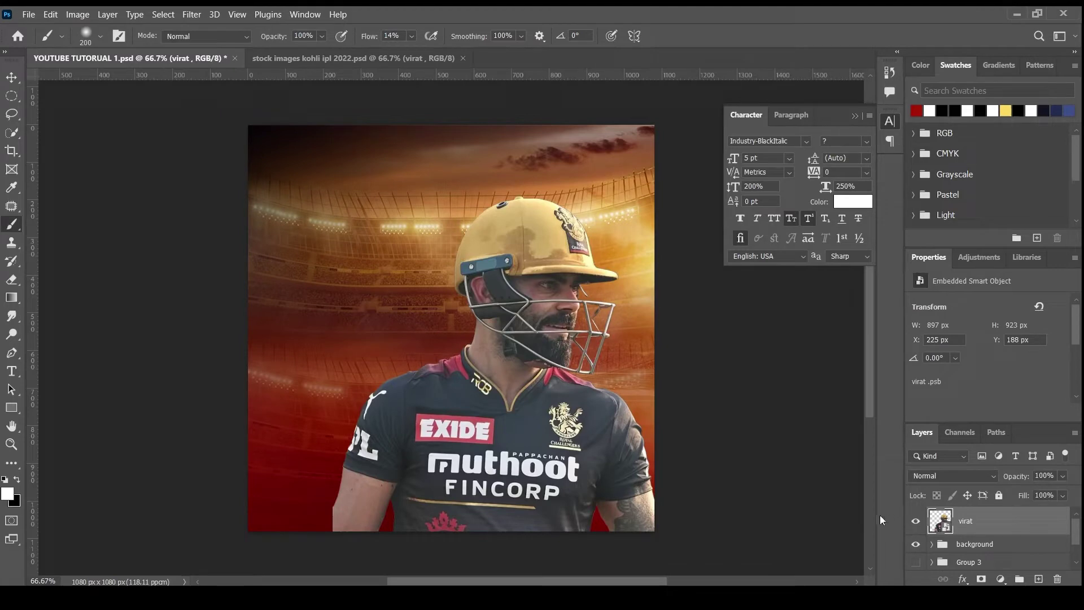
pyautogui.moveTo(654, 536)
pyautogui.mouseDown()
pyautogui.moveTo(537, 479)
pyautogui.moveTo(595, 530)
pyautogui.mouseUp()
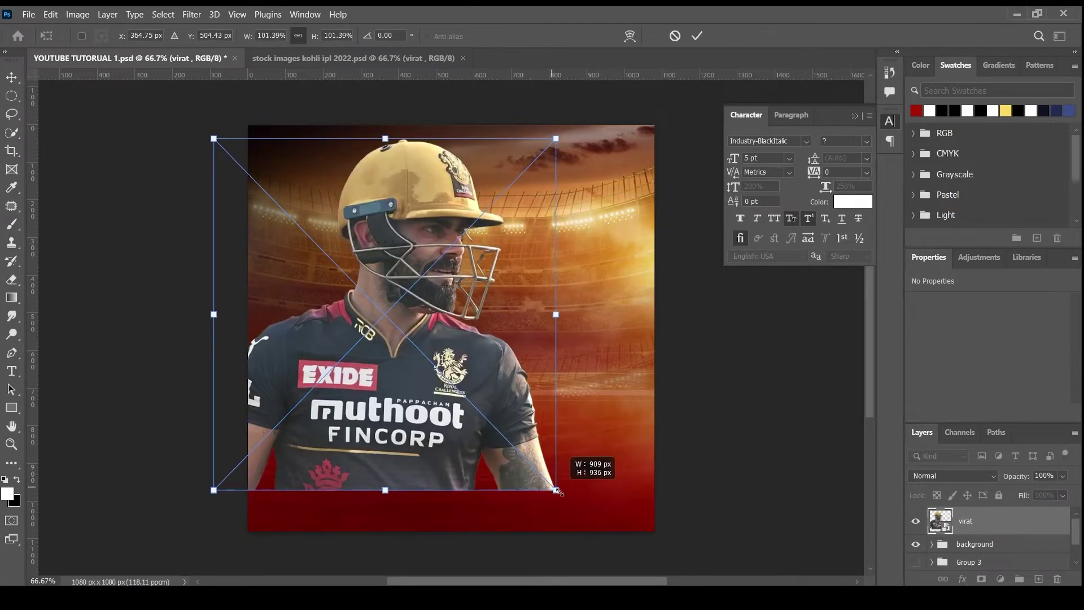
pyautogui.moveTo(501, 439); pyautogui.dragTo(504, 447)
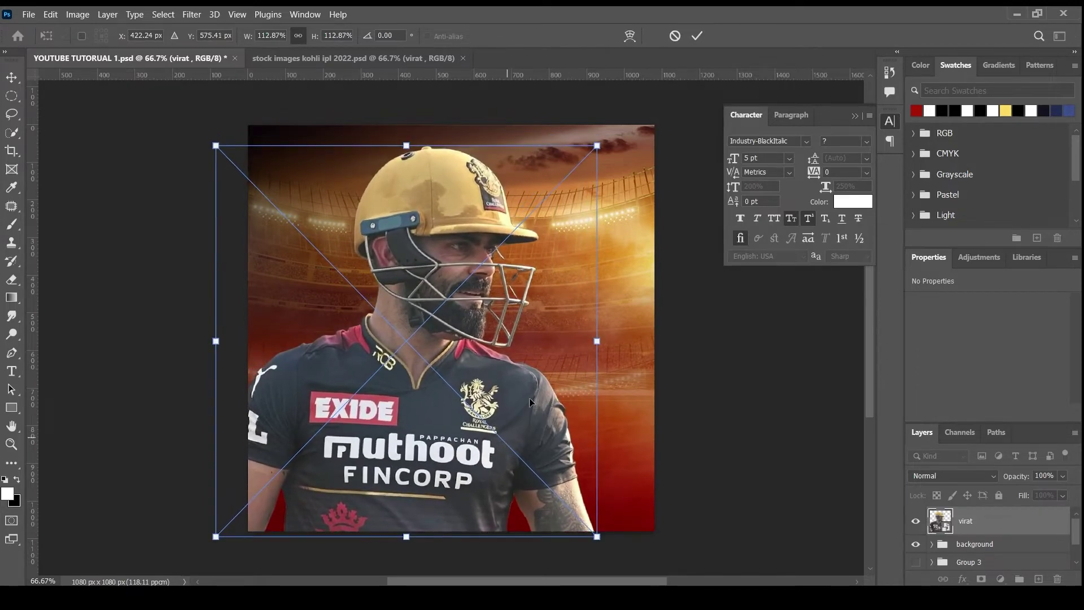
pyautogui.moveTo(603, 146)
pyautogui.mouseDown()
pyautogui.moveTo(620, 171)
pyautogui.moveTo(596, 148)
pyautogui.mouseUp()
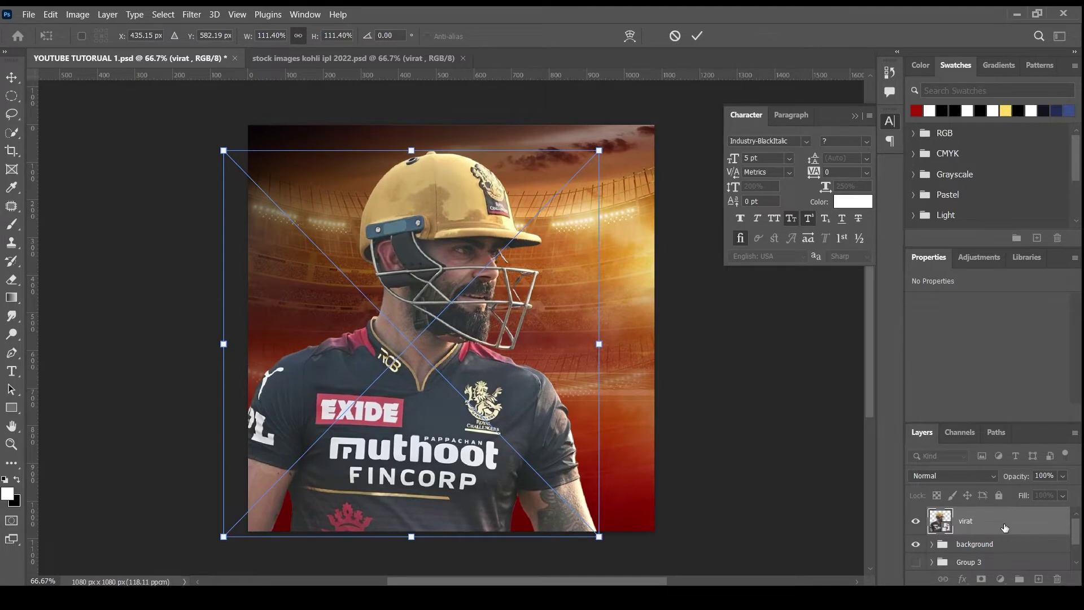
pyautogui.press('Return')
# Convert the virat layer to a smart object
pyautogui.rightClick(1008, 528)
pyautogui.click(870, 173)
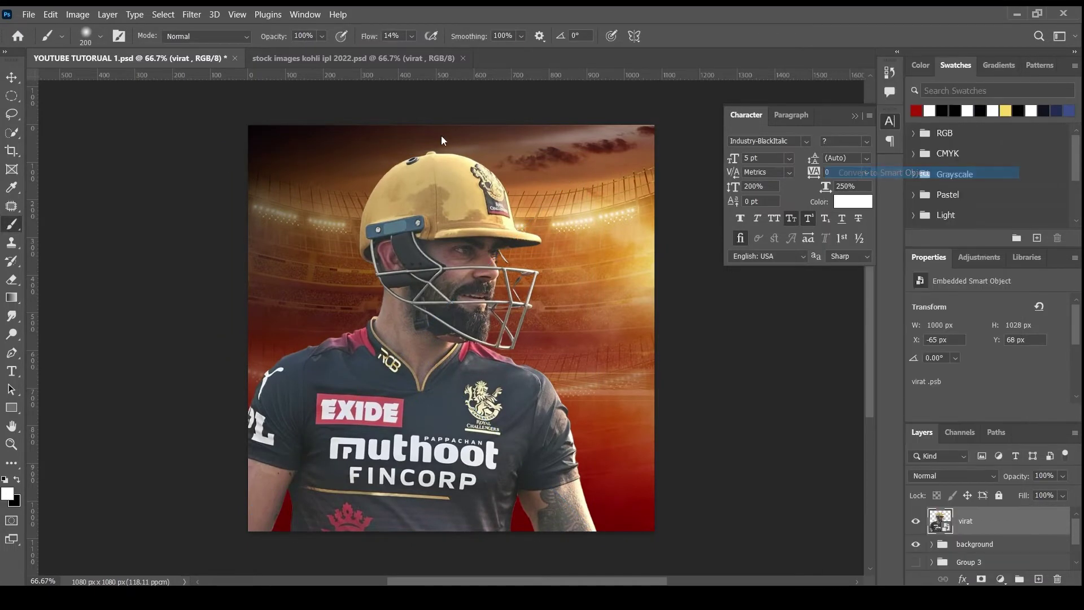
pyautogui.rightClick(998, 530)
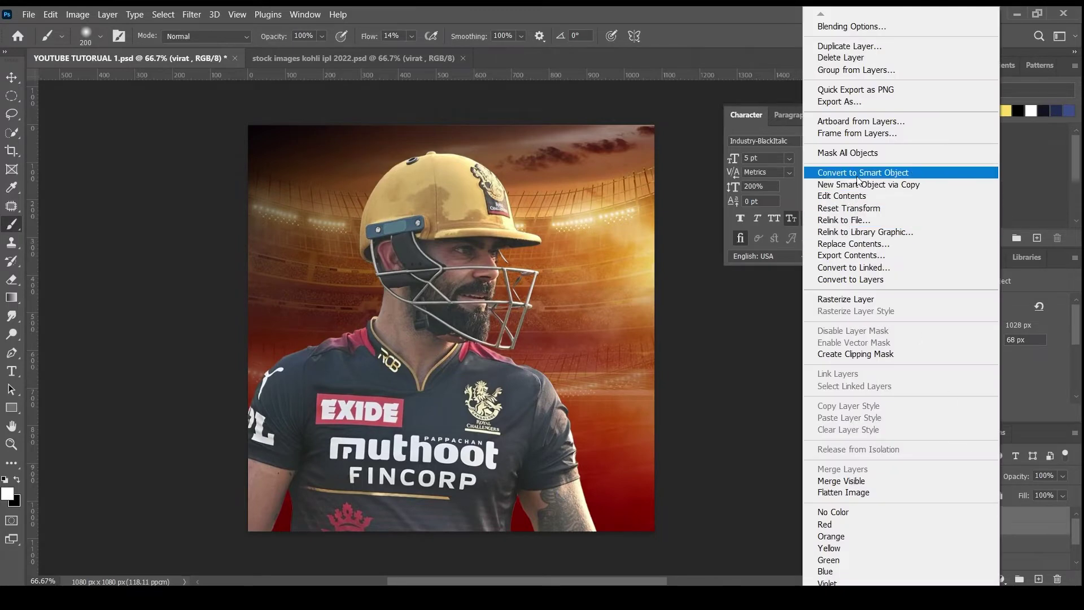
pyautogui.click(199, 10)
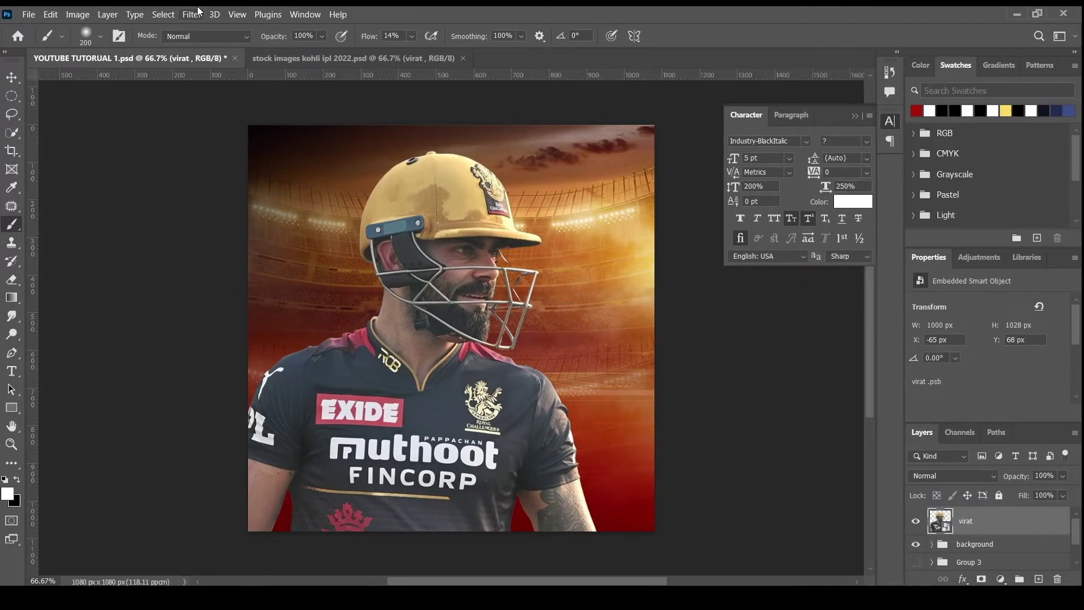
# In Camera Raw, set Contrast -38, Highlights -36, Shadows +15, Whites +51 and Blacks -91
pyautogui.click(199, 12)
pyautogui.click(226, 111)
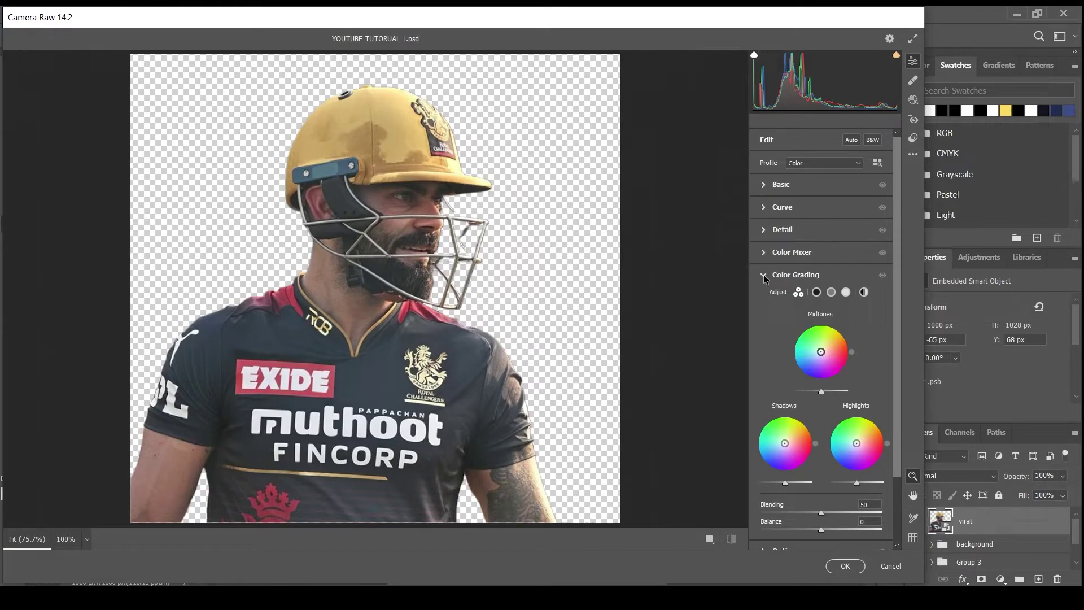
pyautogui.click(765, 275)
pyautogui.click(765, 182)
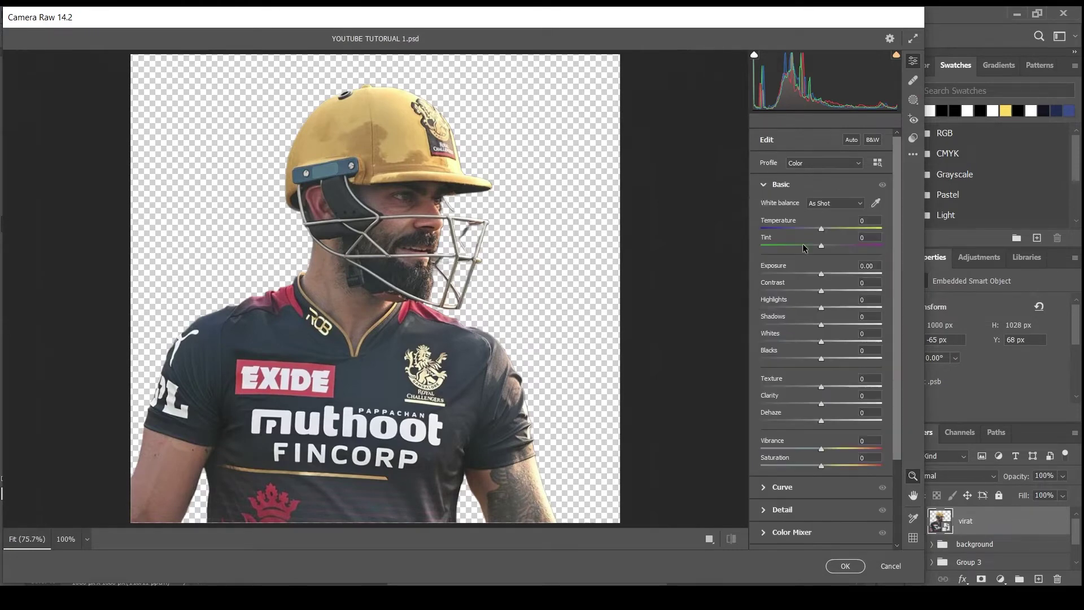
pyautogui.moveTo(821, 290); pyautogui.dragTo(798, 289)
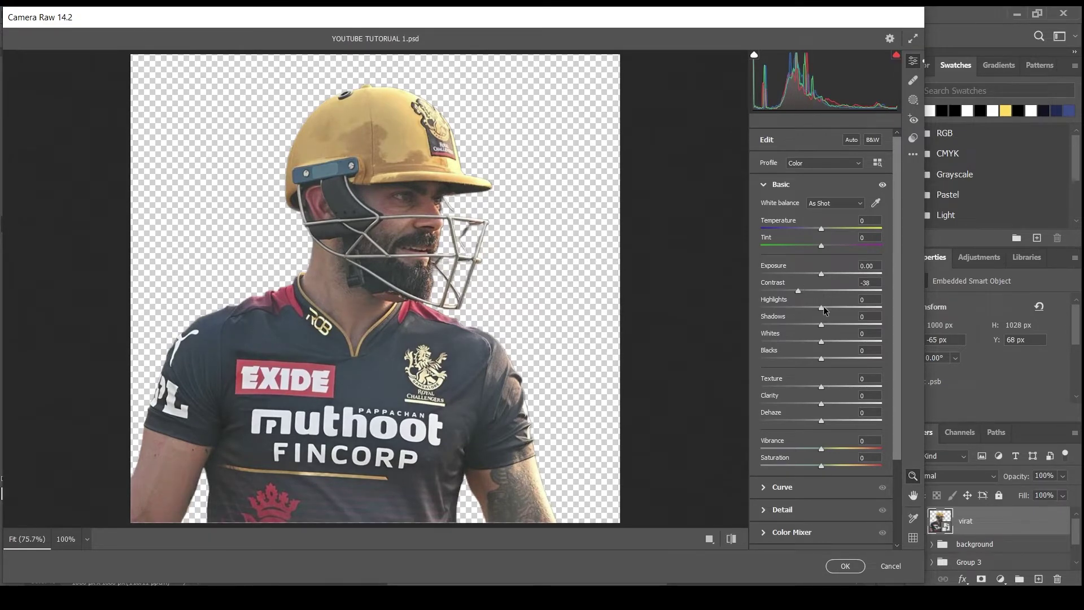
pyautogui.moveTo(819, 306); pyautogui.dragTo(799, 299)
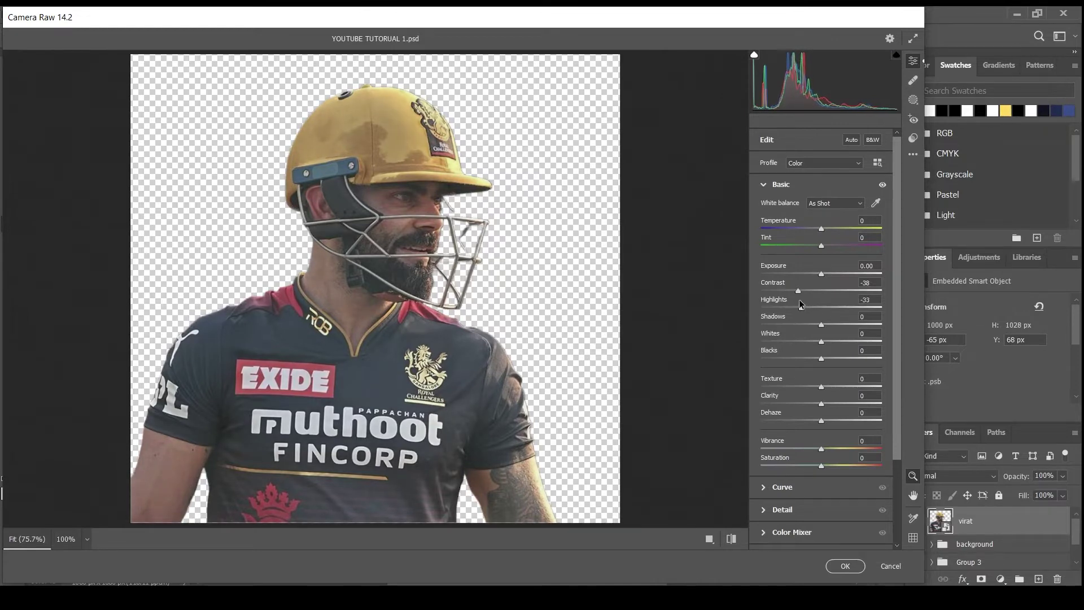
pyautogui.moveTo(799, 303); pyautogui.dragTo(797, 303)
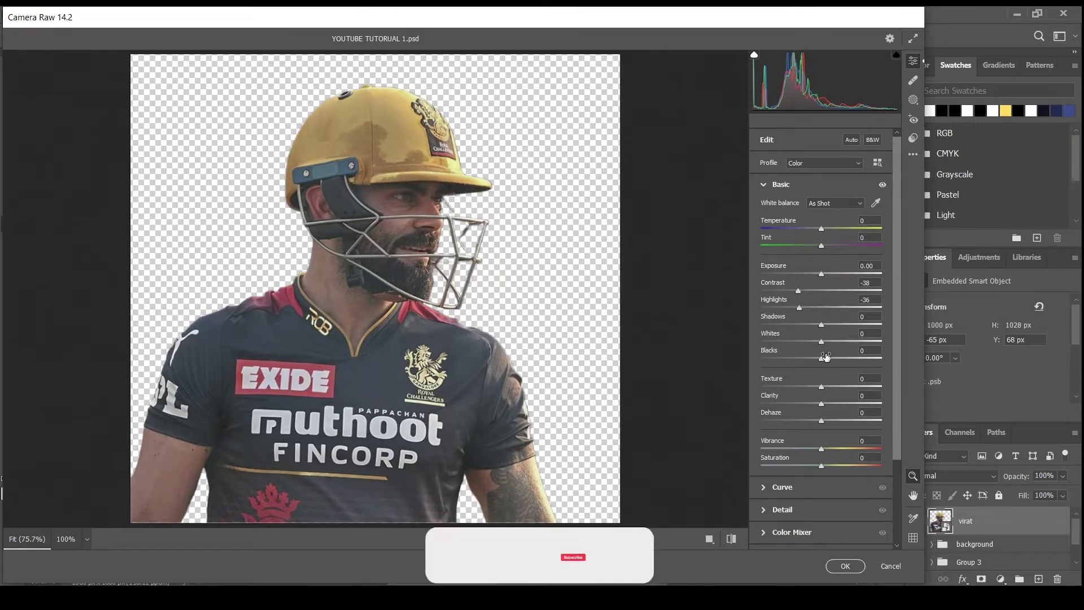
pyautogui.moveTo(822, 325); pyautogui.dragTo(833, 328)
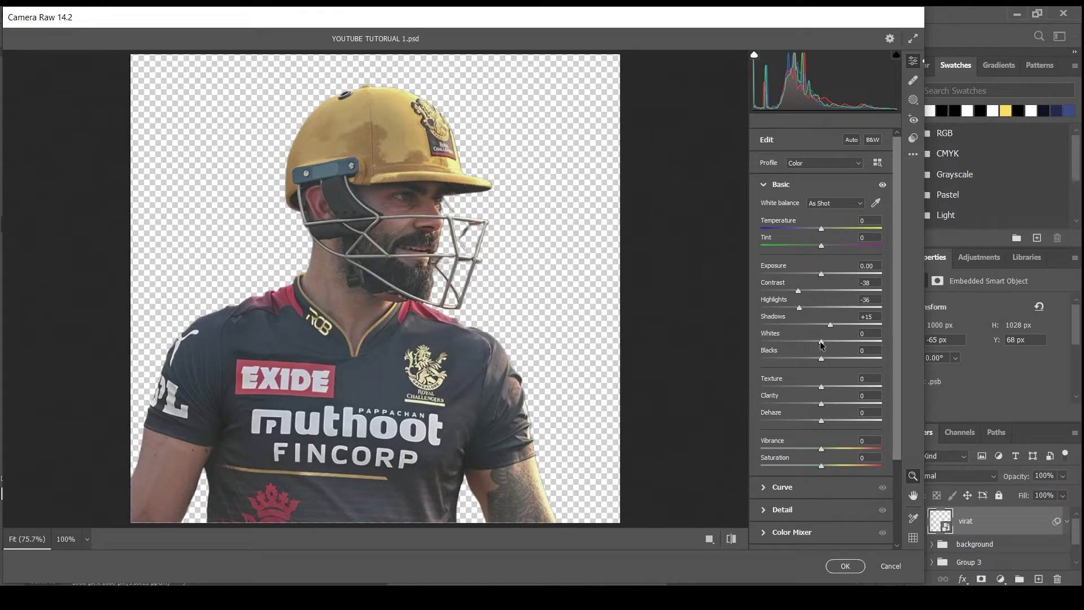
pyautogui.moveTo(821, 341); pyautogui.dragTo(851, 338)
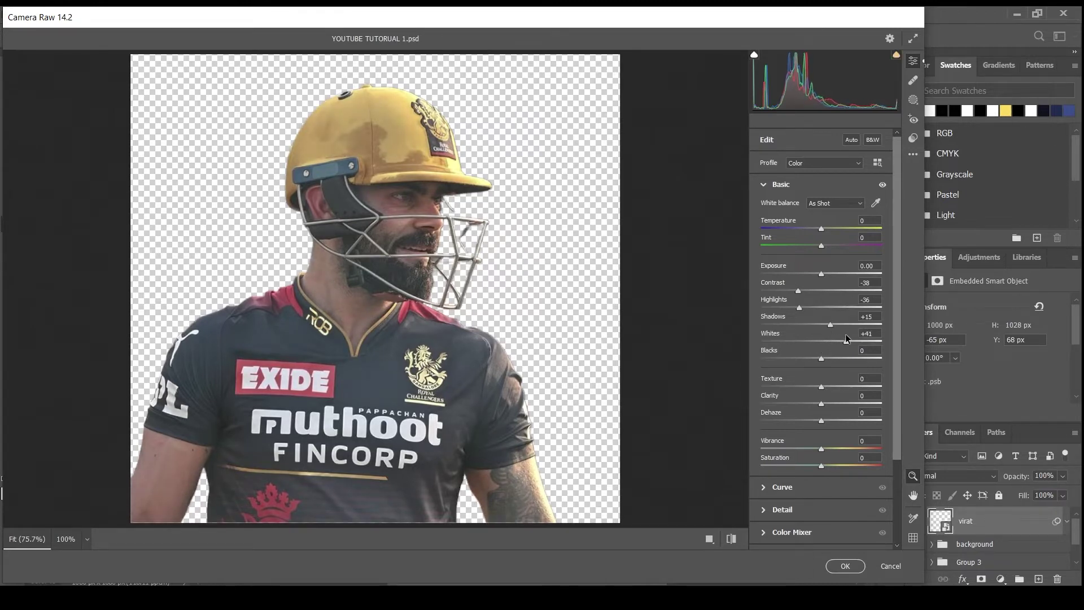
pyautogui.moveTo(849, 335); pyautogui.dragTo(851, 337)
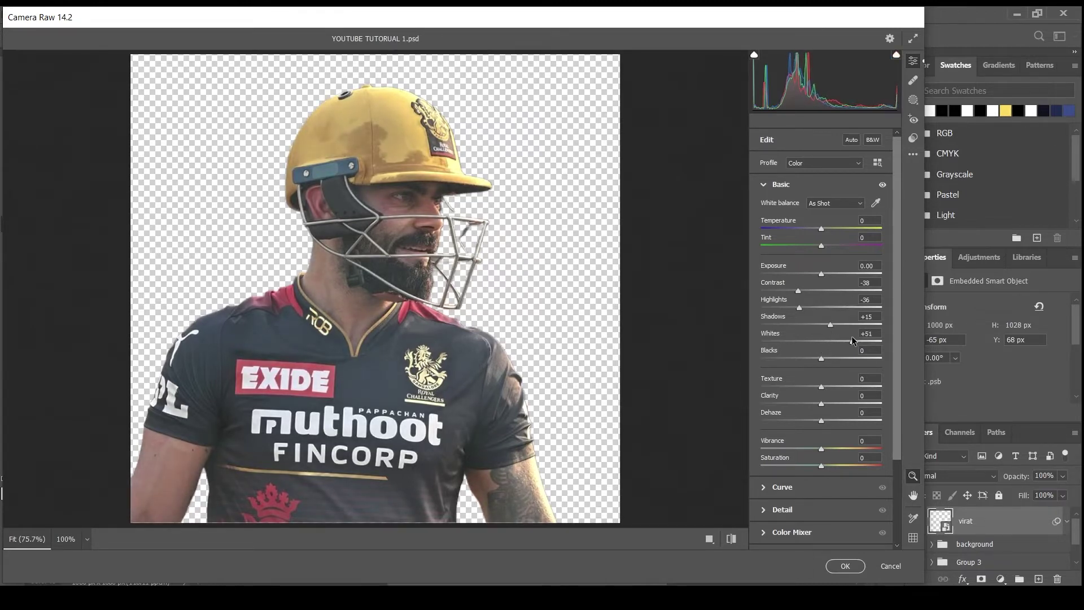
pyautogui.moveTo(817, 357)
pyautogui.mouseDown()
pyautogui.moveTo(789, 358)
pyautogui.moveTo(769, 329)
pyautogui.mouseUp()
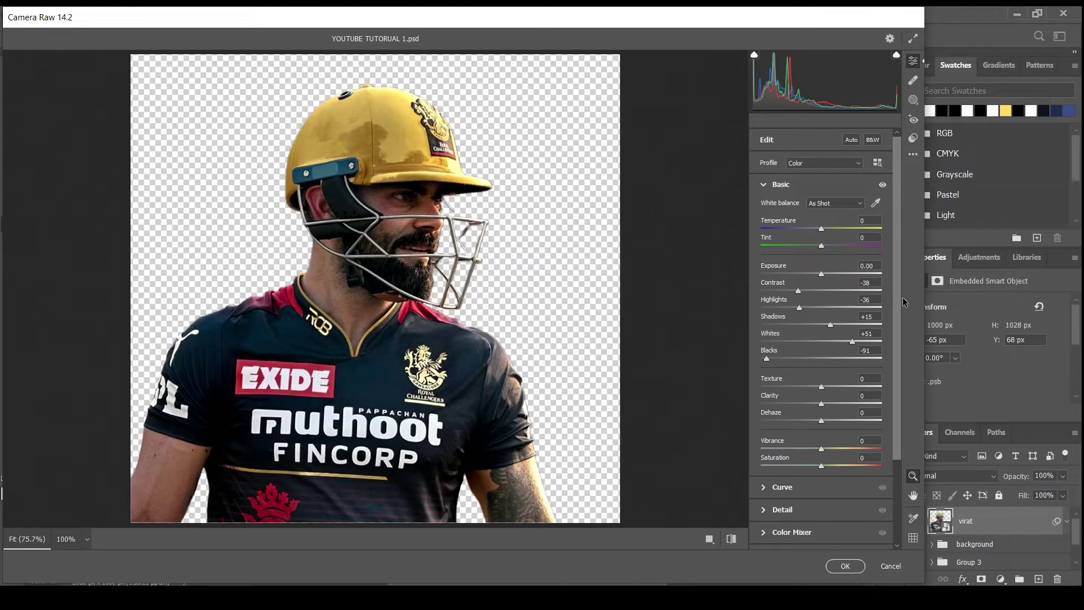
# Raise Texture to +61 and Clarity to +33 in Camera Raw
pyautogui.moveTo(822, 386); pyautogui.dragTo(843, 386)
pyautogui.moveTo(841, 382); pyautogui.dragTo(859, 383)
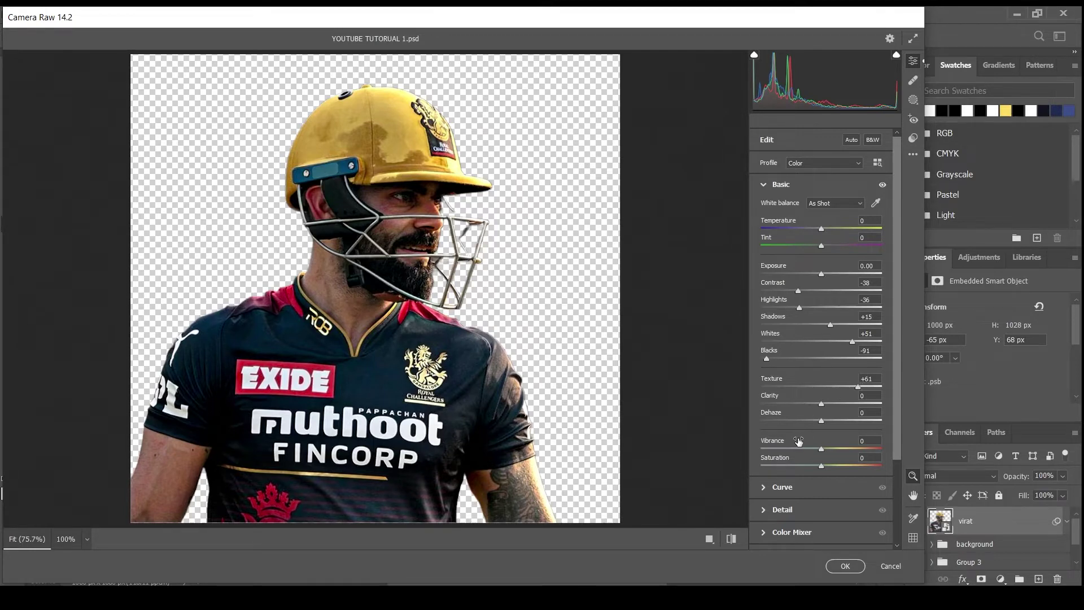
pyautogui.moveTo(821, 408); pyautogui.dragTo(833, 404)
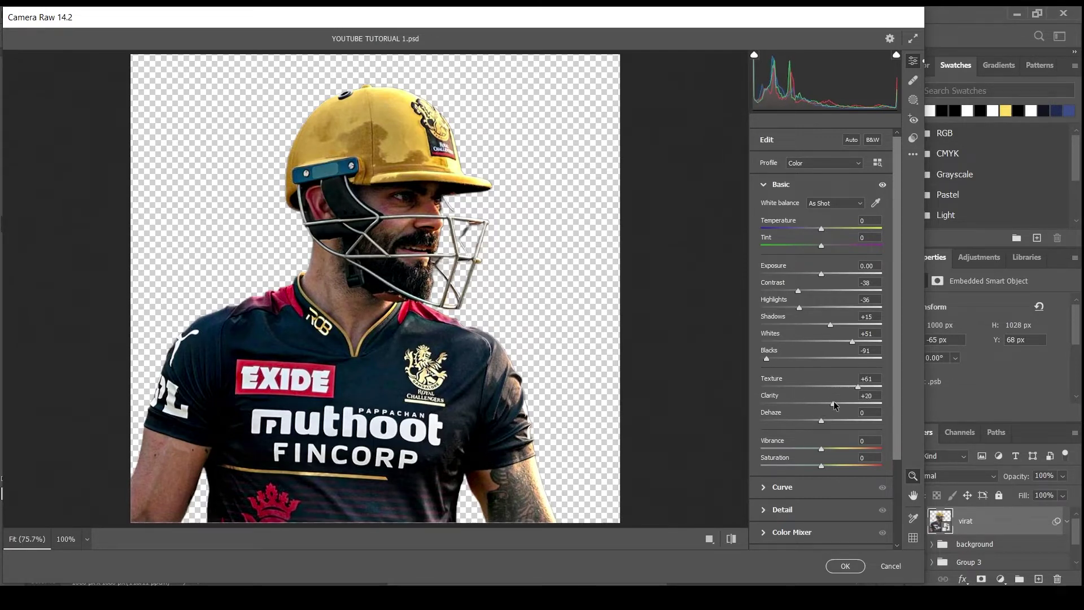
pyautogui.moveTo(836, 406); pyautogui.dragTo(839, 407)
pyautogui.moveTo(838, 404); pyautogui.dragTo(846, 407)
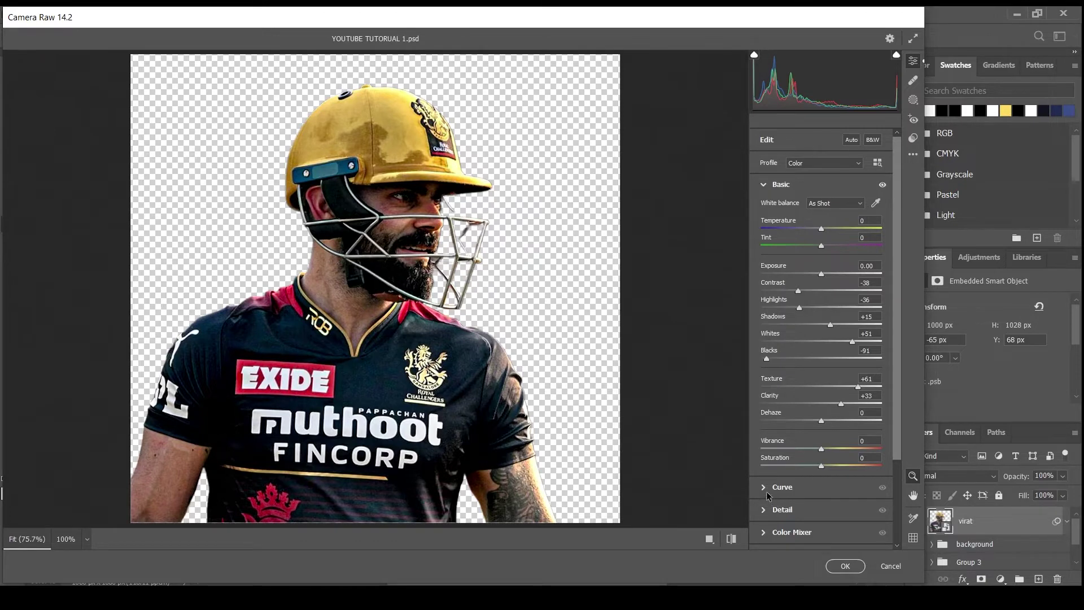
pyautogui.click(768, 509)
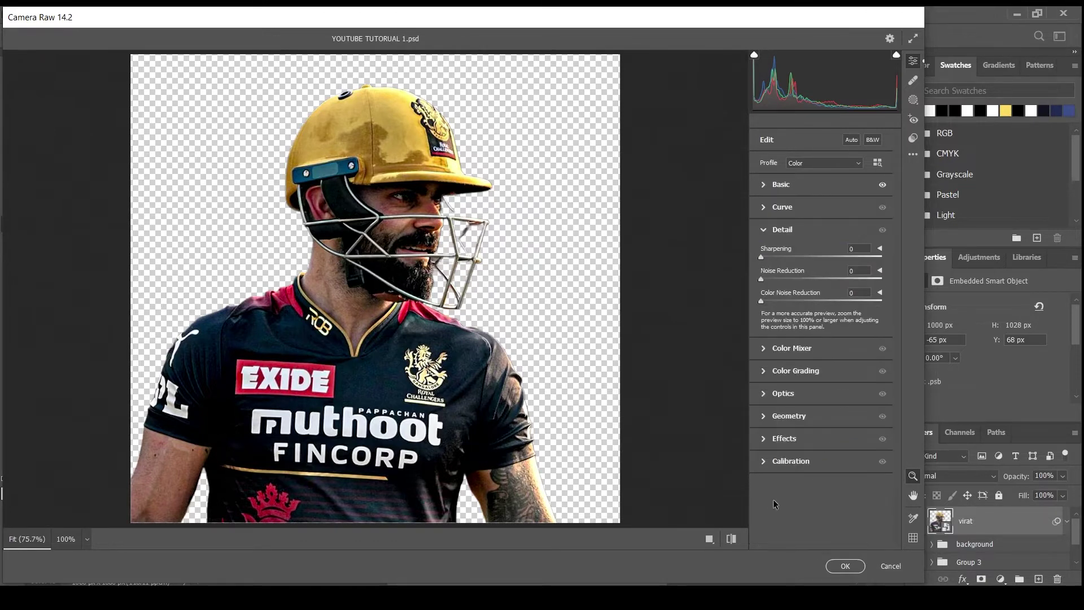
# Raise Sharpening, Noise Reduction and Color Noise Reduction in Camera Raw's Detail panel
pyautogui.moveTo(768, 259); pyautogui.dragTo(795, 259)
pyautogui.moveTo(820, 257); pyautogui.dragTo(821, 257)
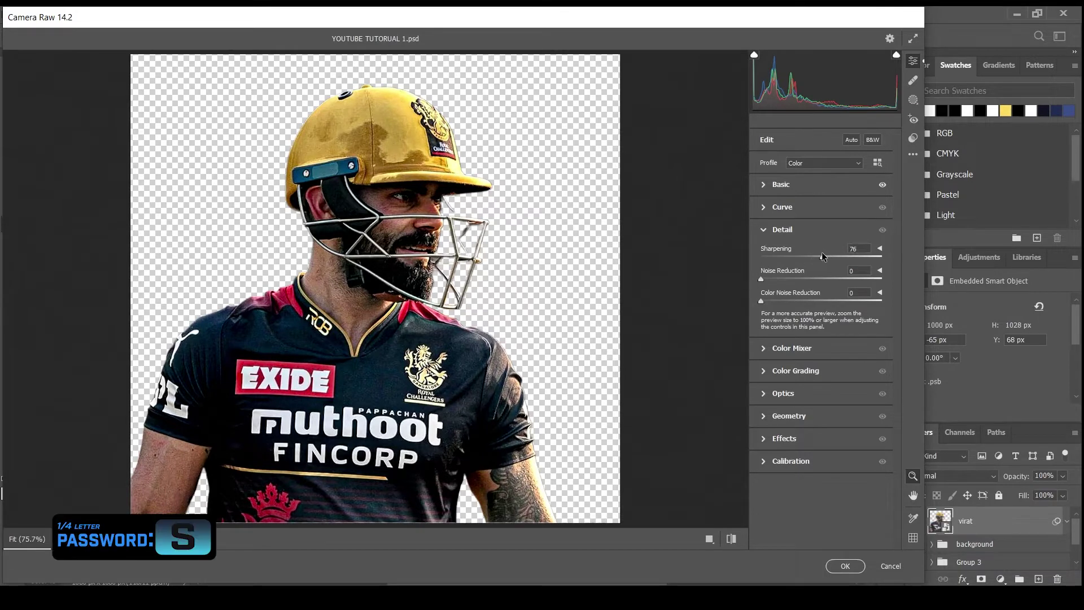
pyautogui.moveTo(761, 279); pyautogui.dragTo(828, 279)
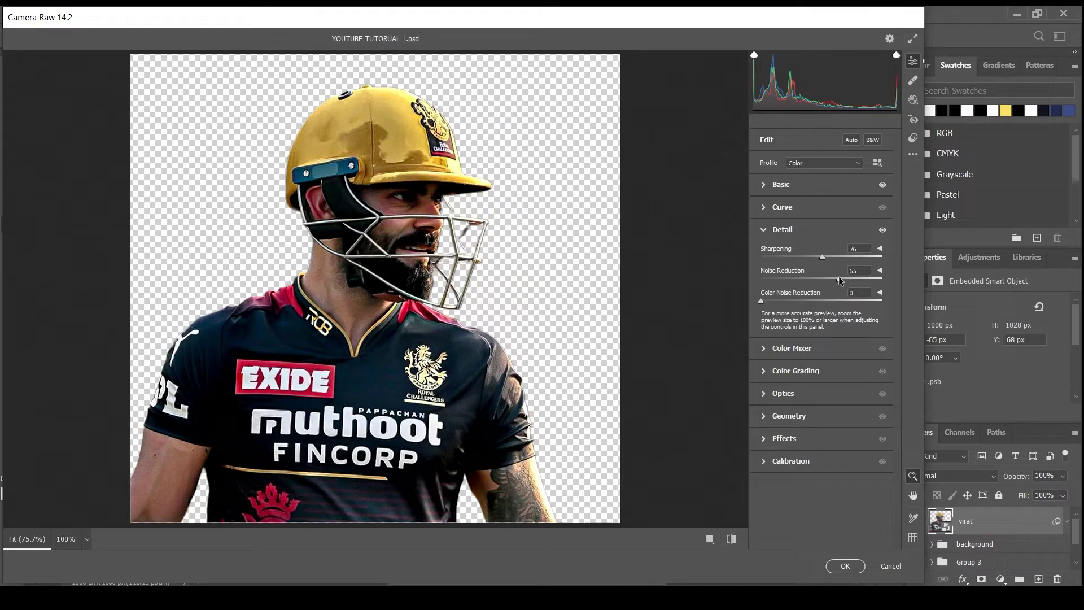
pyautogui.moveTo(827, 272); pyautogui.dragTo(826, 272)
pyautogui.moveTo(762, 301); pyautogui.dragTo(777, 296)
pyautogui.moveTo(797, 300); pyautogui.dragTo(832, 279)
pyautogui.click(764, 351)
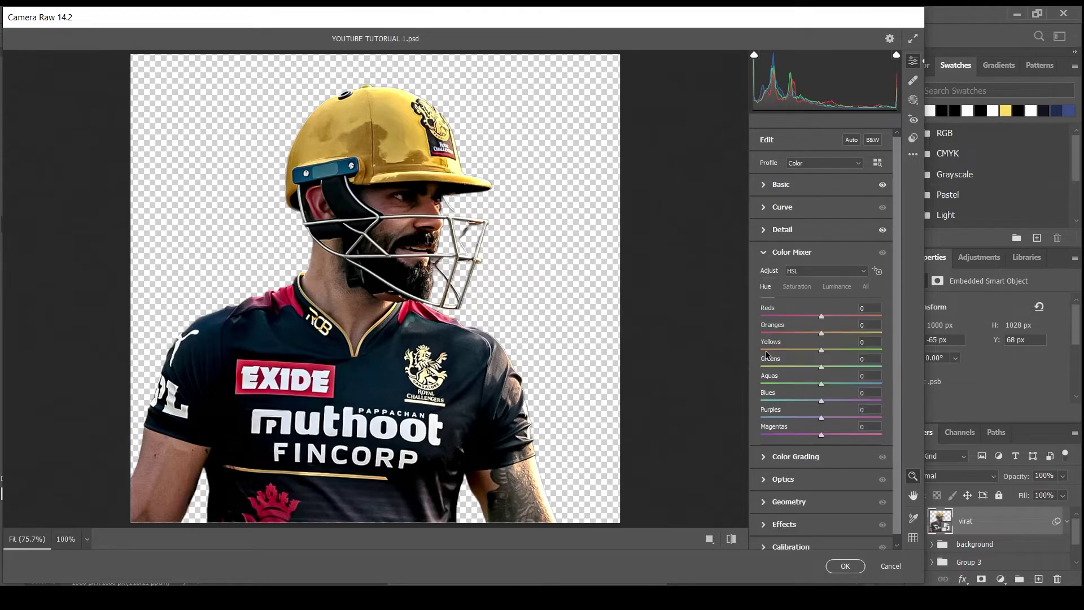
# Shift the aqua and green hues in Camera Raw's Color Mixer
pyautogui.moveTo(820, 374); pyautogui.dragTo(813, 373)
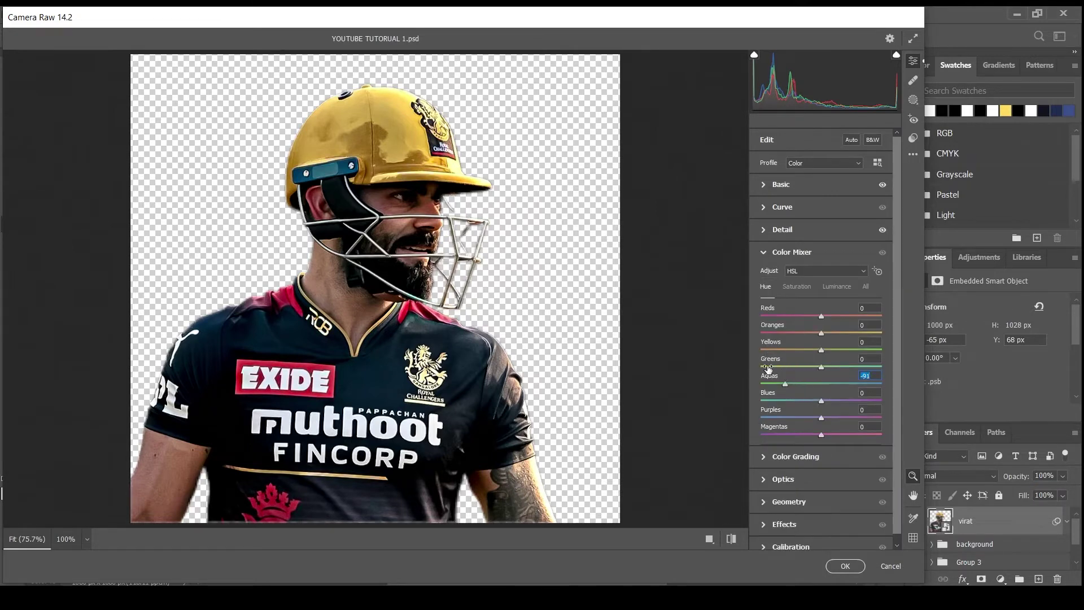
pyautogui.write('0')
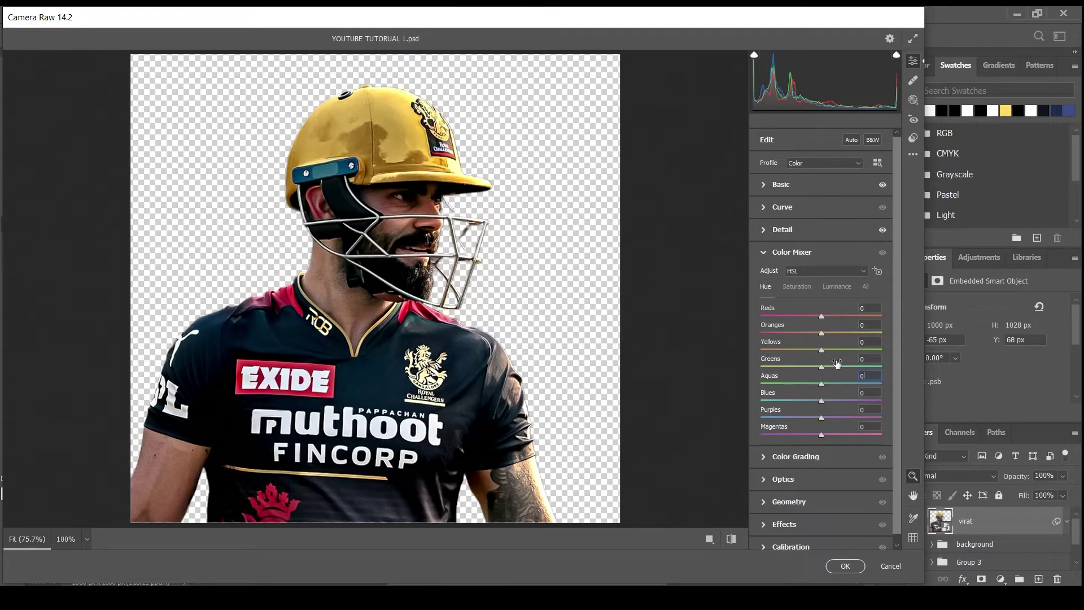
pyautogui.moveTo(821, 367); pyautogui.dragTo(761, 367)
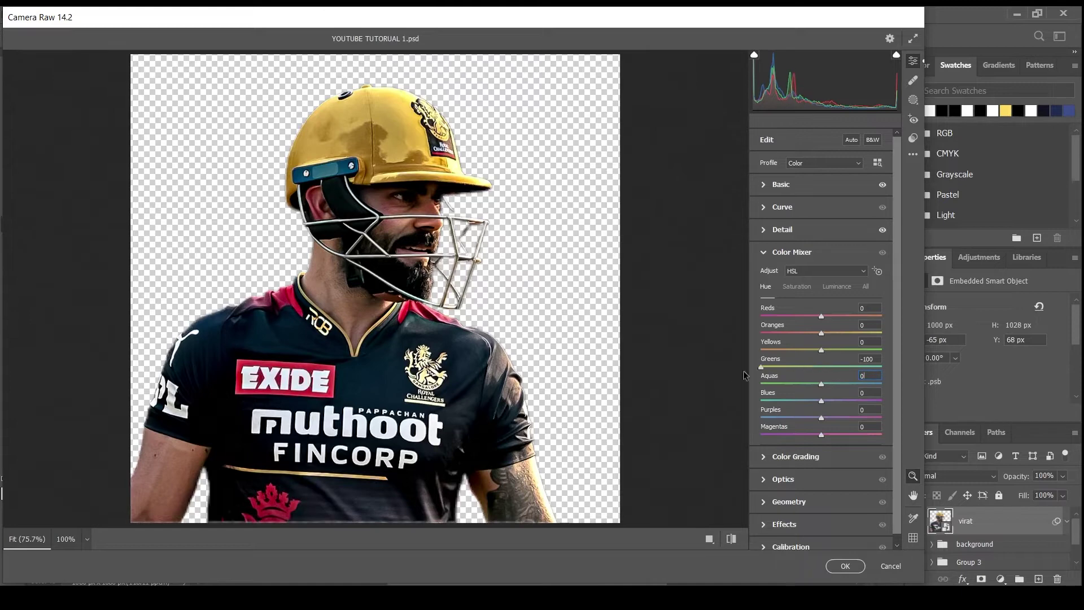
pyautogui.click(765, 253)
# Grade midtones warm orange and brighter, shadows reddish, highlights faint cyan, with Blending 84
pyautogui.click(764, 275)
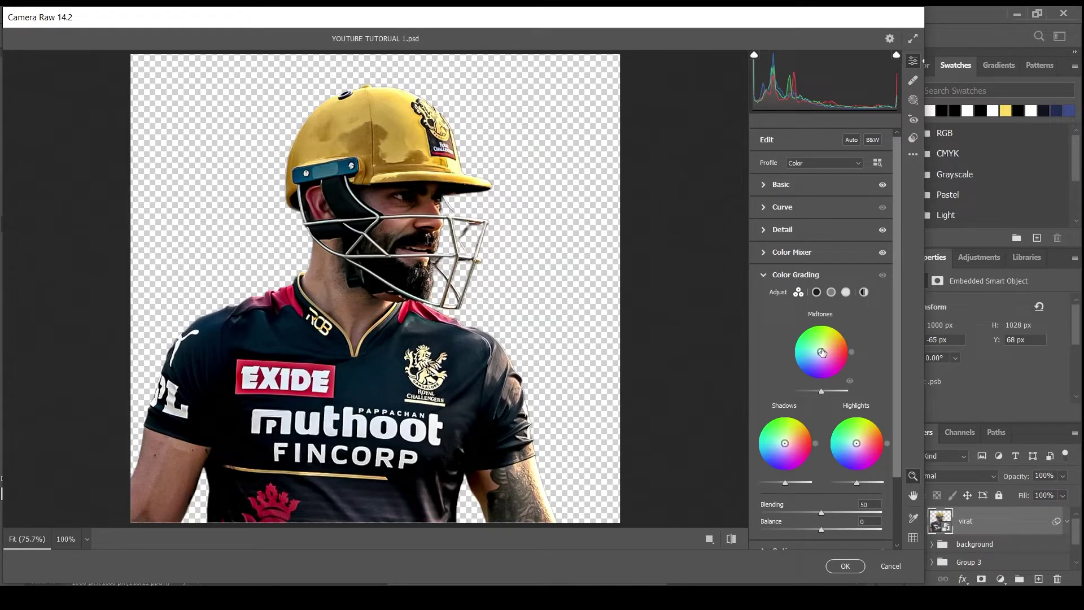
pyautogui.moveTo(823, 352); pyautogui.dragTo(830, 344)
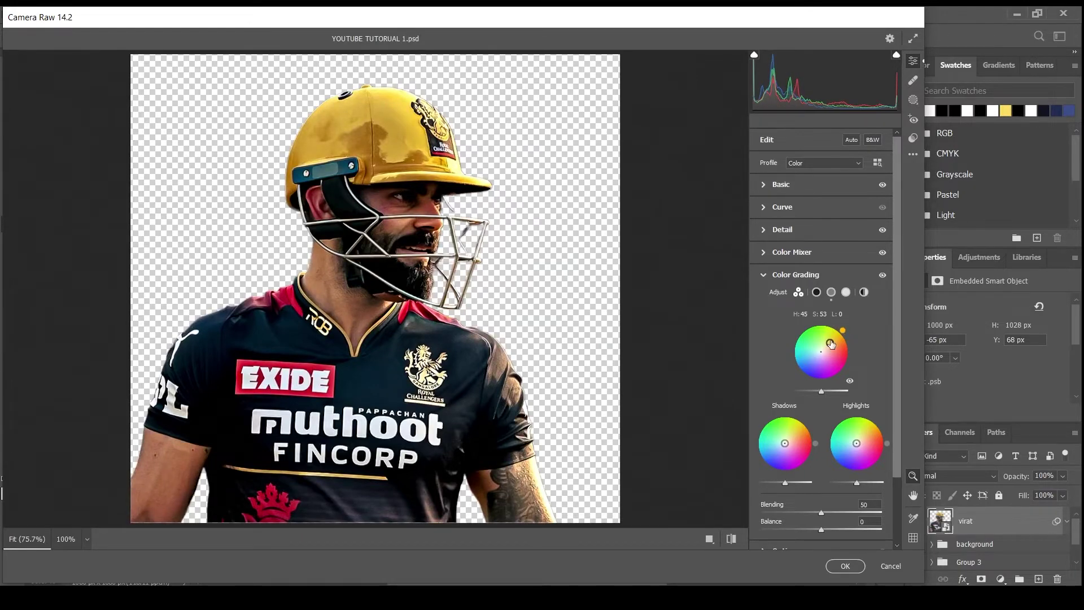
pyautogui.moveTo(822, 391); pyautogui.dragTo(836, 390)
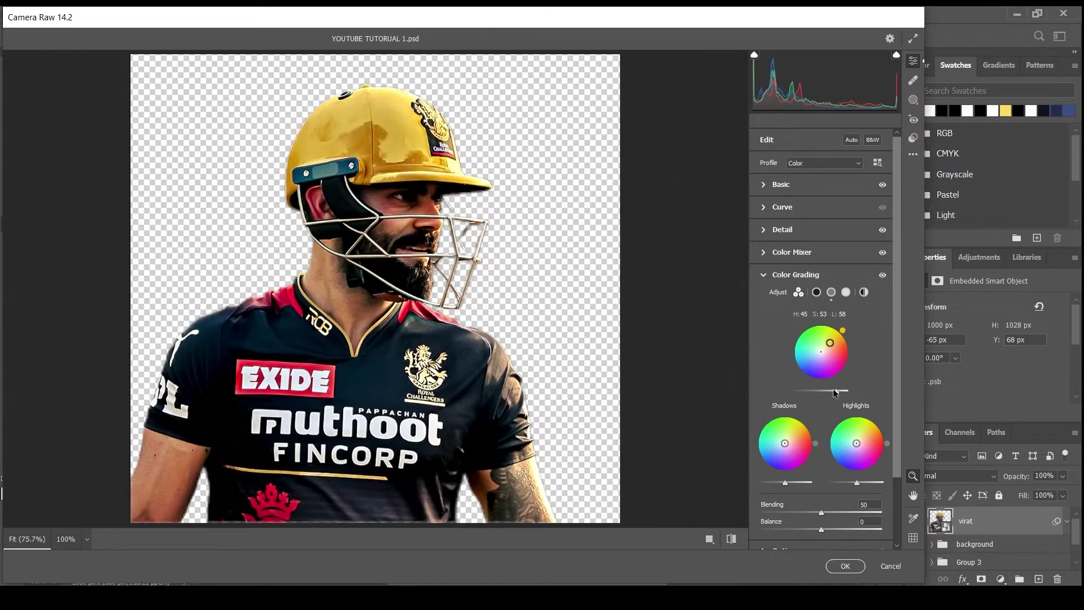
pyautogui.moveTo(785, 443)
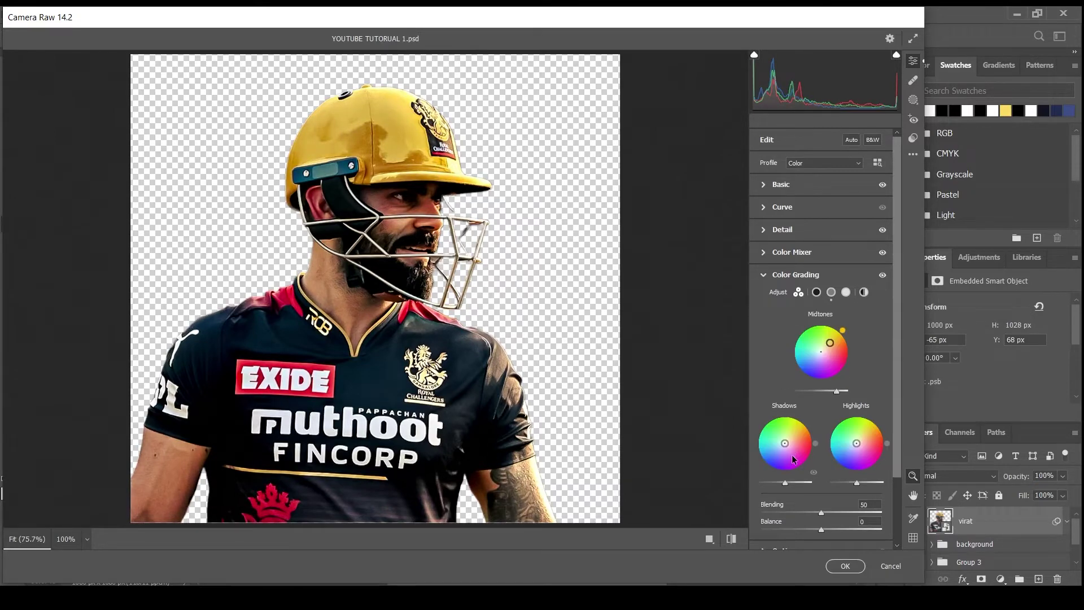
pyautogui.moveTo(788, 441); pyautogui.dragTo(790, 442)
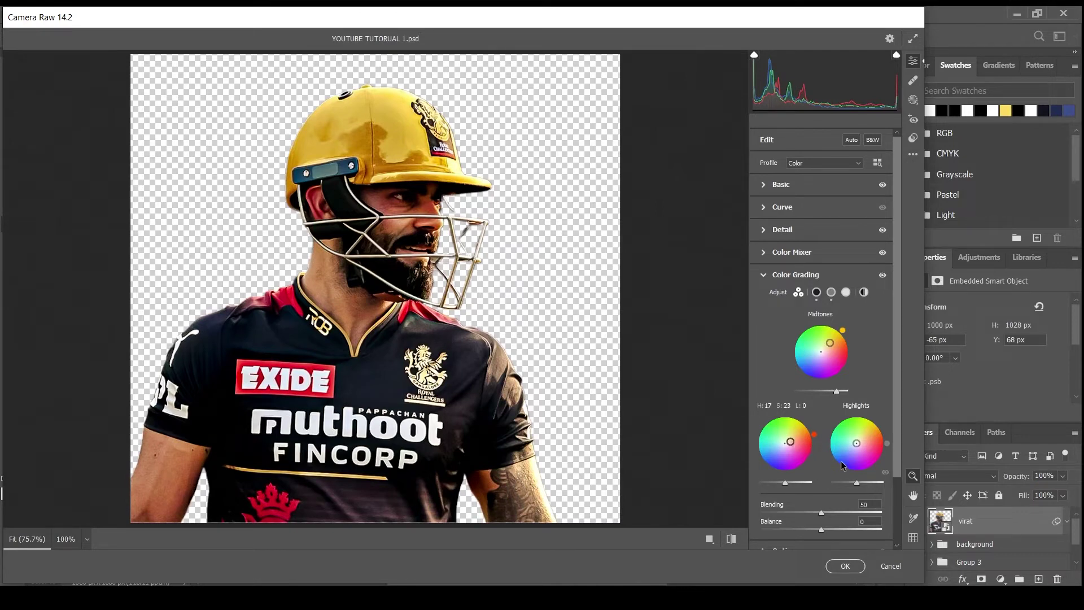
pyautogui.moveTo(856, 443); pyautogui.dragTo(854, 442)
pyautogui.moveTo(822, 513); pyautogui.dragTo(863, 511)
# Apply the Camera Raw filter to the Virat layer
pyautogui.scroll(-1, 814, 511)
pyautogui.scroll(-1, 814, 508)
pyautogui.scroll(-1, 822, 517)
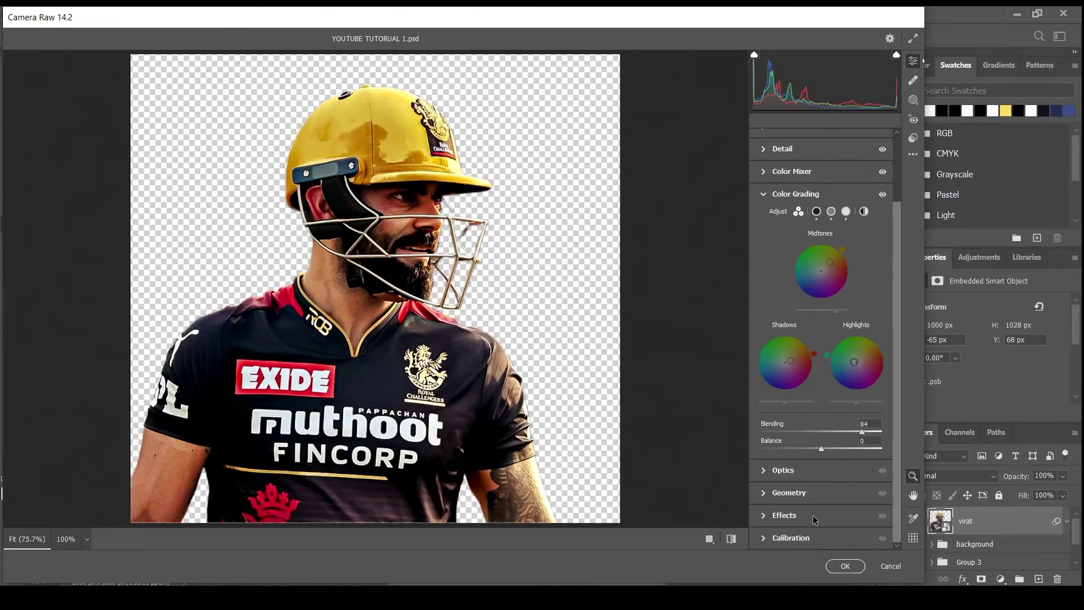
pyautogui.click(844, 566)
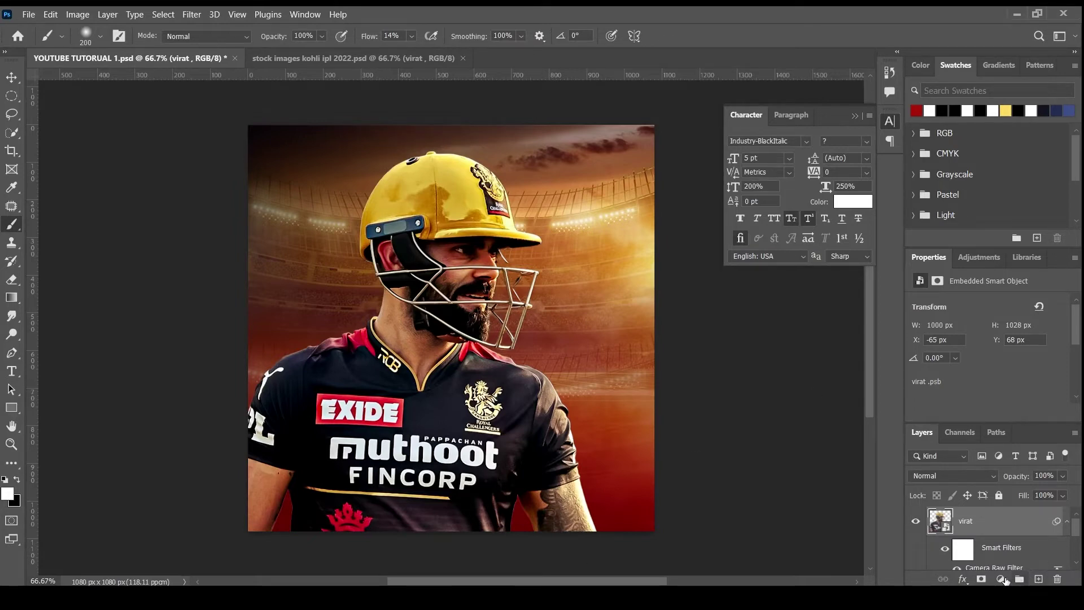
# Add an Exposure adjustment clipped to the cricketer and lower its exposure to darken him
pyautogui.click(1001, 579)
pyautogui.click(1011, 412)
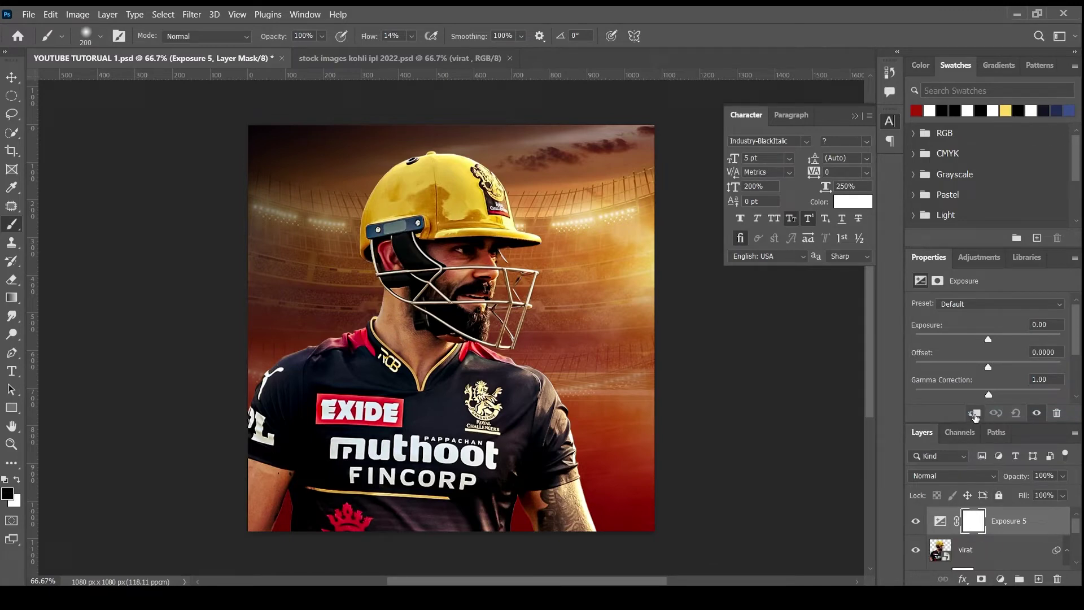
pyautogui.click(975, 414)
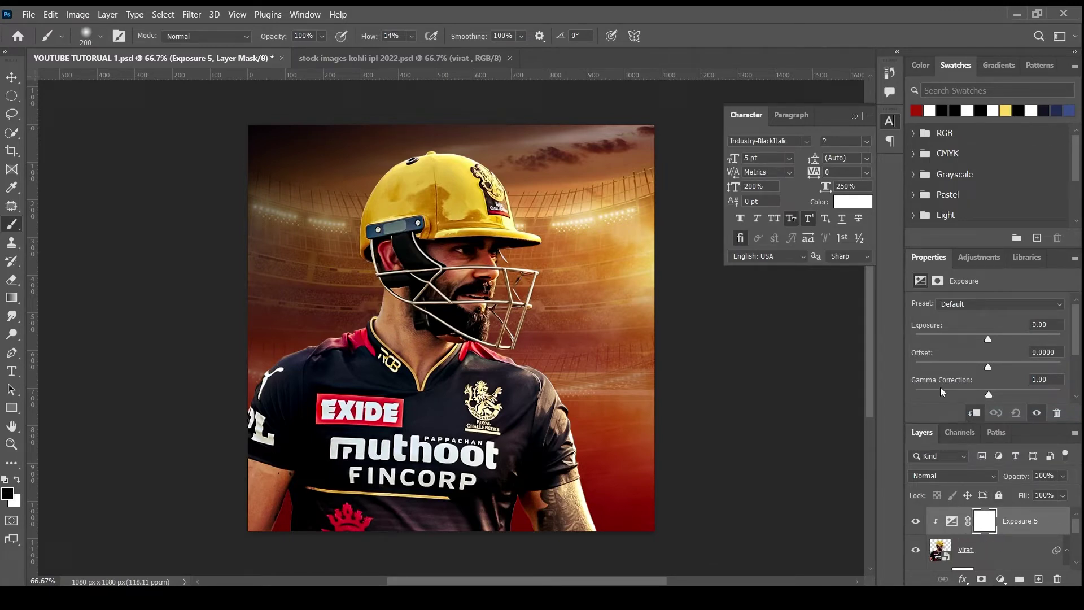
pyautogui.moveTo(988, 338); pyautogui.dragTo(952, 337)
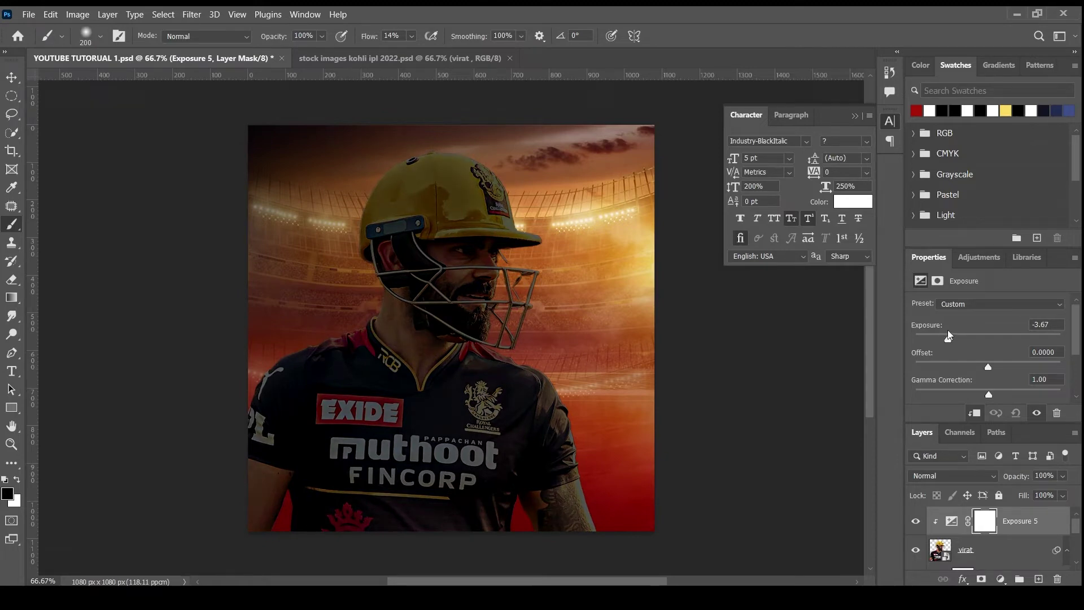
pyautogui.moveTo(948, 336); pyautogui.dragTo(945, 336)
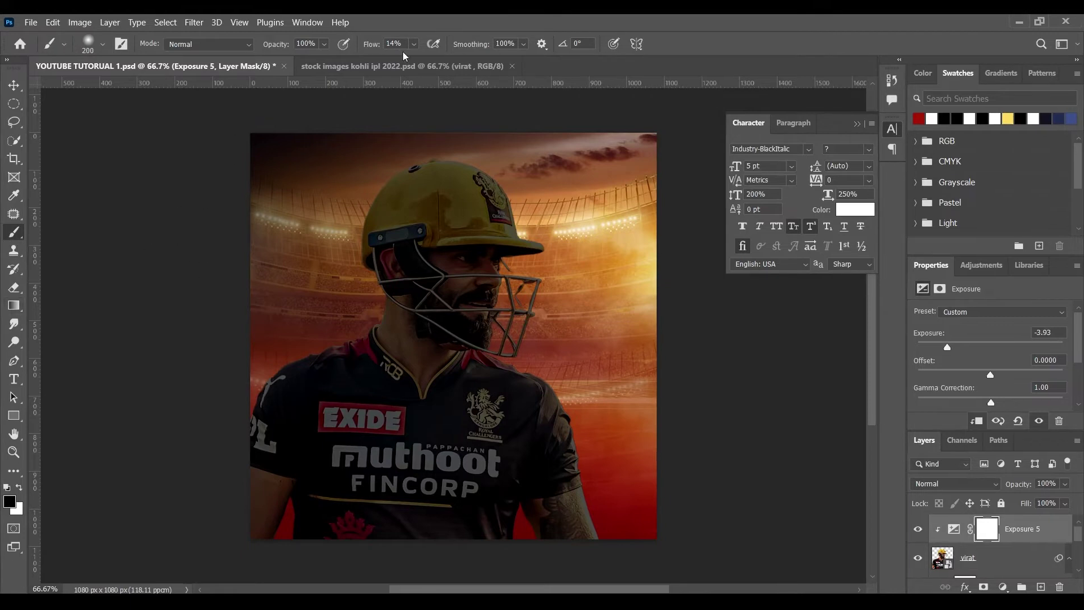
# Paint the Exposure mask to restore light on the helmet, face, beard, collar and shoulder
pyautogui.moveTo(469, 192); pyautogui.dragTo(601, 275)
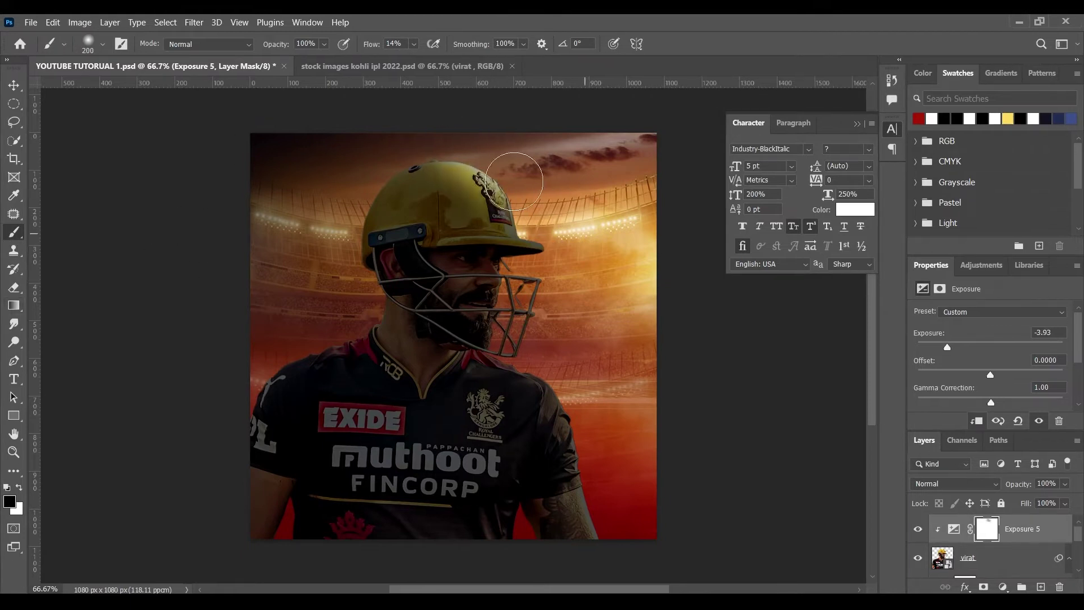
pyautogui.press('[')
pyautogui.press('[')
pyautogui.press('[')
pyautogui.moveTo(525, 254); pyautogui.dragTo(505, 273)
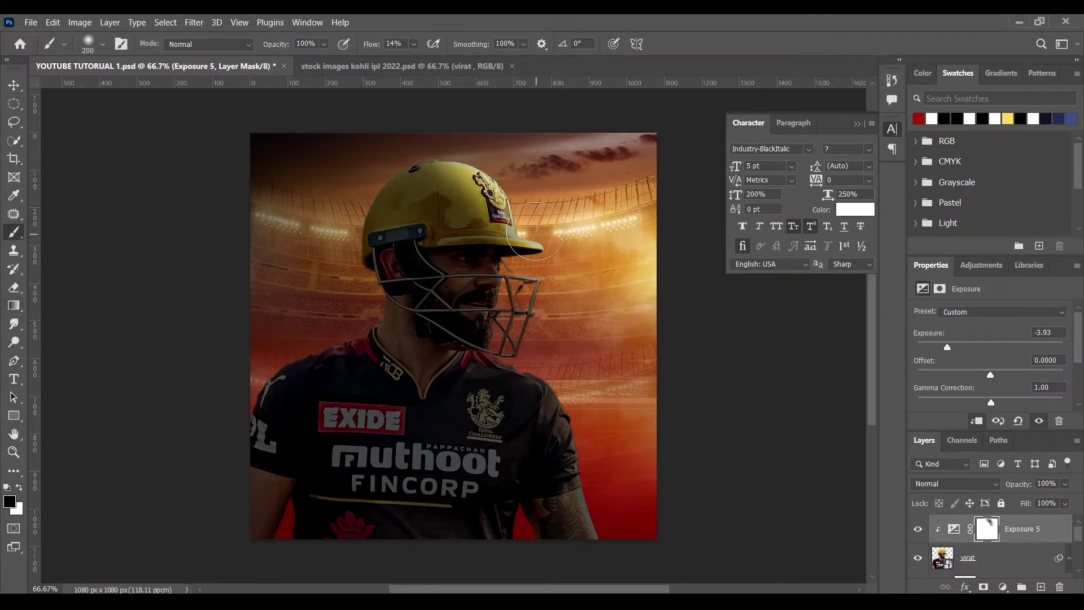
pyautogui.press(']')
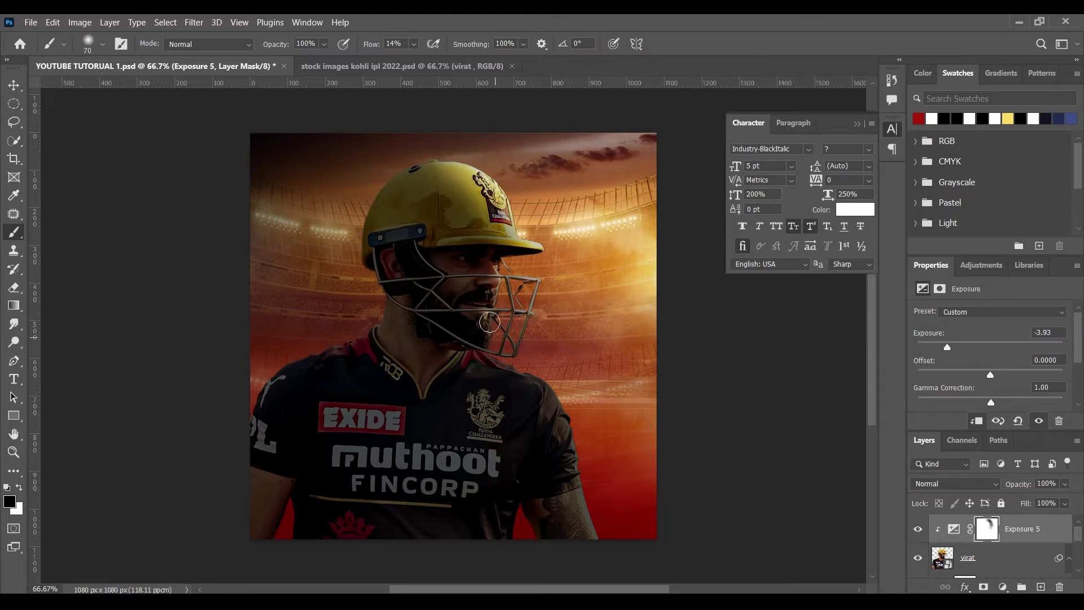
pyautogui.moveTo(505, 273); pyautogui.dragTo(545, 283)
pyautogui.press('[')
pyautogui.press('[')
pyautogui.press('[')
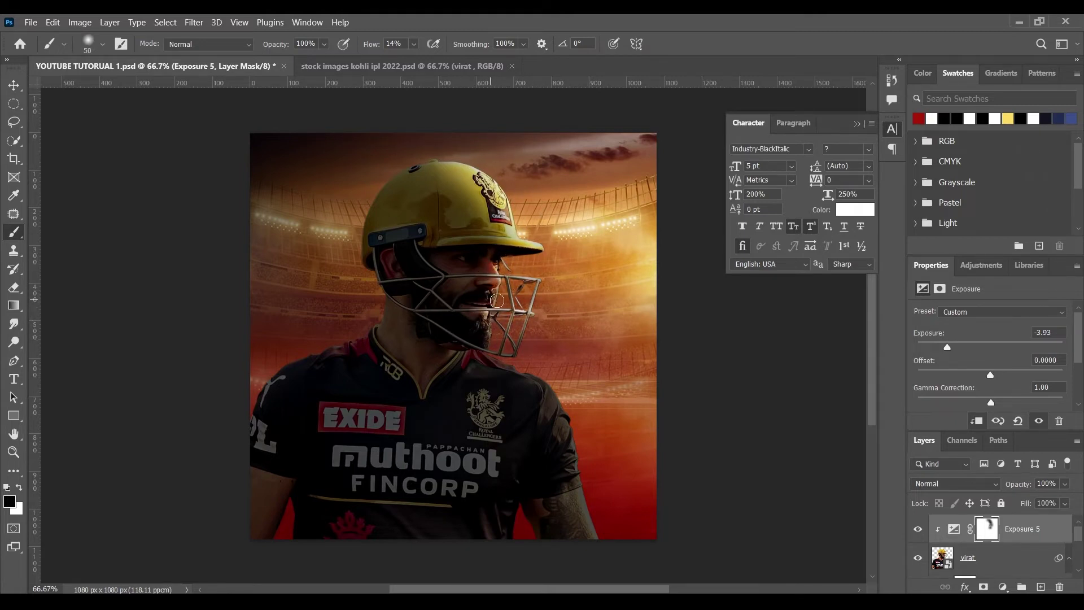
pyautogui.press(']')
pyautogui.press(']')
pyautogui.press(']')
pyautogui.press(']')
pyautogui.press(']')
pyautogui.press(']')
pyautogui.moveTo(475, 358)
pyautogui.mouseDown()
pyautogui.moveTo(578, 460)
pyautogui.moveTo(581, 508)
pyautogui.mouseUp()
pyautogui.press('[')
pyautogui.press('[')
pyautogui.press('[')
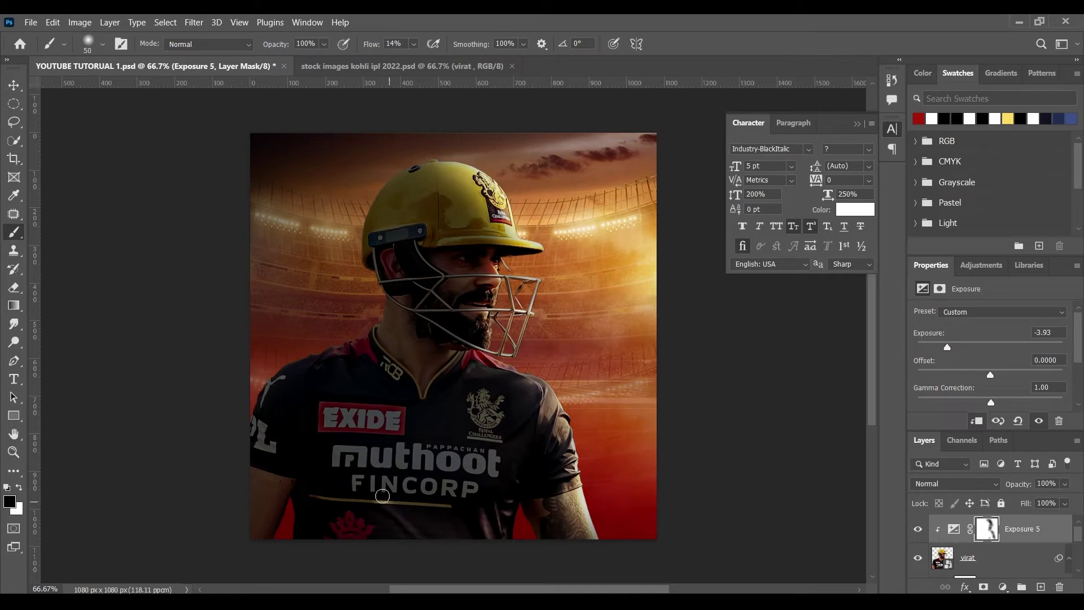
pyautogui.press(']')
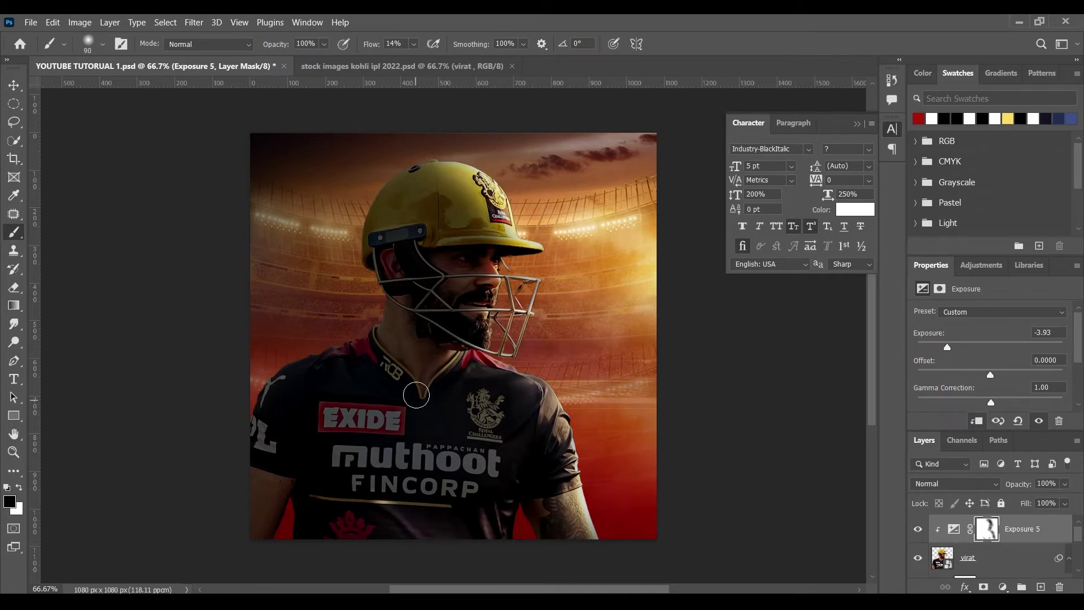
# Set brush flow to 10% and size 100, then toggle the Exposure layer to compare
pyautogui.click(414, 43)
pyautogui.moveTo(418, 59); pyautogui.dragTo(416, 61)
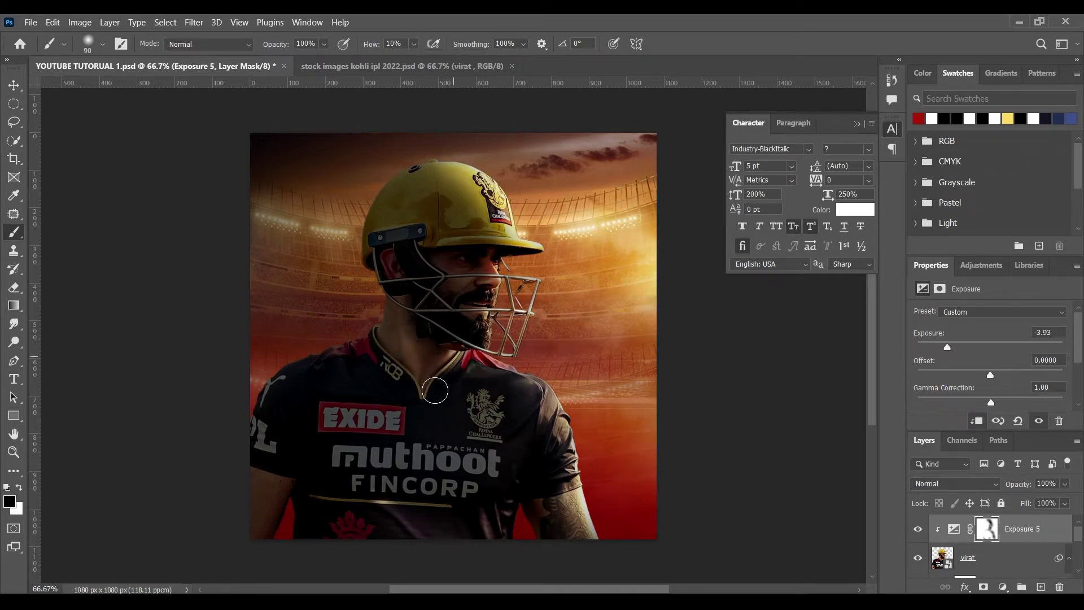
pyautogui.press(']')
pyautogui.press(']')
pyautogui.press(']')
pyautogui.press('[')
pyautogui.press('[')
pyautogui.press('[')
pyautogui.press(']')
pyautogui.press(']')
pyautogui.press(']')
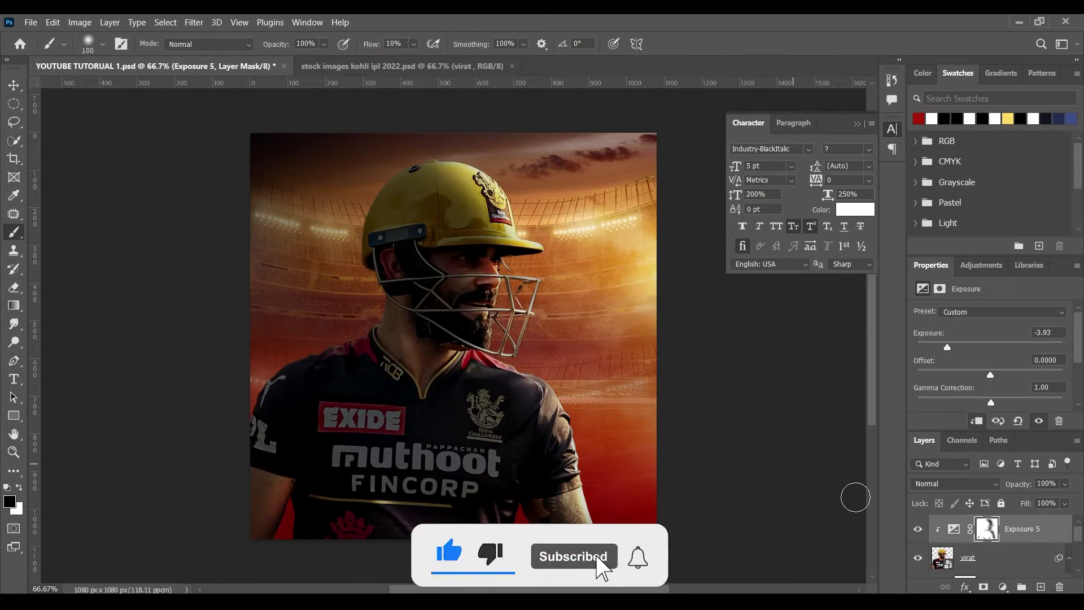
pyautogui.click(917, 528)
pyautogui.click(917, 529)
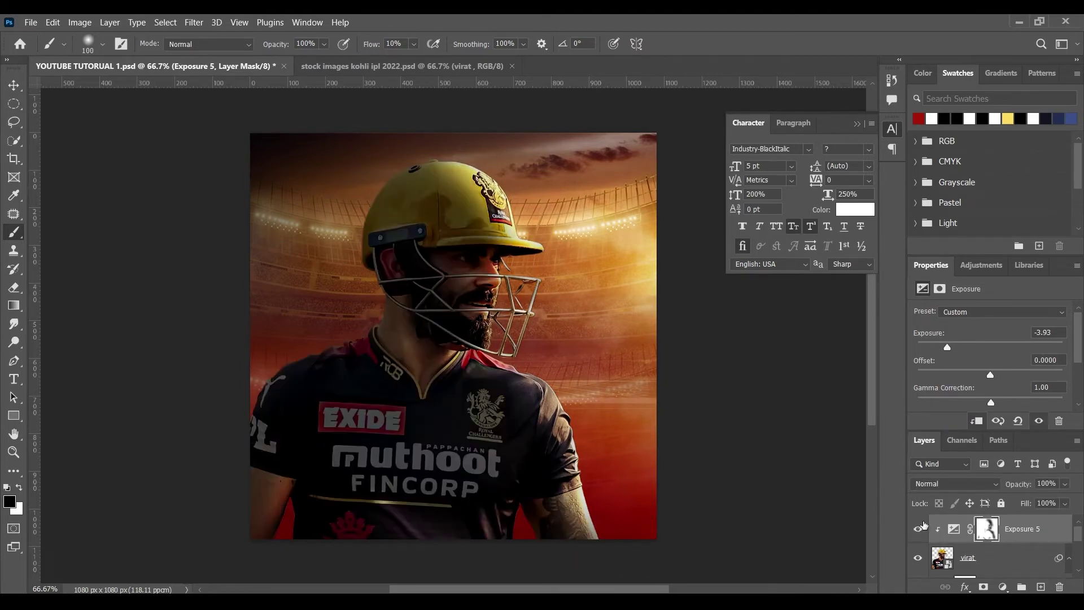
pyautogui.hotkey('ctrl', '2')
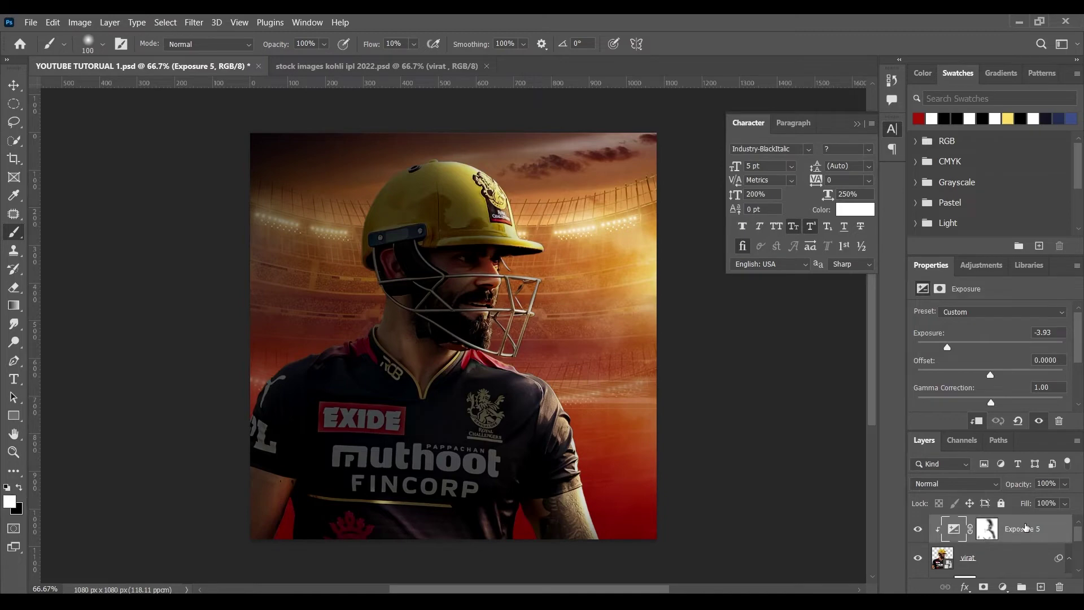
# Duplicate Exposure 5, clip the copy, invert its mask and blend it as Color Dodge
pyautogui.hotkey('ctrl', 'j')
pyautogui.rightClick(1026, 526)
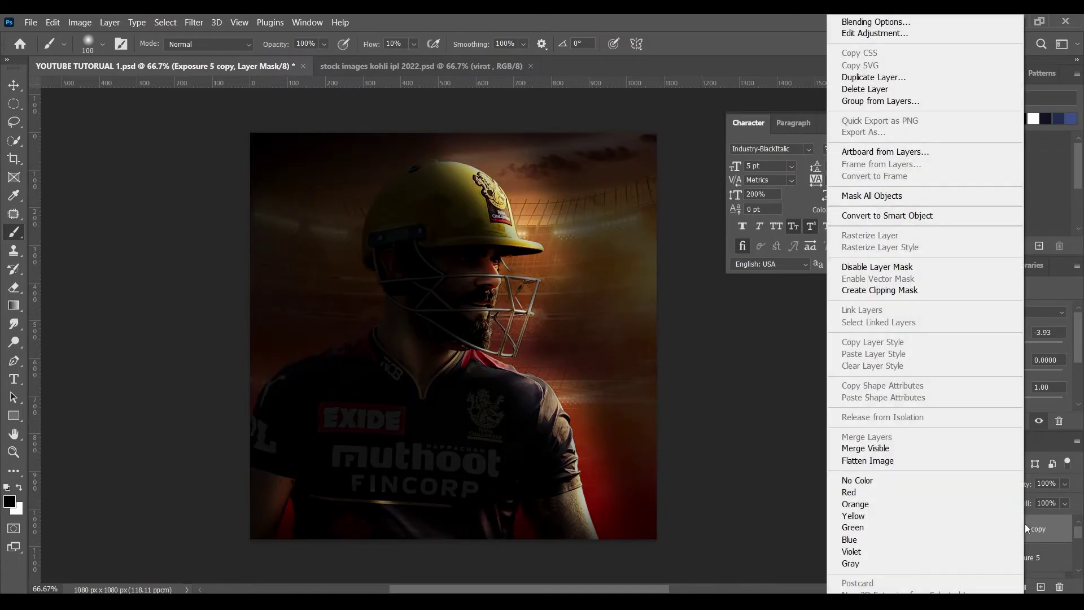
pyautogui.click(887, 294)
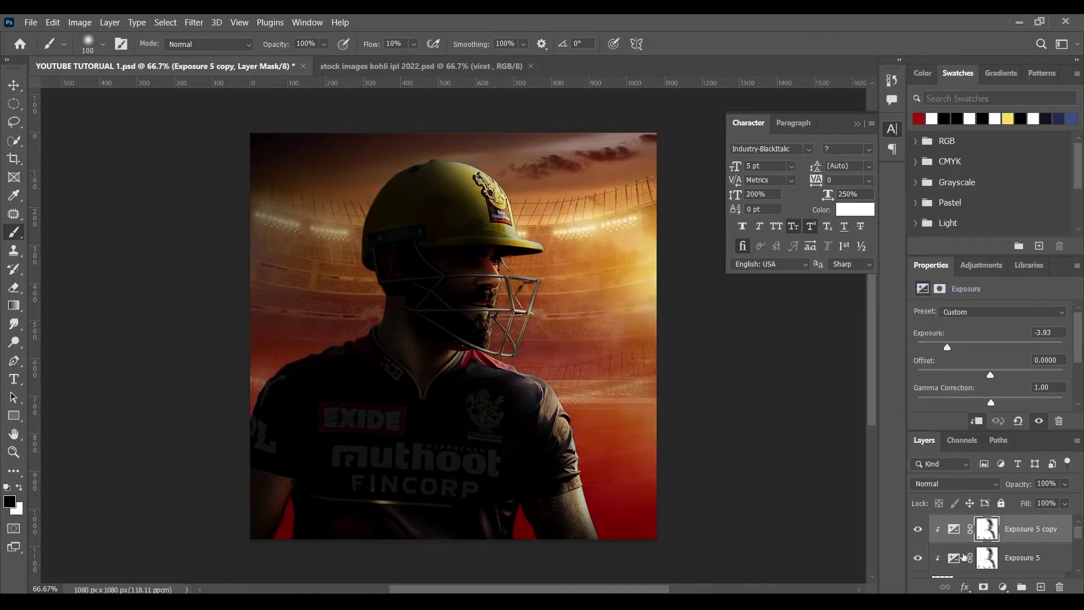
pyautogui.click(996, 531)
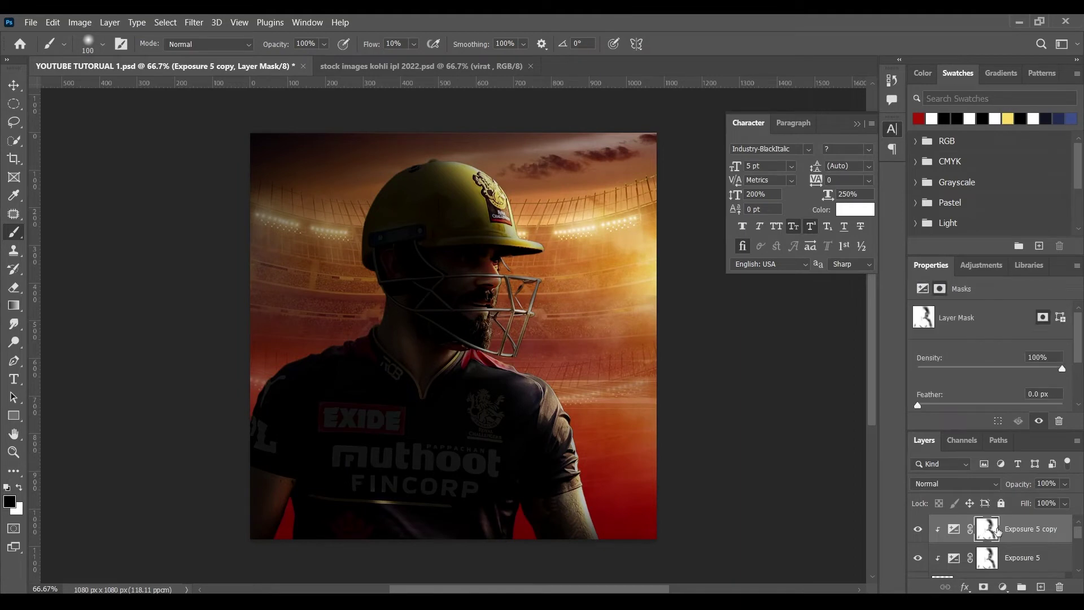
pyautogui.hotkey('ctrl', 'i')
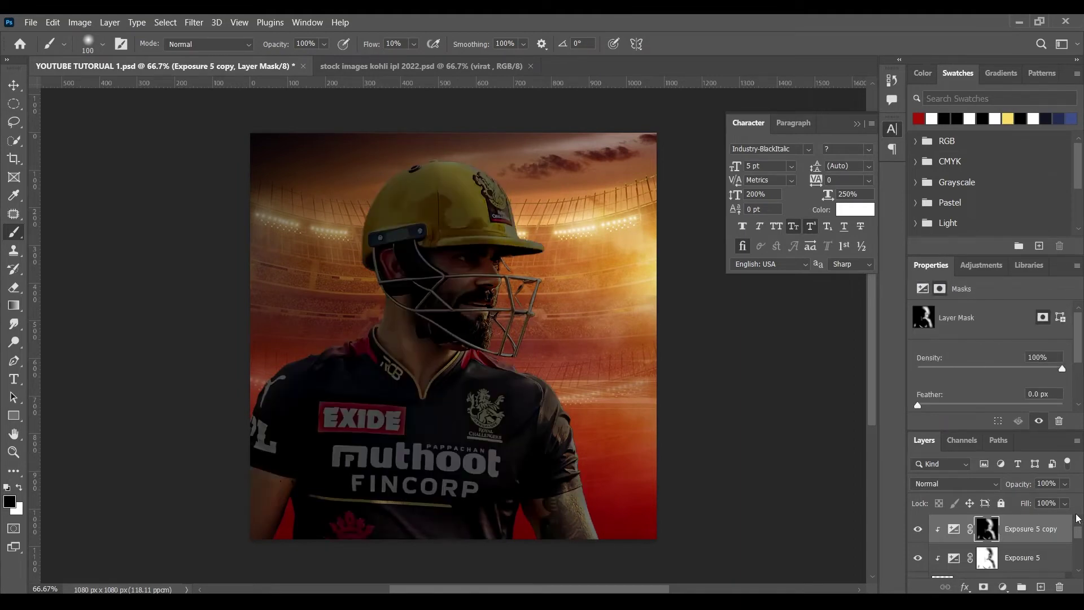
pyautogui.click(941, 484)
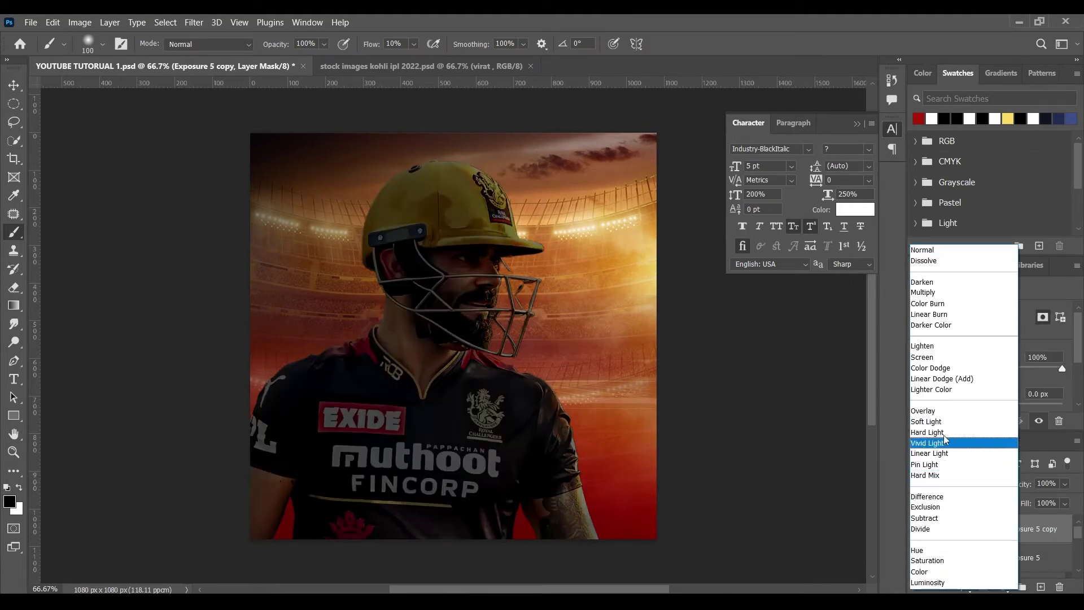
pyautogui.click(947, 368)
pyautogui.click(919, 528)
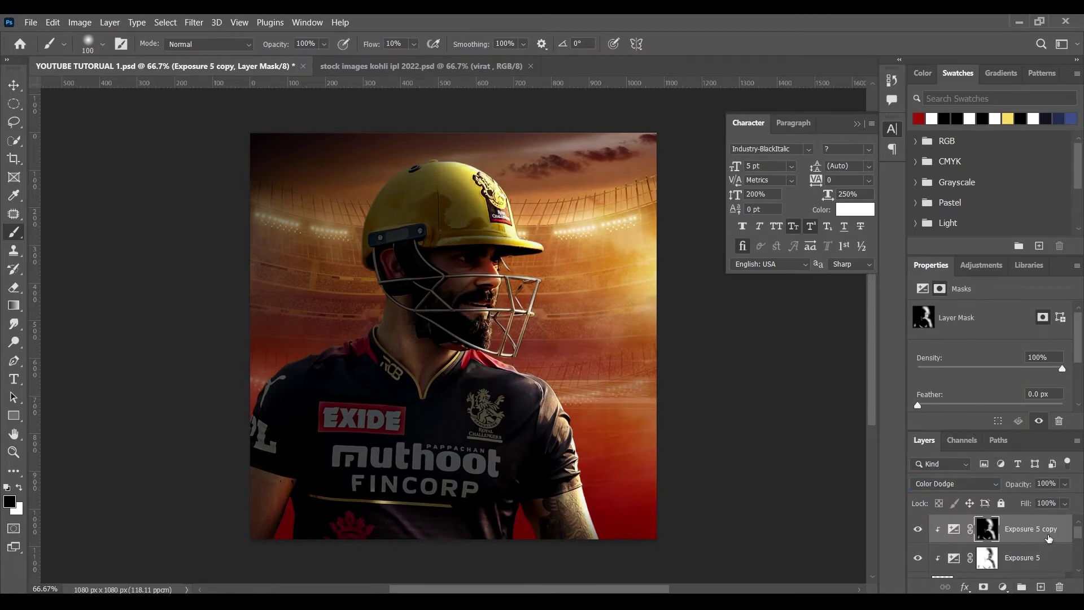
pyautogui.hotkey('ctrl', 'shift', 'alt', 'e')
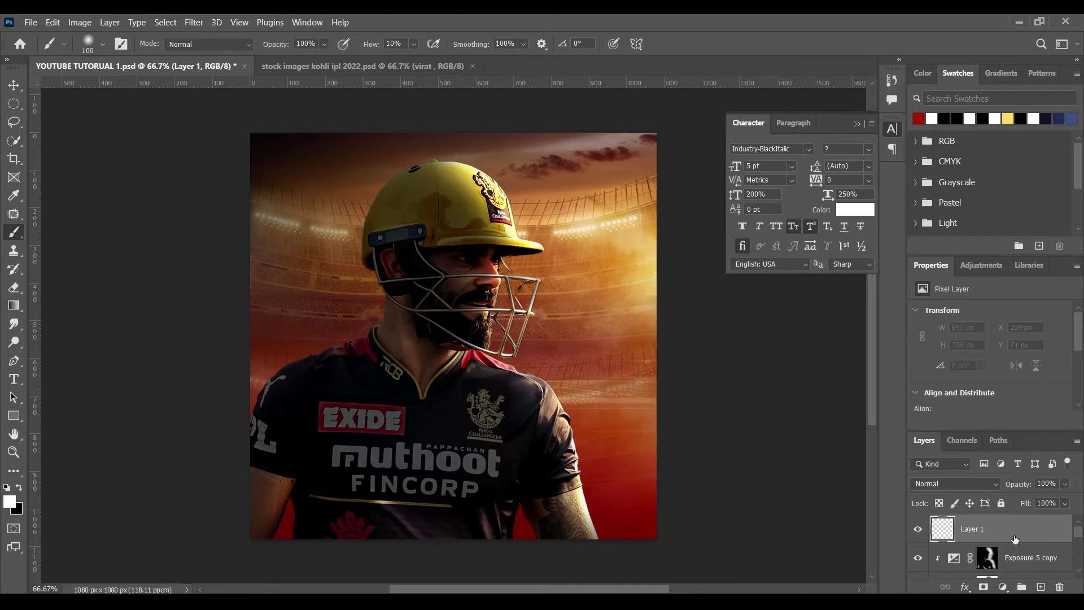
# Clip Layer 1, rename it 'highlights' and set its blend mode to Overlay
pyautogui.rightClick(1019, 530)
pyautogui.click(903, 289)
pyautogui.doubleClick(985, 531)
pyautogui.write('highlight')
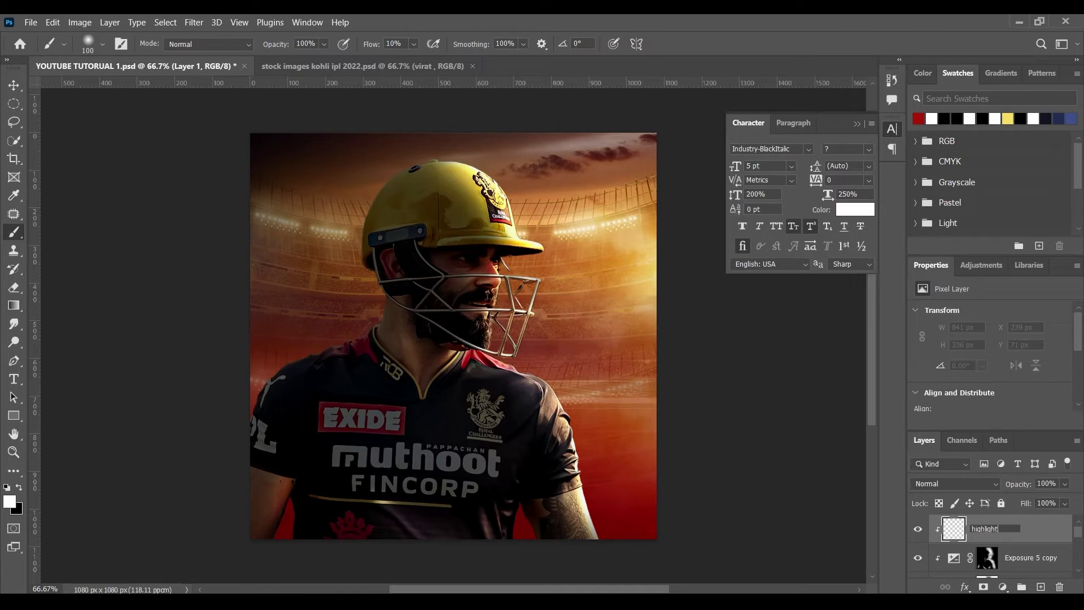
pyautogui.write('s')
pyautogui.press('Return')
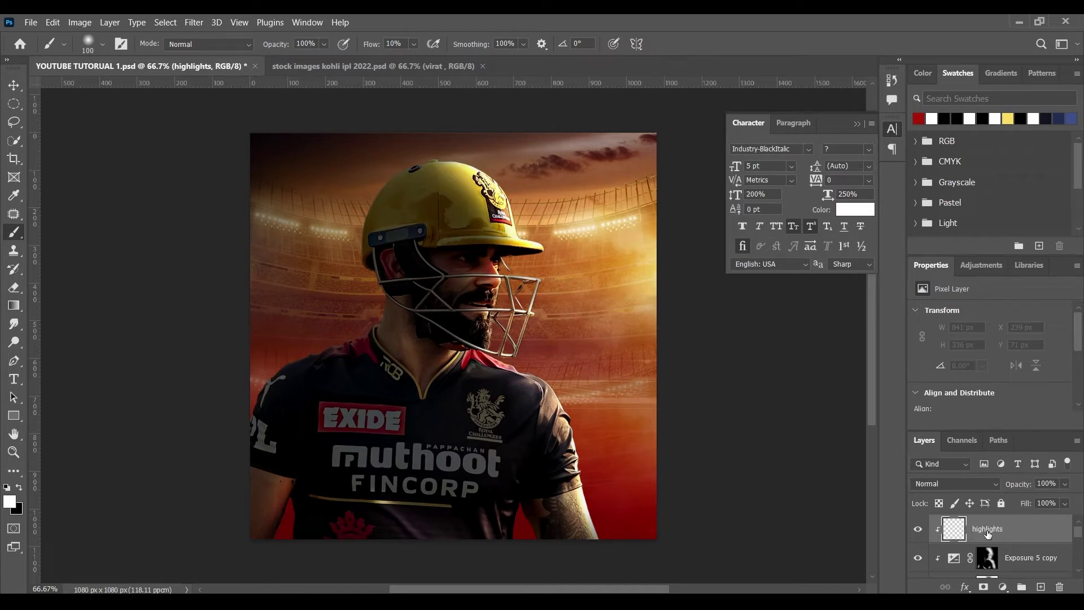
pyautogui.click(980, 484)
pyautogui.click(985, 412)
# Keep white as the painting colour and set brush flow to about 13%
pyautogui.click(15, 506)
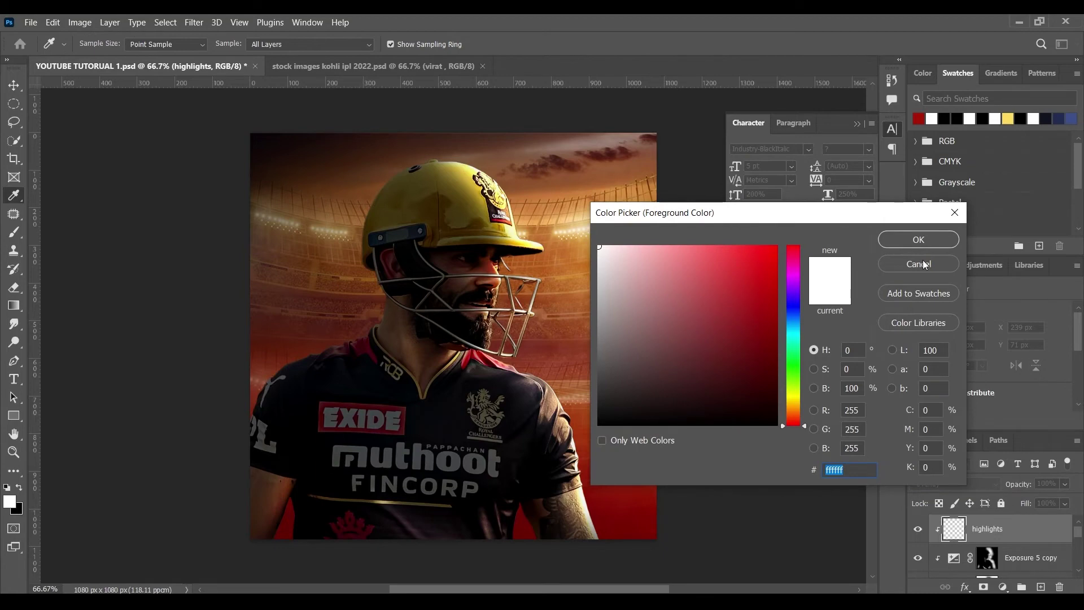
pyautogui.click(921, 264)
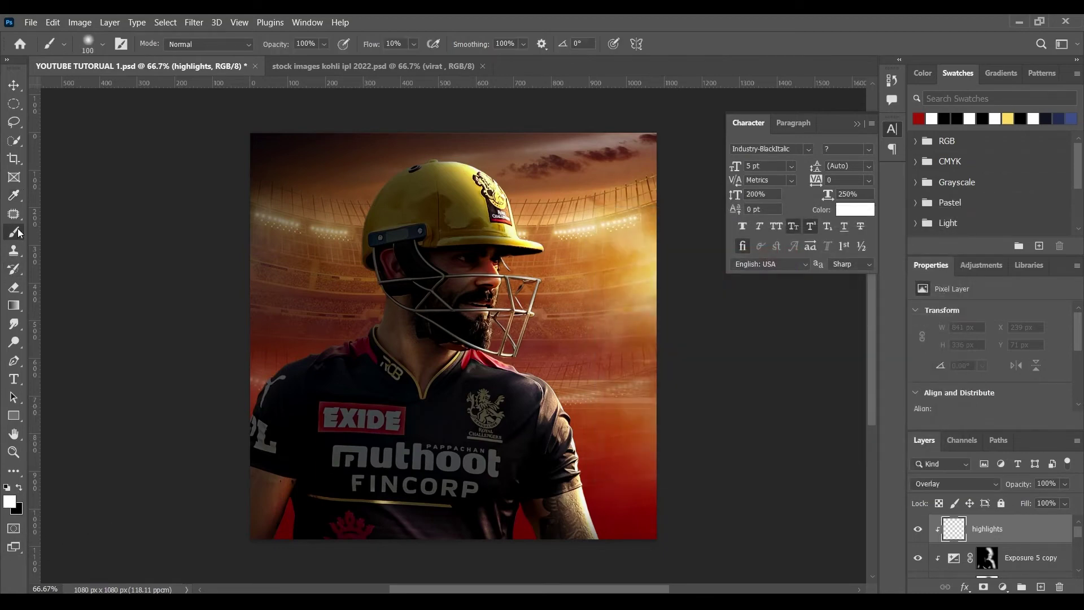
pyautogui.click(414, 44)
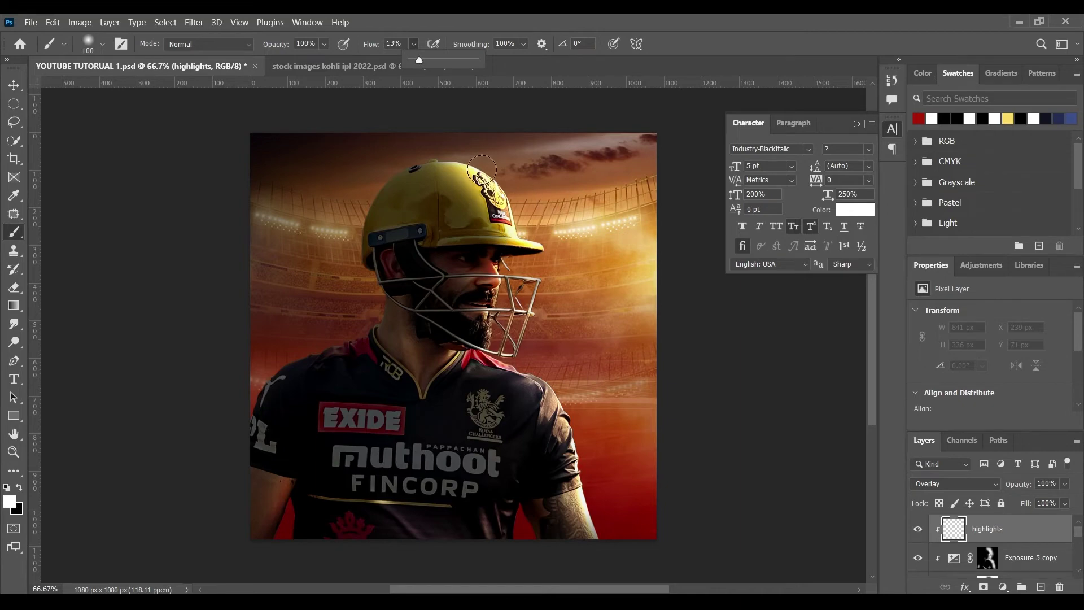
pyautogui.moveTo(481, 173); pyautogui.dragTo(502, 173)
# Paint white highlights on the helmet, cheek, forehead, body and lower left
pyautogui.moveTo(551, 255); pyautogui.dragTo(528, 280)
pyautogui.press('[')
pyautogui.press('[')
pyautogui.press('[')
pyautogui.moveTo(482, 284); pyautogui.dragTo(499, 302)
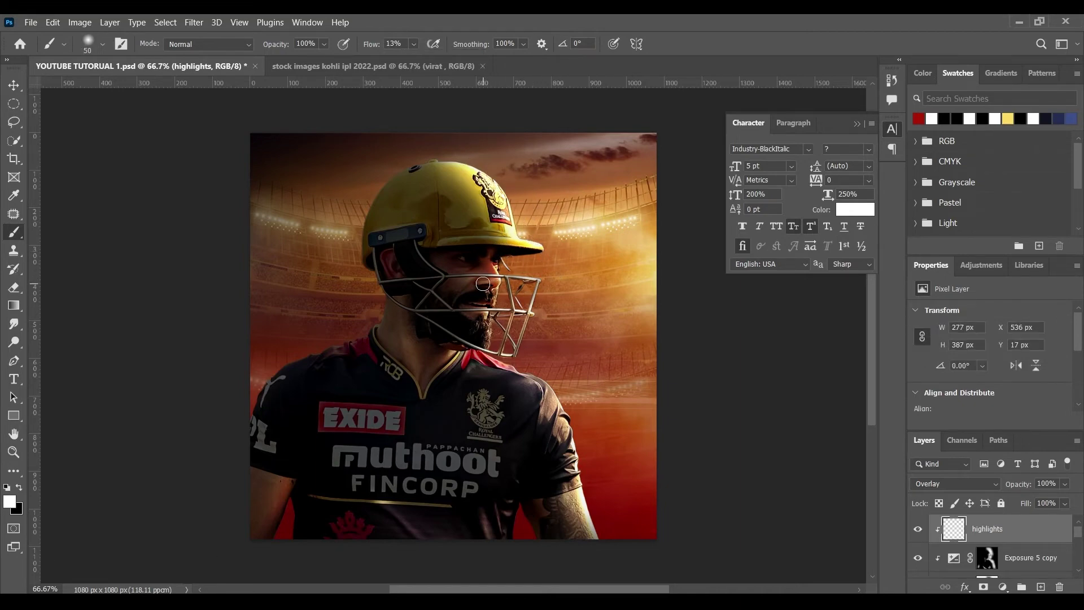
pyautogui.press(']')
pyautogui.press(']')
pyautogui.moveTo(488, 312); pyautogui.dragTo(621, 497)
pyautogui.press('[')
pyautogui.press('[')
pyautogui.press('[')
pyautogui.moveTo(273, 528); pyautogui.dragTo(432, 459)
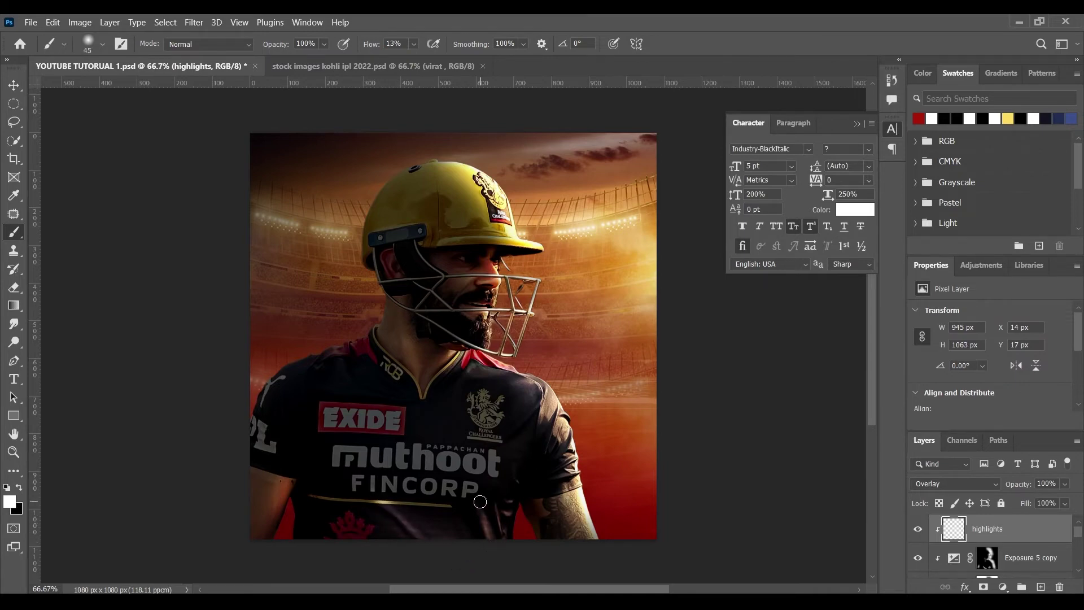
pyautogui.press(']')
pyautogui.press(']')
pyautogui.press(']')
pyautogui.press(']')
pyautogui.moveTo(278, 499); pyautogui.dragTo(167, 525)
pyautogui.press('[')
pyautogui.press('[')
pyautogui.moveTo(484, 278); pyautogui.dragTo(466, 232)
pyautogui.press(']')
pyautogui.press(']')
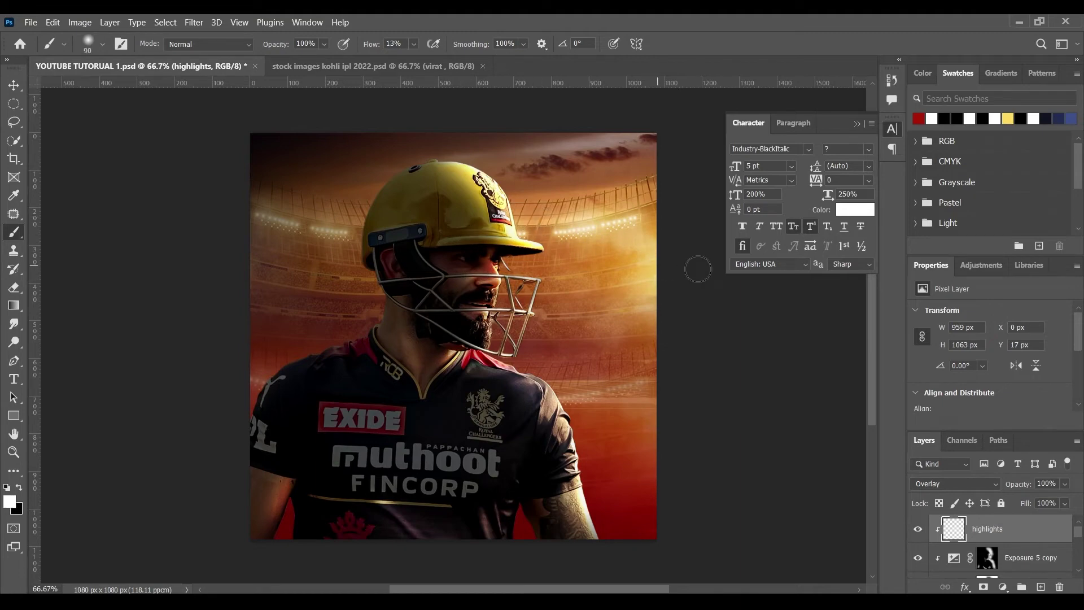
# Switch the brush to black, compare with and without highlights, and add a new layer
pyautogui.scroll(-2, 133, 521)
pyautogui.press('x')
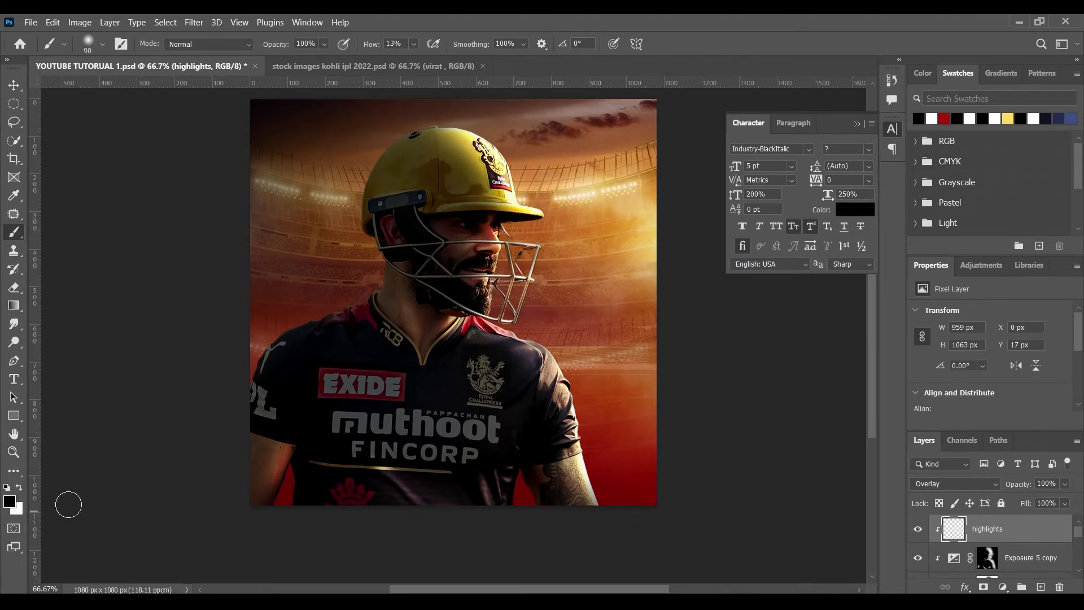
pyautogui.scroll(2, 273, 443)
pyautogui.press(']')
pyautogui.press(']')
pyautogui.press(']')
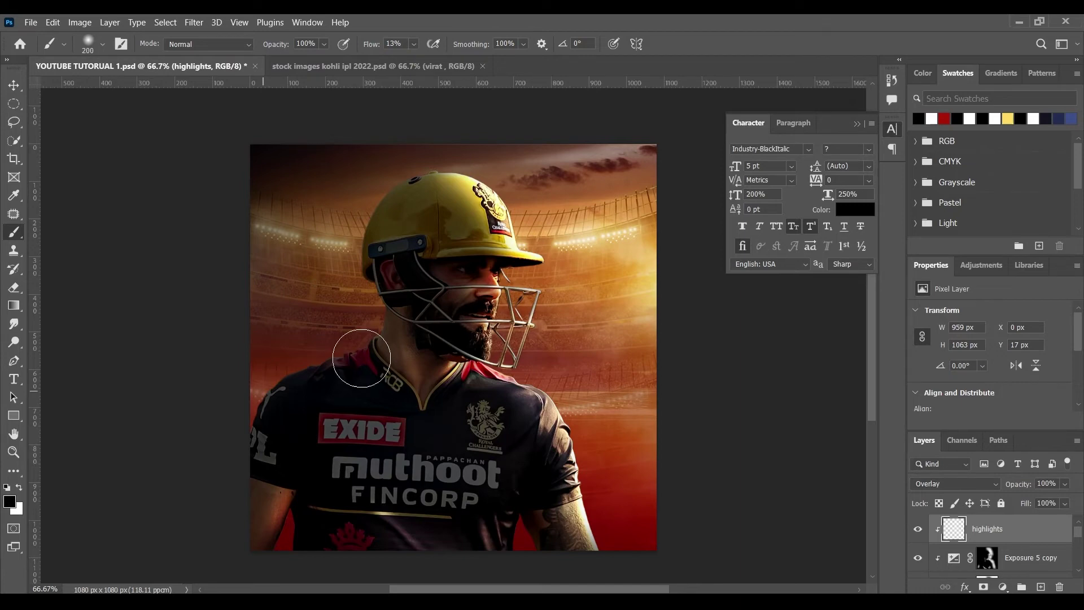
pyautogui.press(']')
pyautogui.press(']')
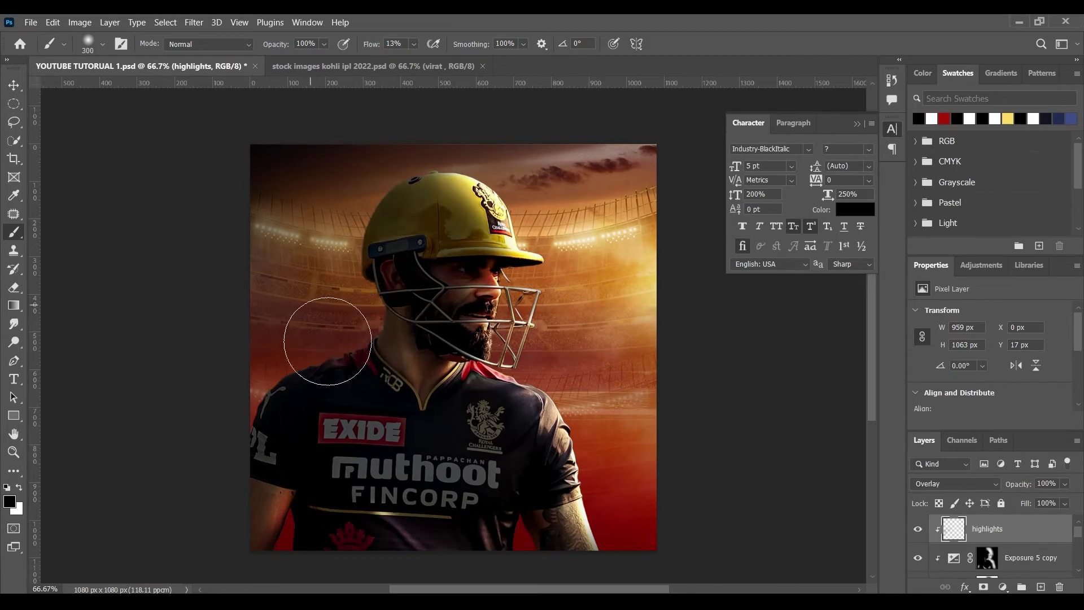
pyautogui.press('[')
pyautogui.press('[')
pyautogui.press('[')
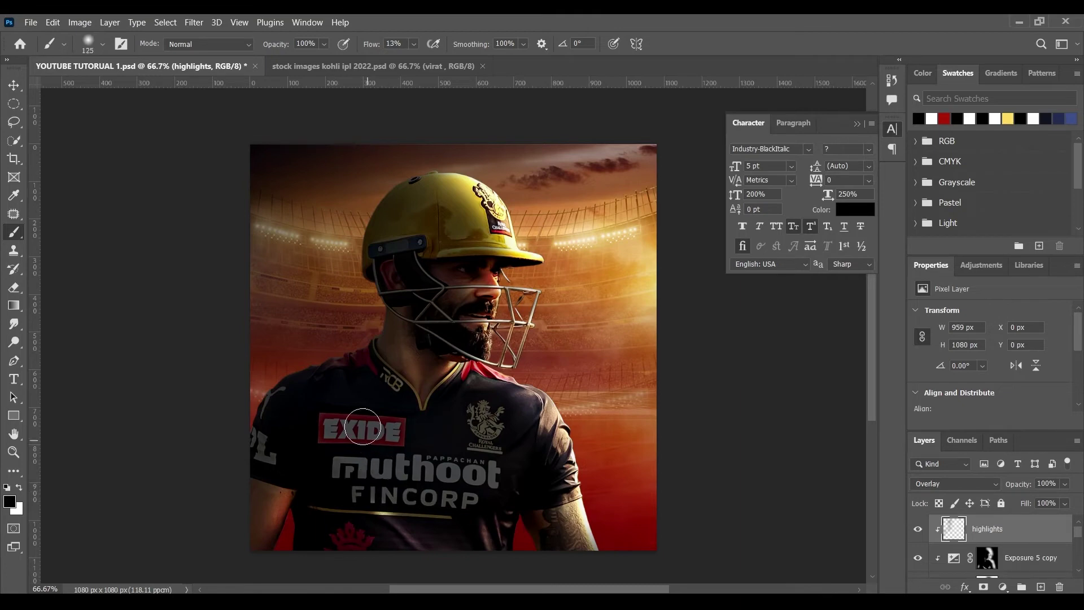
pyautogui.press('[')
pyautogui.press('[')
pyautogui.press('[')
pyautogui.press(']')
pyautogui.press(']')
pyautogui.press(']')
pyautogui.press(']')
pyautogui.press(']')
pyautogui.click(918, 529)
pyautogui.click(918, 529)
pyautogui.click(1041, 587)
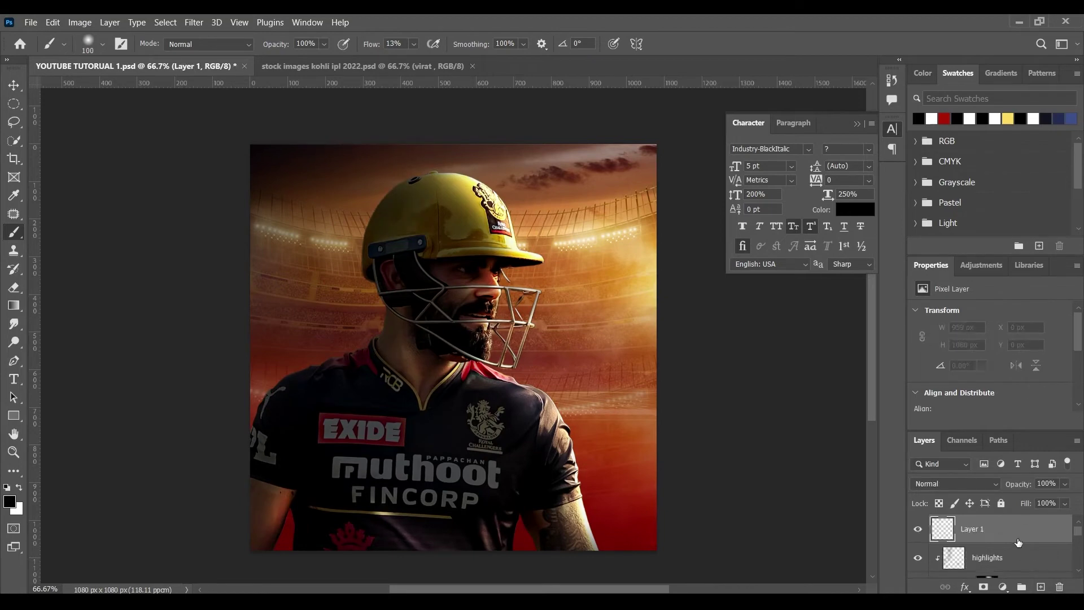
# Clip the new layer, rename it 'red' and set its blend mode to Screen
pyautogui.rightClick(1020, 533)
pyautogui.click(948, 289)
pyautogui.doubleClick(983, 529)
pyautogui.write('red')
pyautogui.press('Return')
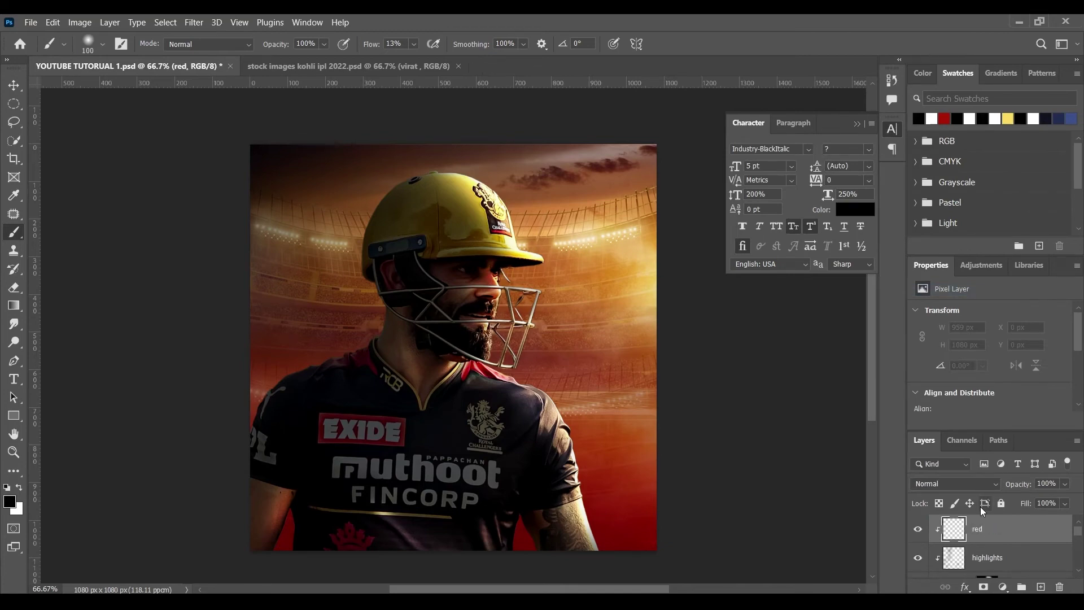
pyautogui.click(944, 483)
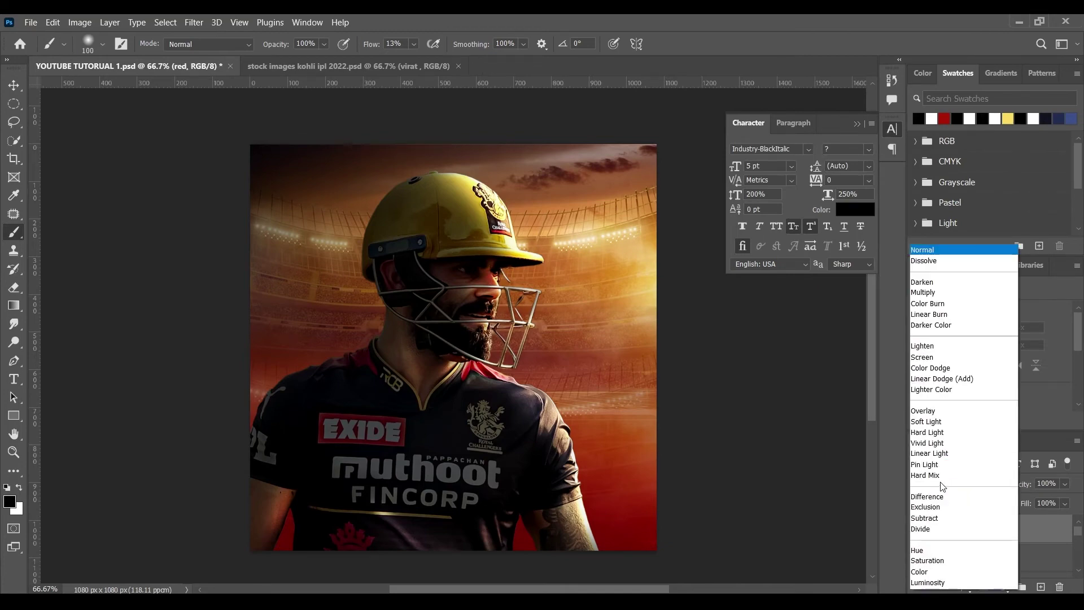
pyautogui.click(923, 356)
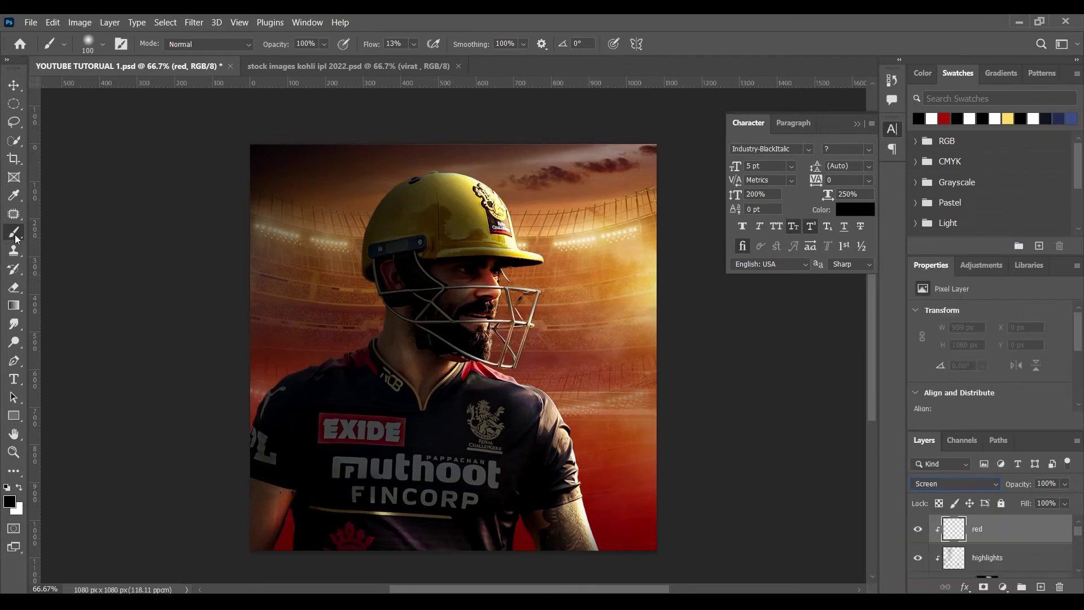
# Choose red as the painting colour and paint a red glow along the jersey
pyautogui.click(10, 503)
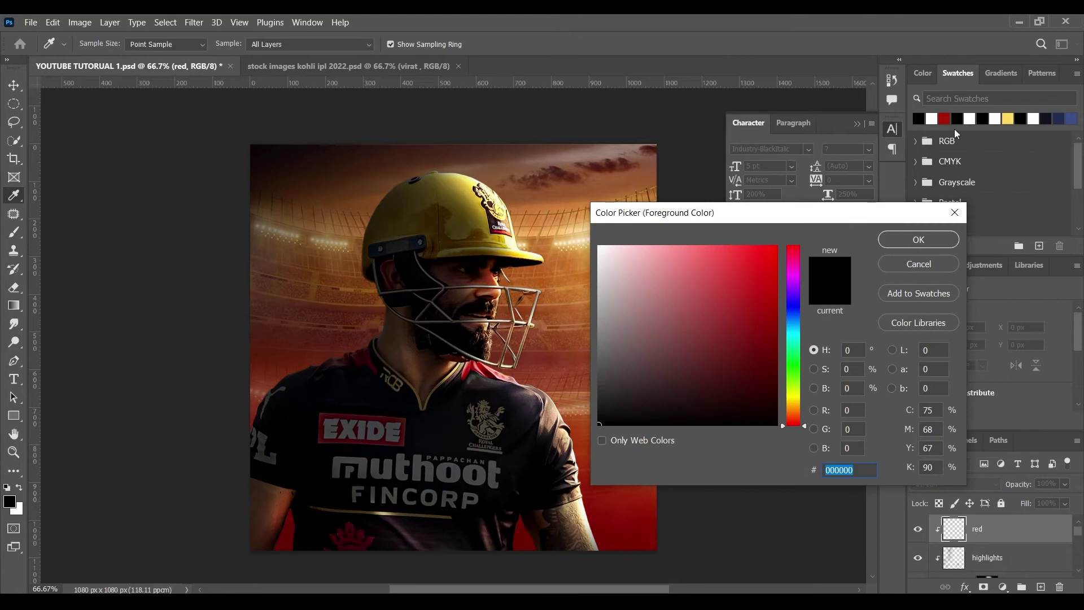
pyautogui.click(944, 119)
pyautogui.click(917, 240)
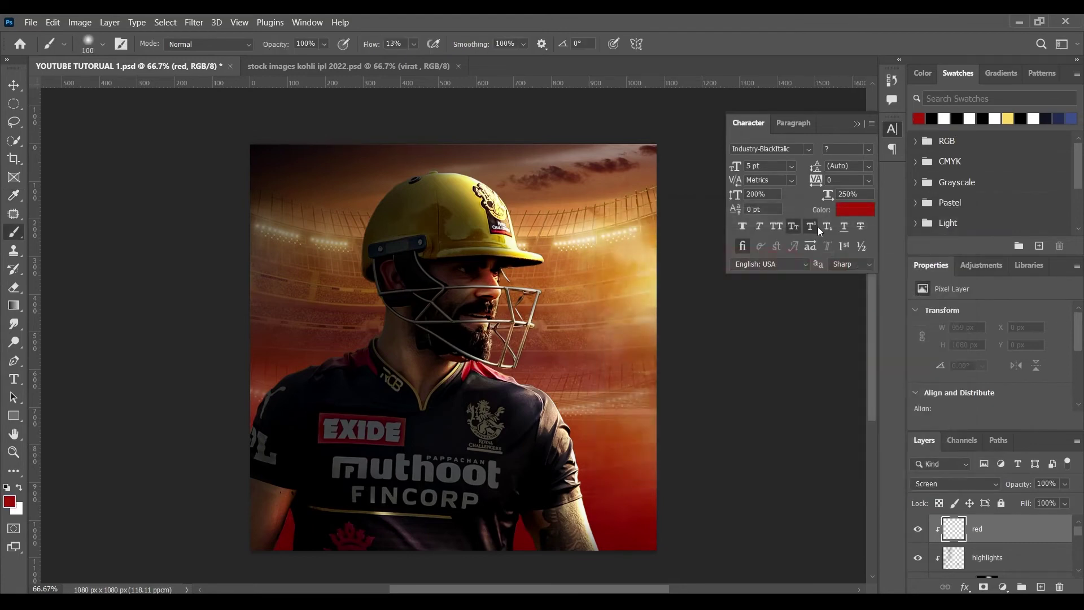
pyautogui.press('[')
pyautogui.press('[')
pyautogui.press('[')
pyautogui.moveTo(404, 541); pyautogui.dragTo(420, 529)
pyautogui.hotkey('ctrl', '+')
pyautogui.press('[')
pyautogui.press('[')
pyautogui.press('[')
pyautogui.moveTo(399, 448); pyautogui.dragTo(378, 443)
pyautogui.moveTo(342, 398); pyautogui.dragTo(369, 444)
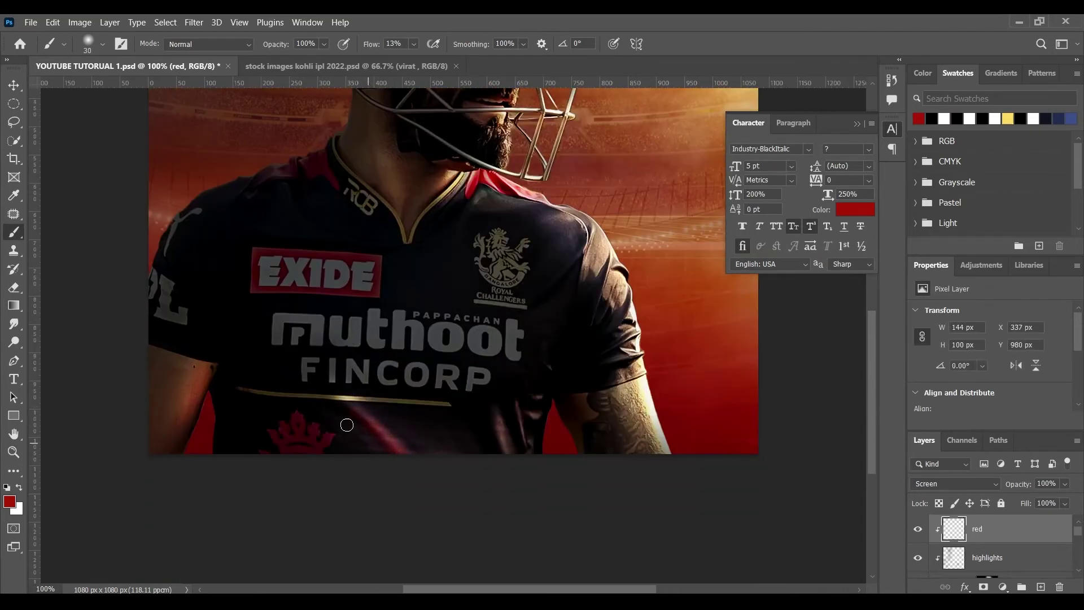
# Erase excess glow on the jersey and paint red rim light on both arms
pyautogui.press('e')
pyautogui.press('[')
pyautogui.press('[')
pyautogui.press('[')
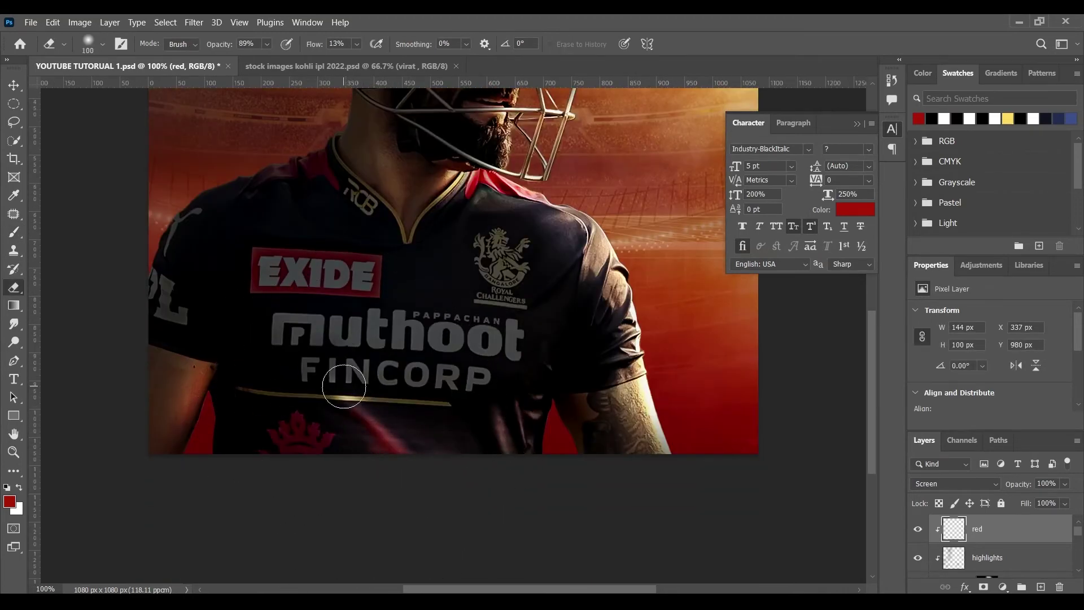
pyautogui.moveTo(356, 428); pyautogui.dragTo(379, 416)
pyautogui.press('b')
pyautogui.press('[')
pyautogui.press('[')
pyautogui.press('[')
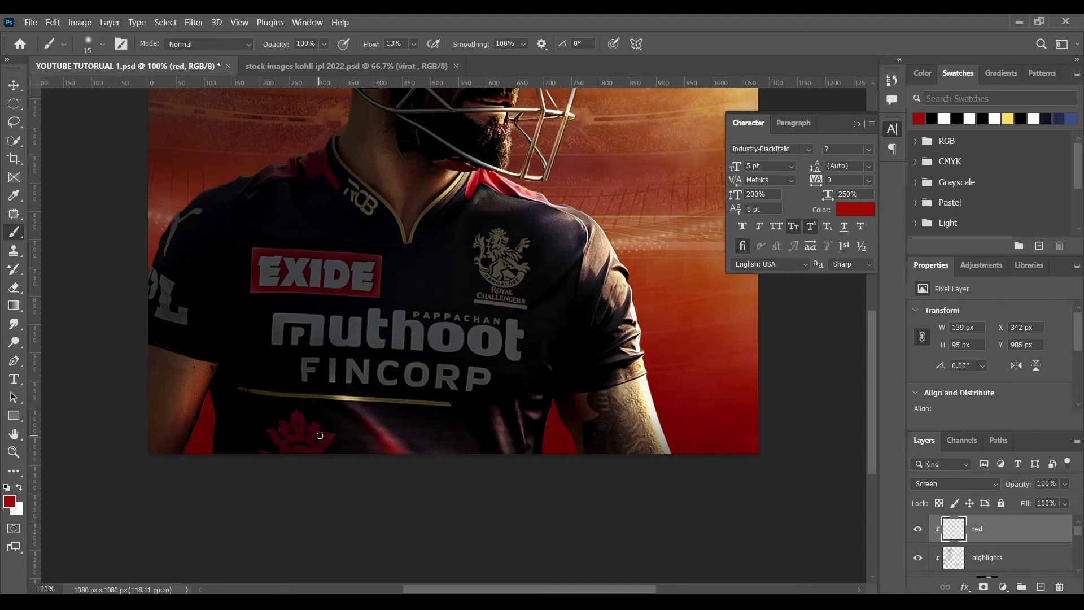
pyautogui.press(']')
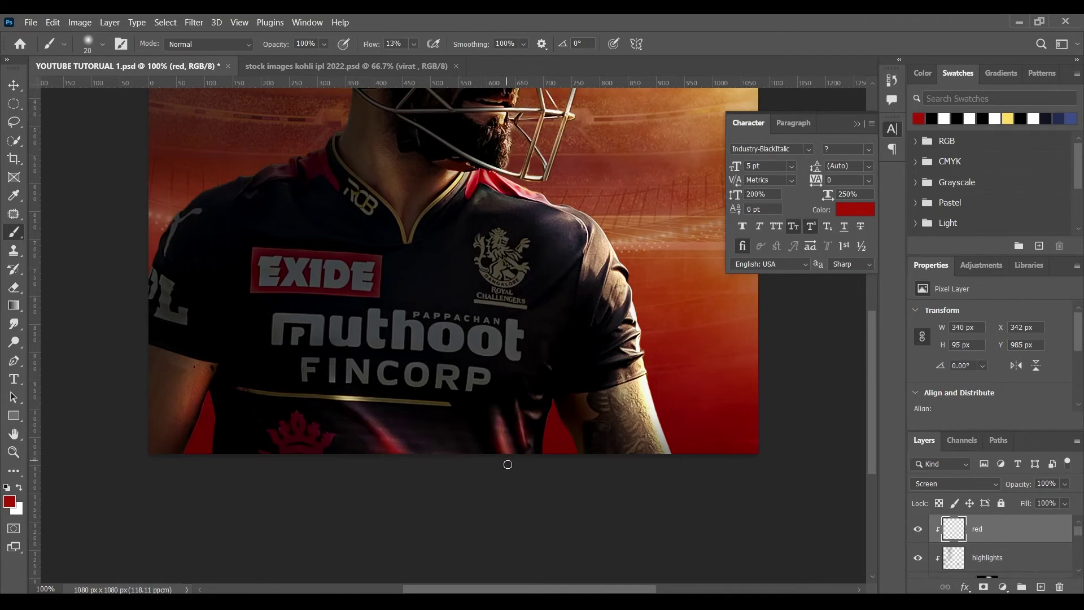
pyautogui.moveTo(576, 473); pyautogui.dragTo(566, 416)
pyautogui.press(']')
pyautogui.press(']')
pyautogui.press(']')
pyautogui.press(']')
pyautogui.moveTo(187, 382); pyautogui.dragTo(179, 481)
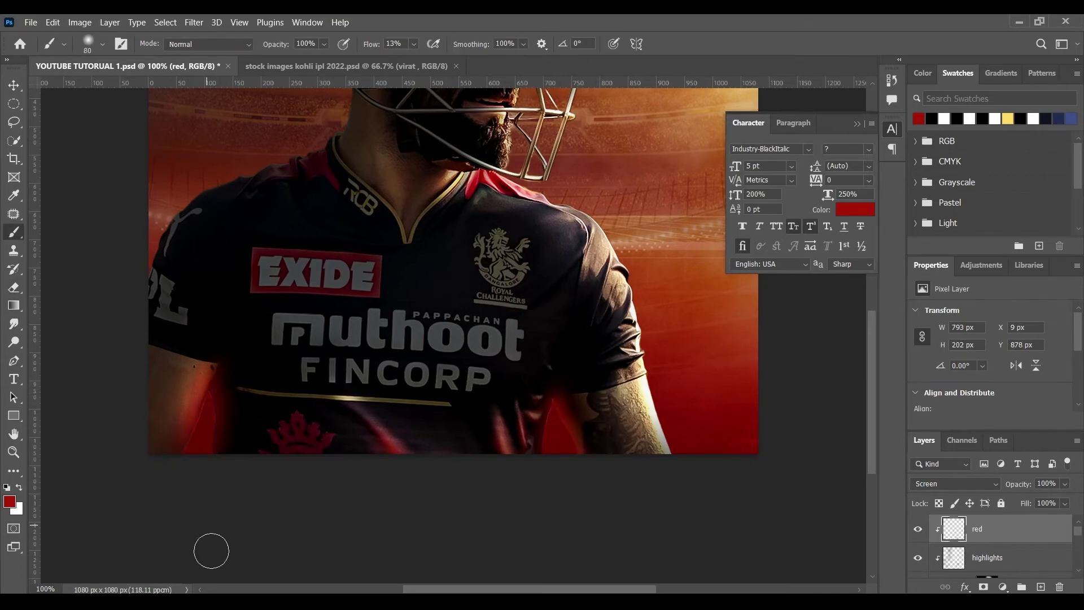
# Extend the red rim light up the body, tidy with the Eraser, compare, and add a layer
pyautogui.press('e')
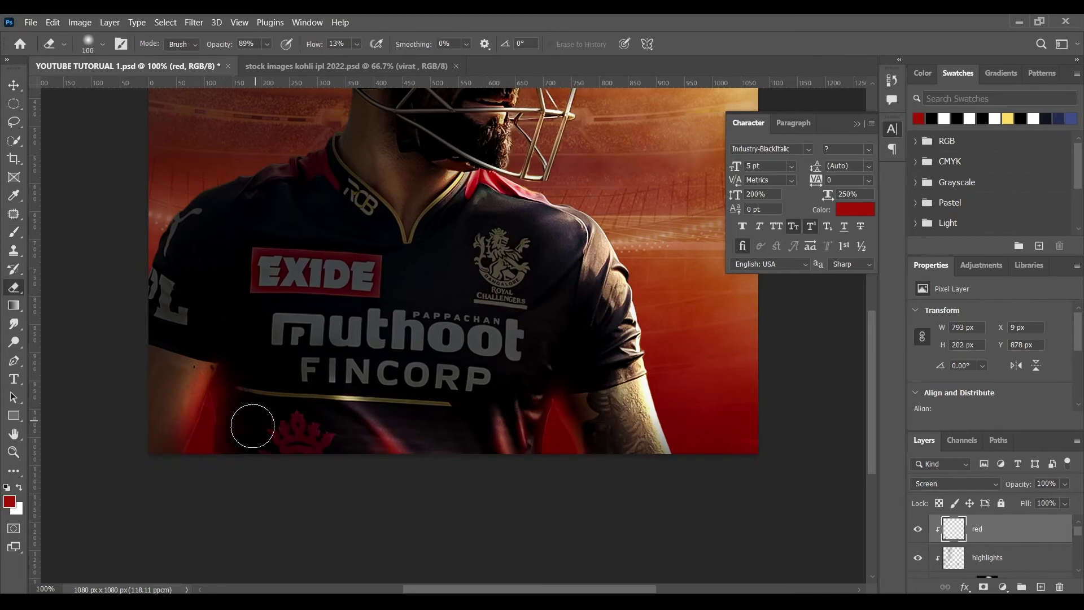
pyautogui.hotkey('ctrl', '-')
pyautogui.hotkey('ctrl', '-')
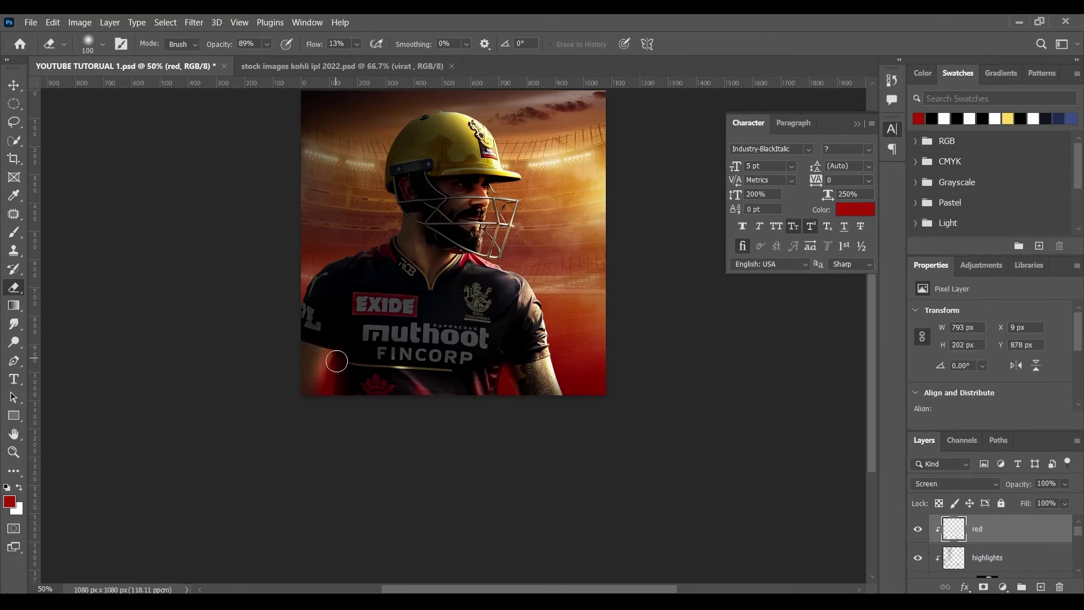
pyautogui.press('b')
pyautogui.moveTo(453, 244); pyautogui.dragTo(427, 282)
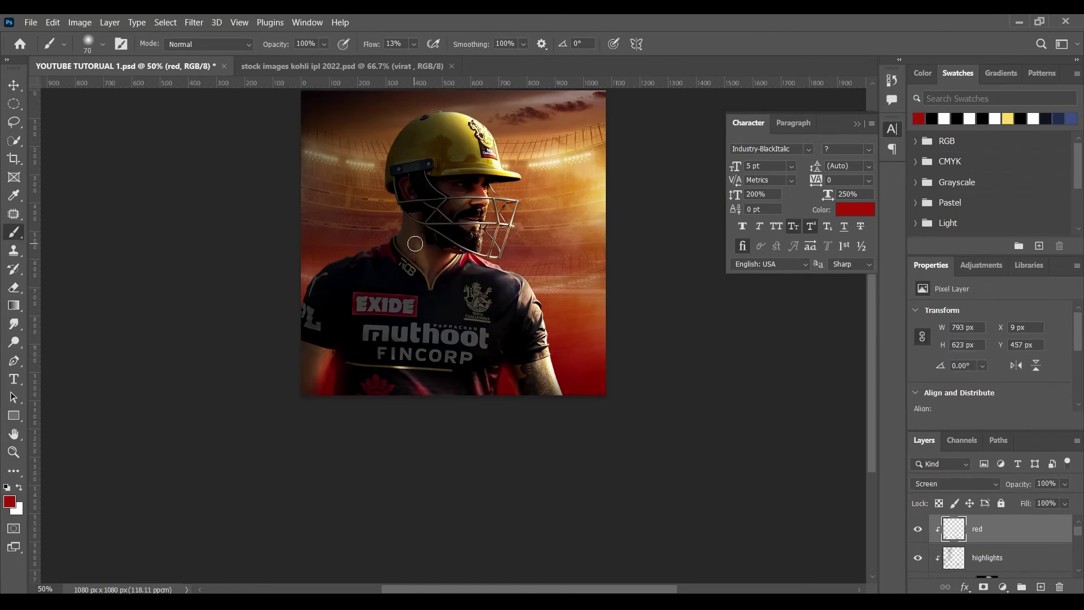
pyautogui.press('e')
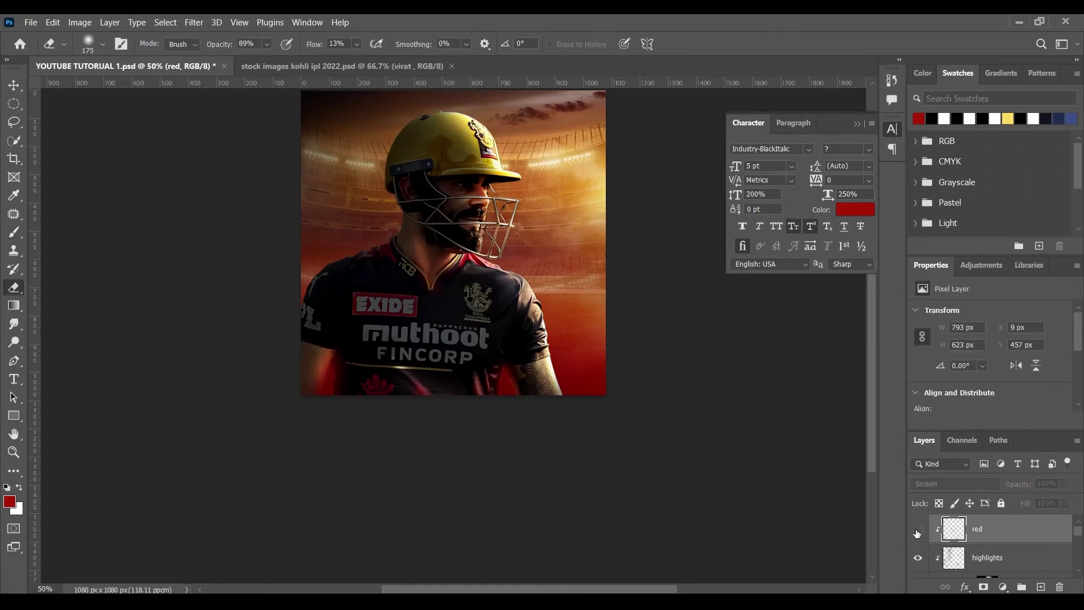
pyautogui.press('b')
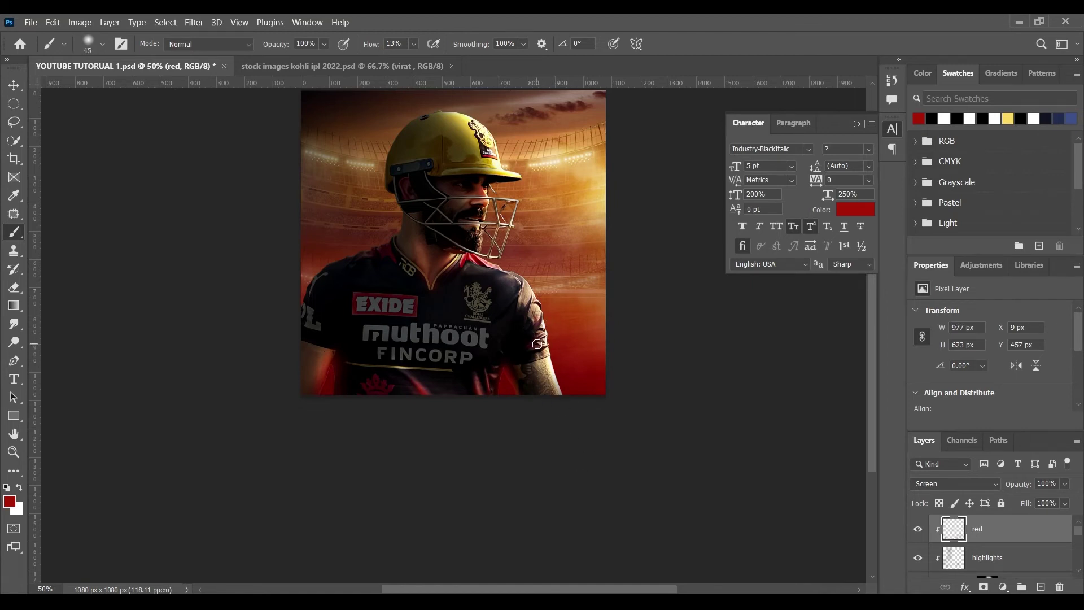
pyautogui.press('e')
pyautogui.press(']')
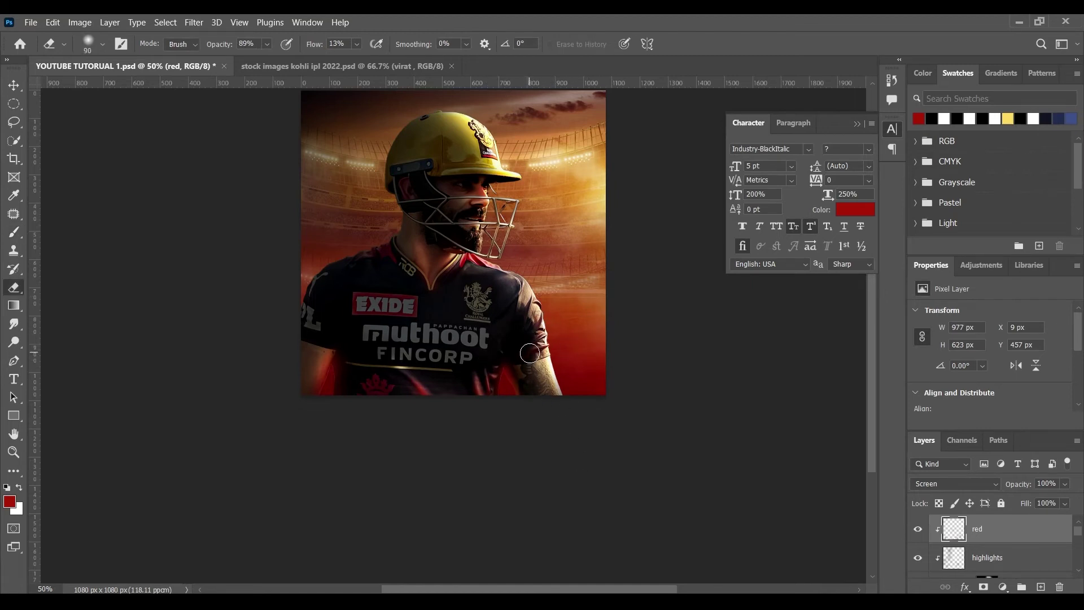
pyautogui.scroll(3, 507, 407)
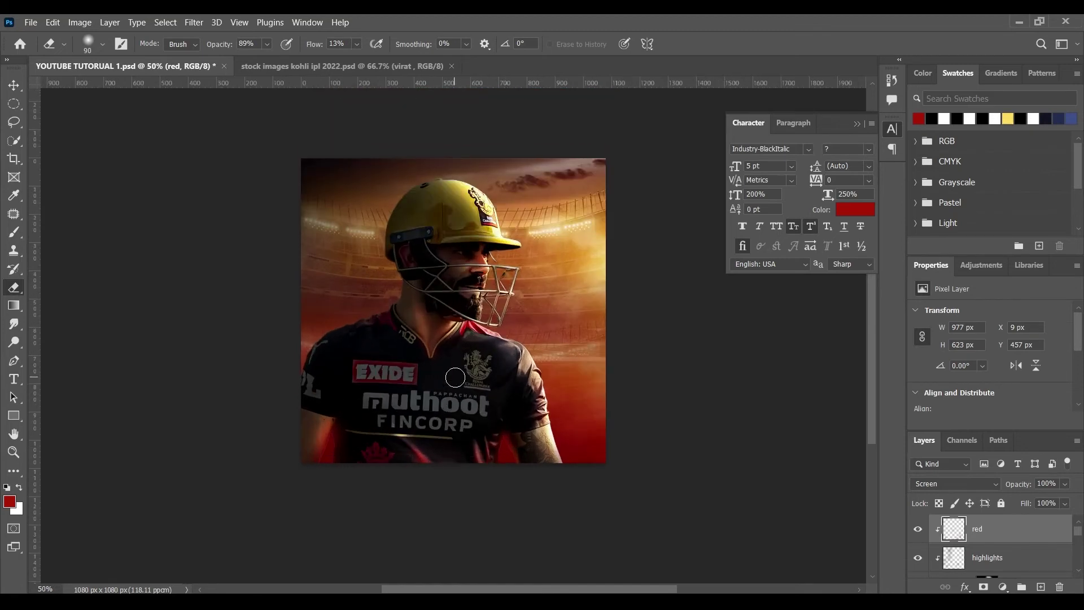
pyautogui.click(918, 529)
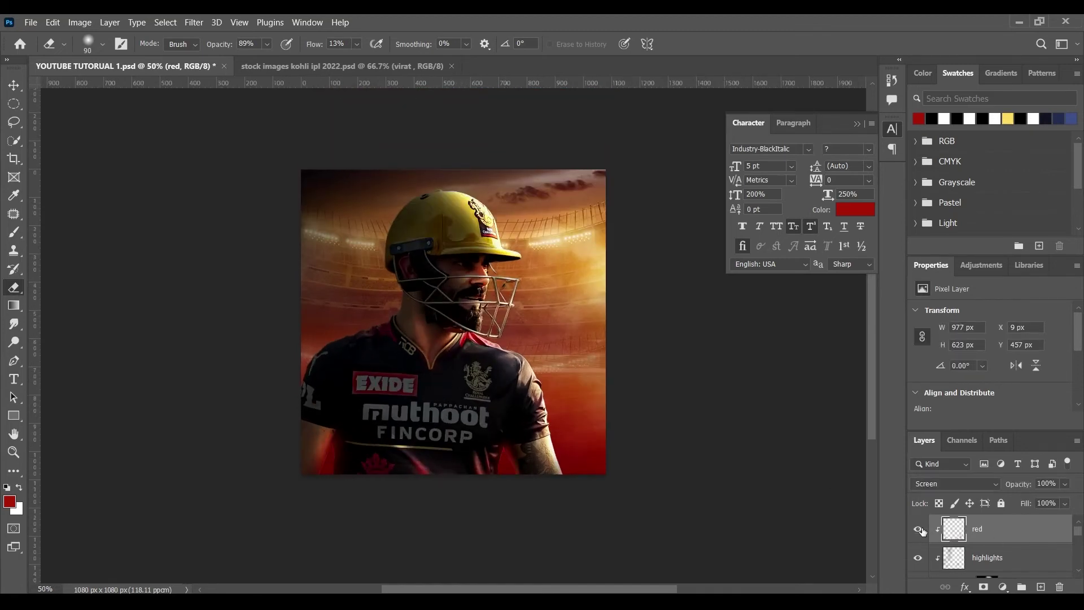
pyautogui.click(918, 529)
pyautogui.click(1040, 586)
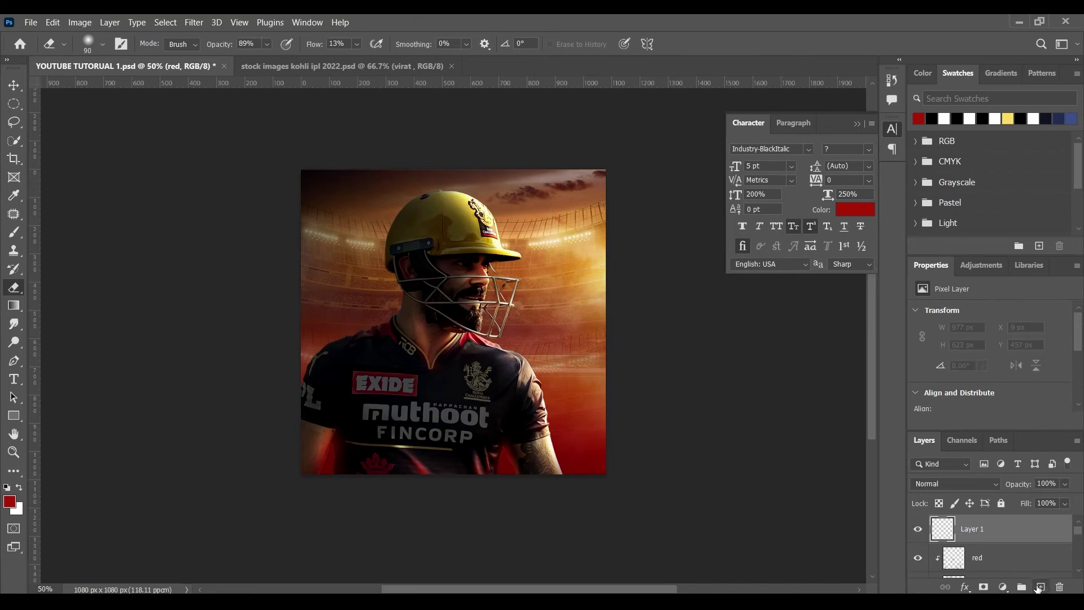
# Clip the new layer to the red layer and rename it 'dark'
pyautogui.rightClick(1007, 533)
pyautogui.click(943, 290)
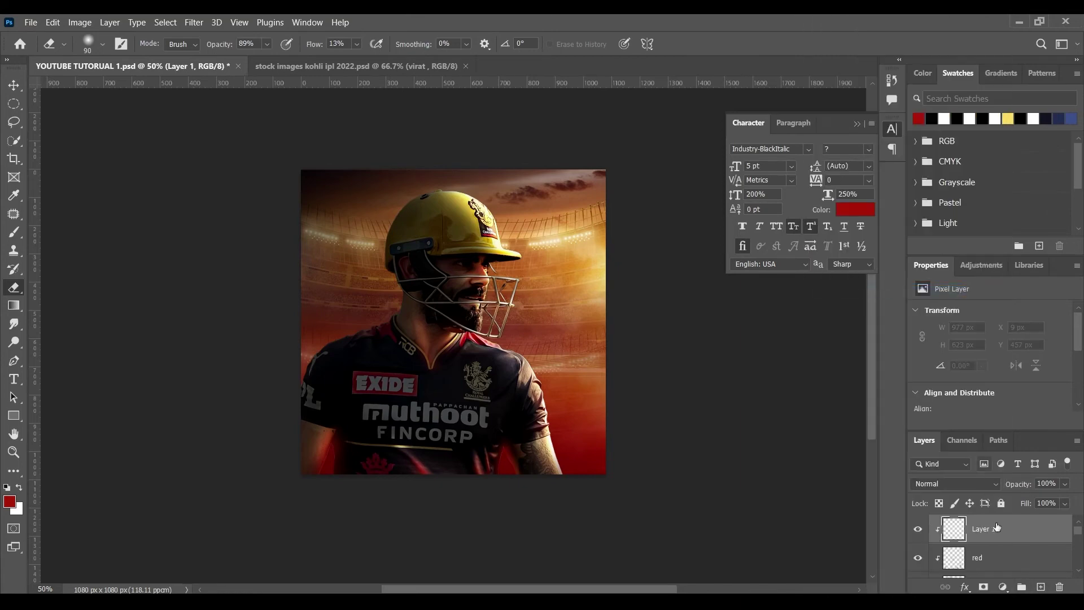
pyautogui.doubleClick(990, 529)
pyautogui.write('dark')
pyautogui.press('Return')
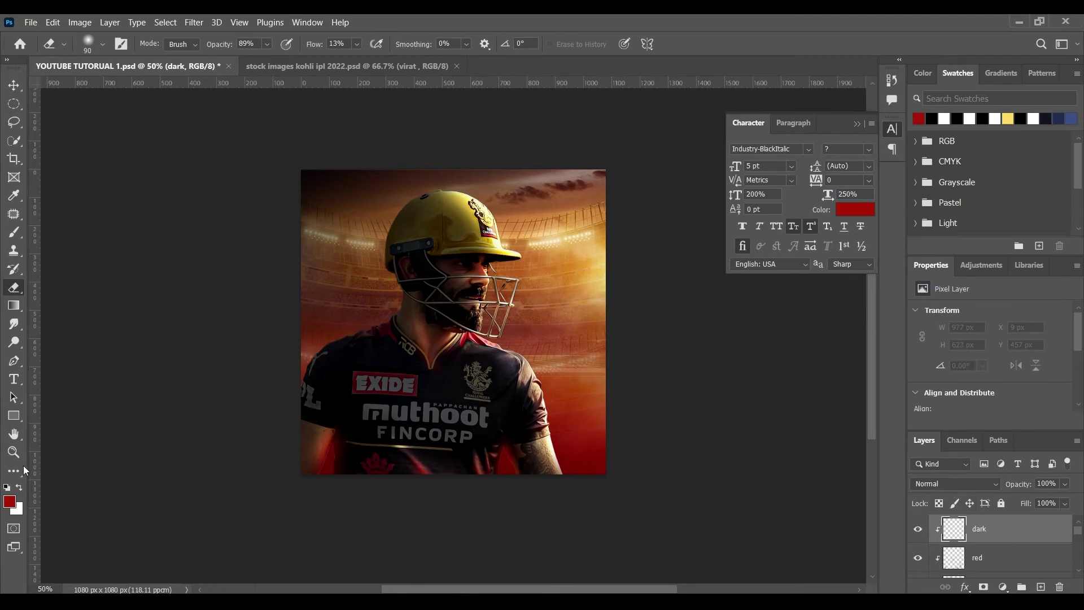
# Shade the player with a very large soft black brush and compare the result
pyautogui.click(13, 232)
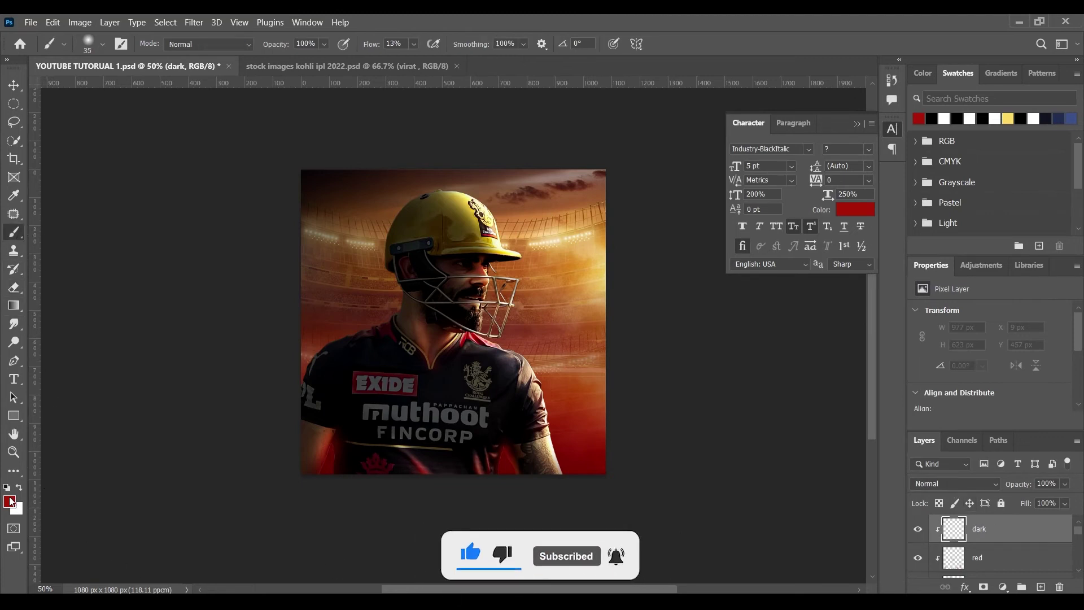
pyautogui.press('d')
pyautogui.press(']')
pyautogui.press(']')
pyautogui.press(']')
pyautogui.press(']')
pyautogui.press(']')
pyautogui.press(']')
pyautogui.press(']')
pyautogui.press(']')
pyautogui.press(']')
pyautogui.press(']')
pyautogui.press(']')
pyautogui.press(']')
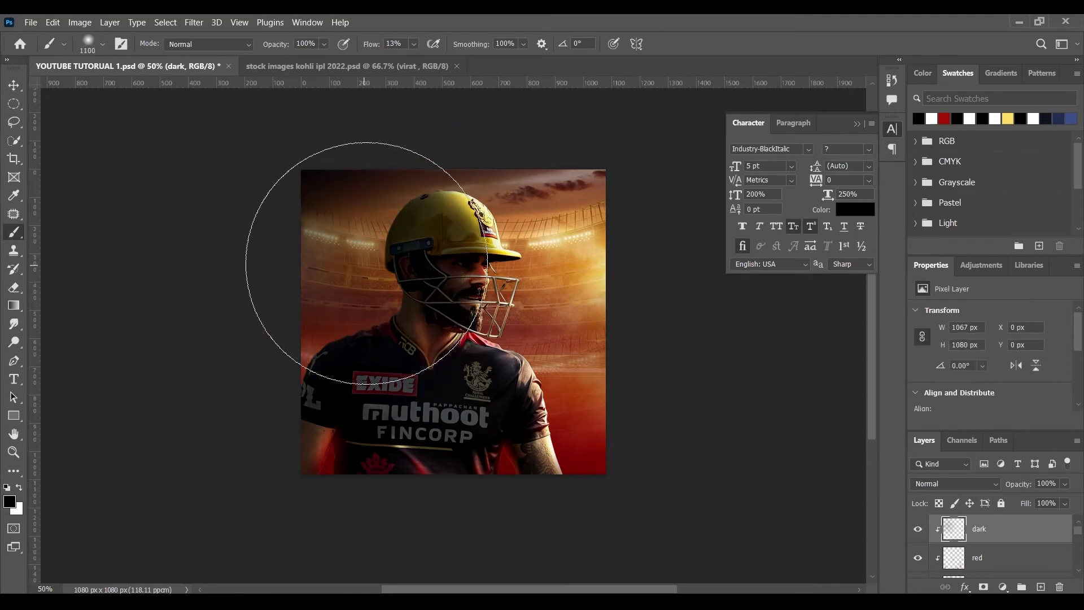
pyautogui.click(921, 529)
pyautogui.click(921, 530)
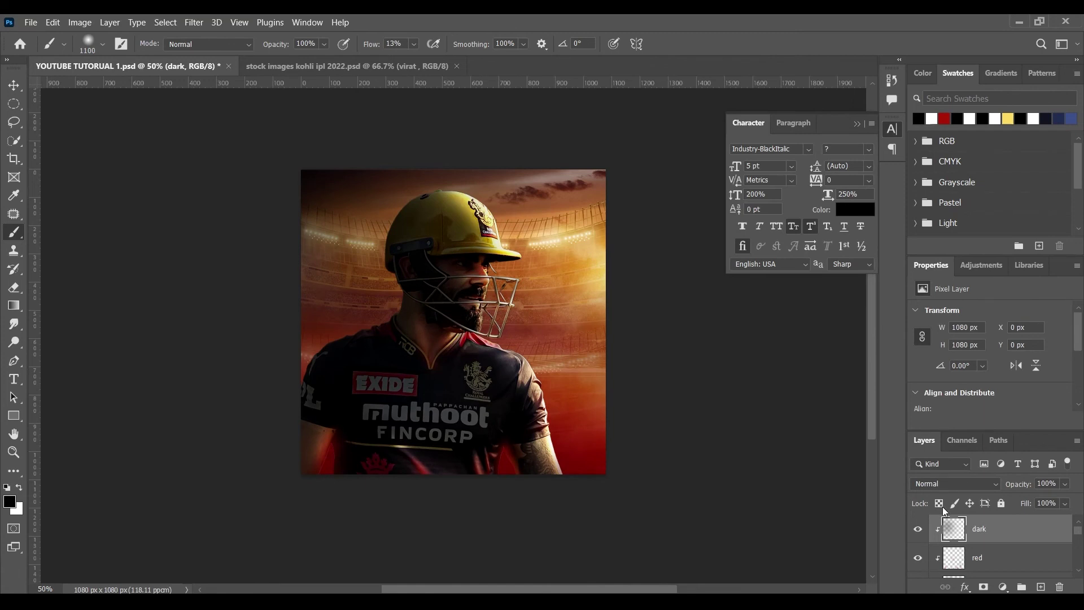
# Group the player layers and name the group 'virat'
pyautogui.scroll(-3, 1009, 529)
pyautogui.scroll(-2, 992, 556)
pyautogui.hotkey('ctrl', 'g')
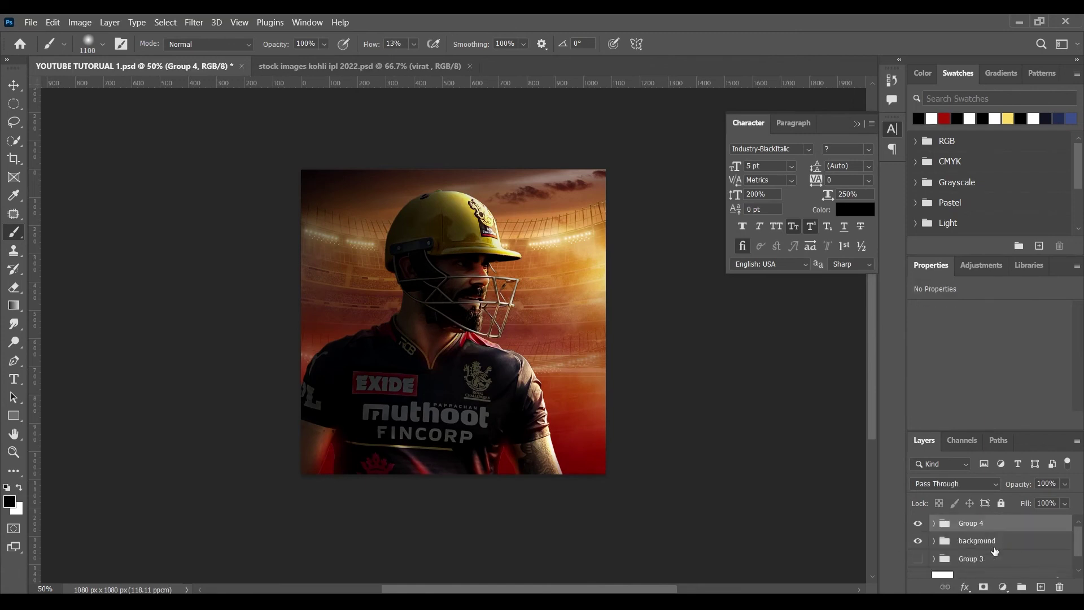
pyautogui.doubleClick(973, 524)
pyautogui.write('virat')
pyautogui.press('Return')
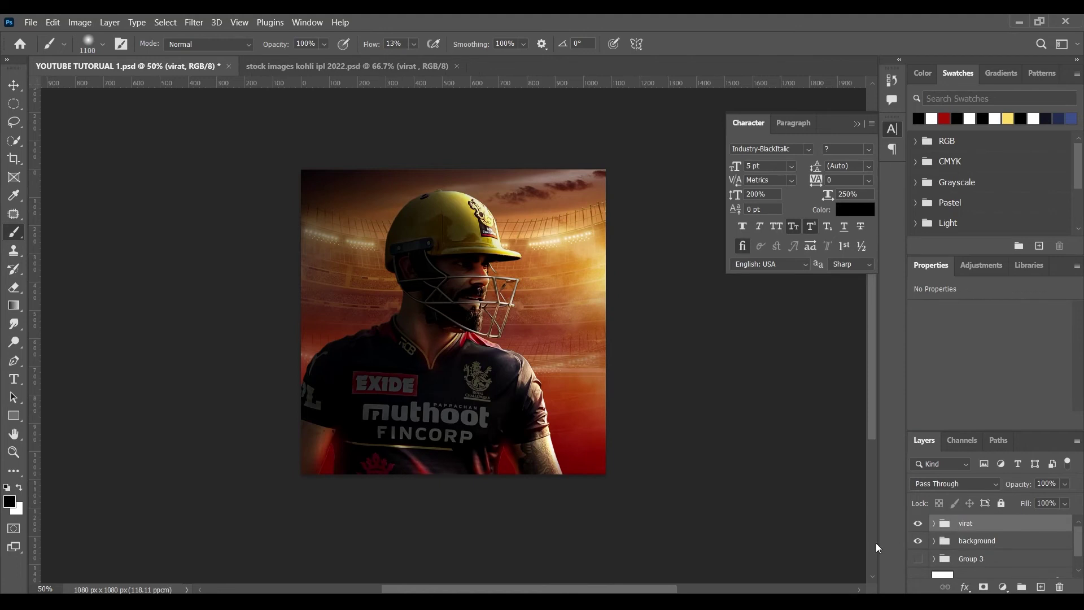
# Copy the fire 1 sparks layer from the stock images document into the poster, below the virat group
pyautogui.click(324, 70)
pyautogui.click(1022, 535)
pyautogui.moveTo(1026, 551); pyautogui.dragTo(436, 199)
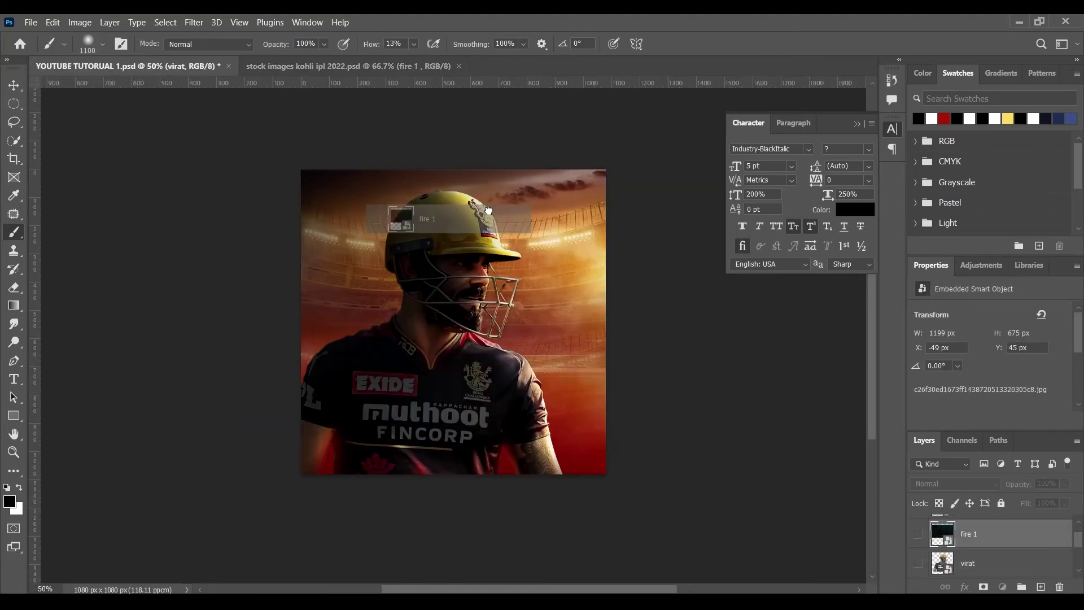
pyautogui.moveTo(436, 199); pyautogui.dragTo(524, 240)
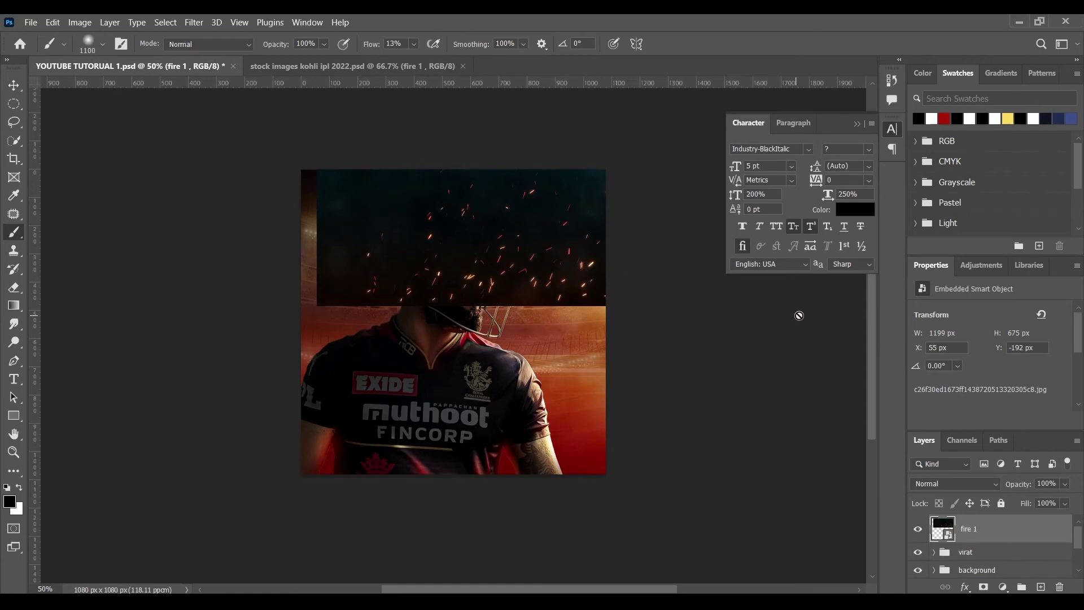
pyautogui.moveTo(1001, 537); pyautogui.dragTo(1000, 566)
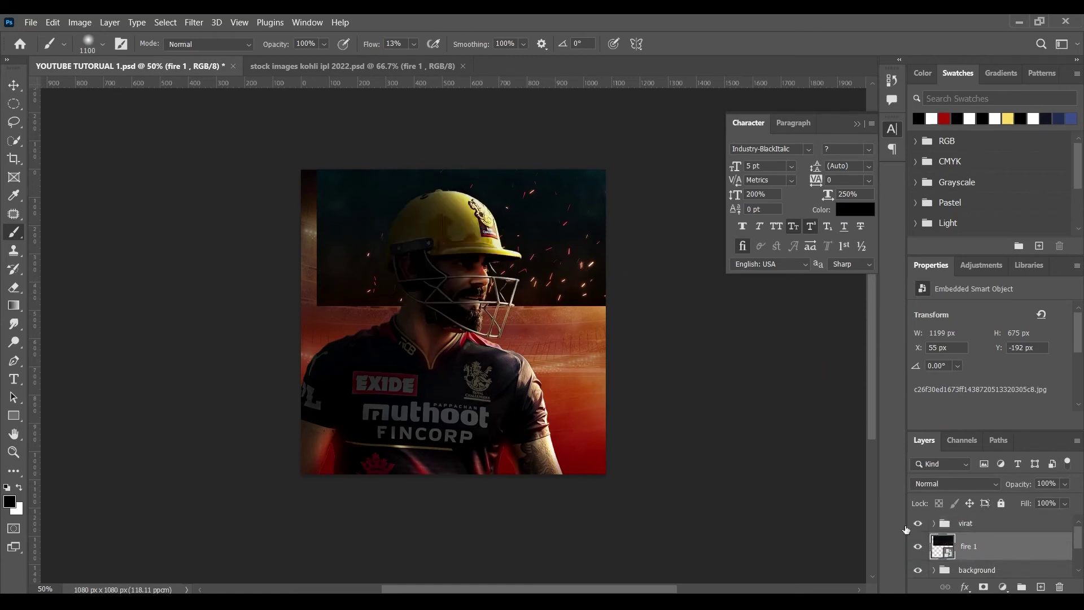
# Transform the fire 1 sparks down over the poster's lower half
pyautogui.hotkey('ctrl', 't')
pyautogui.moveTo(574, 262); pyautogui.dragTo(531, 431)
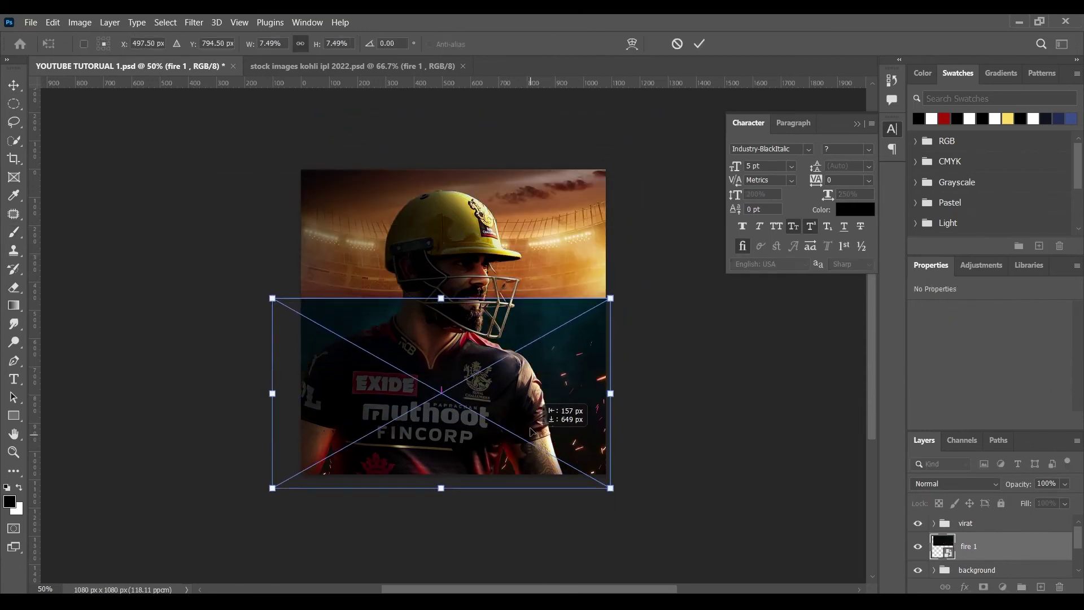
pyautogui.click(975, 485)
pyautogui.press('Escape')
pyautogui.press('Return')
# Set fire 1 to Soft Light blending and add a layer mask
pyautogui.press('b')
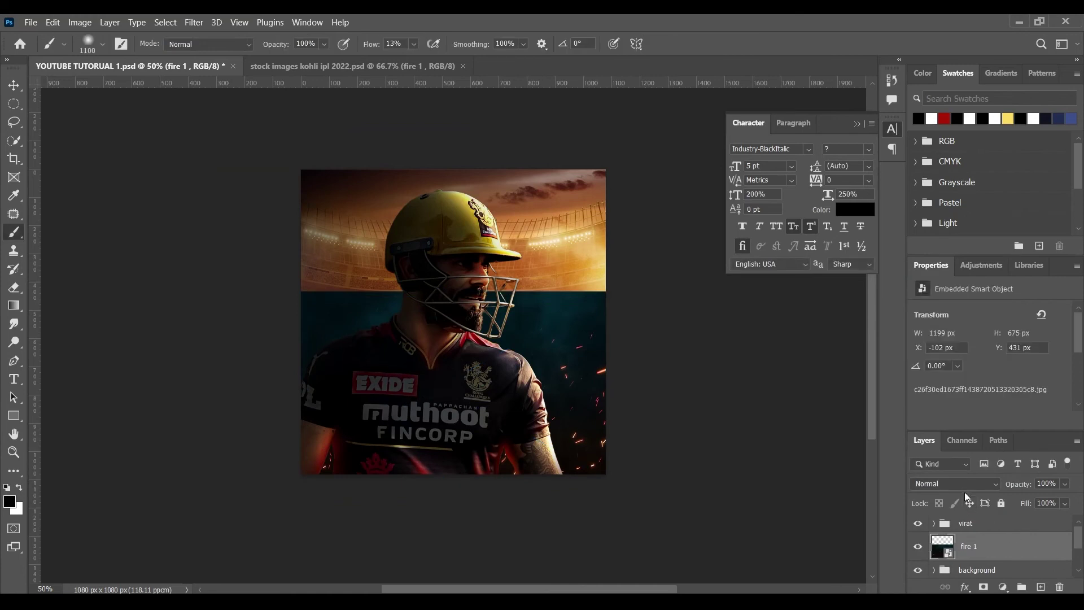
pyautogui.click(963, 486)
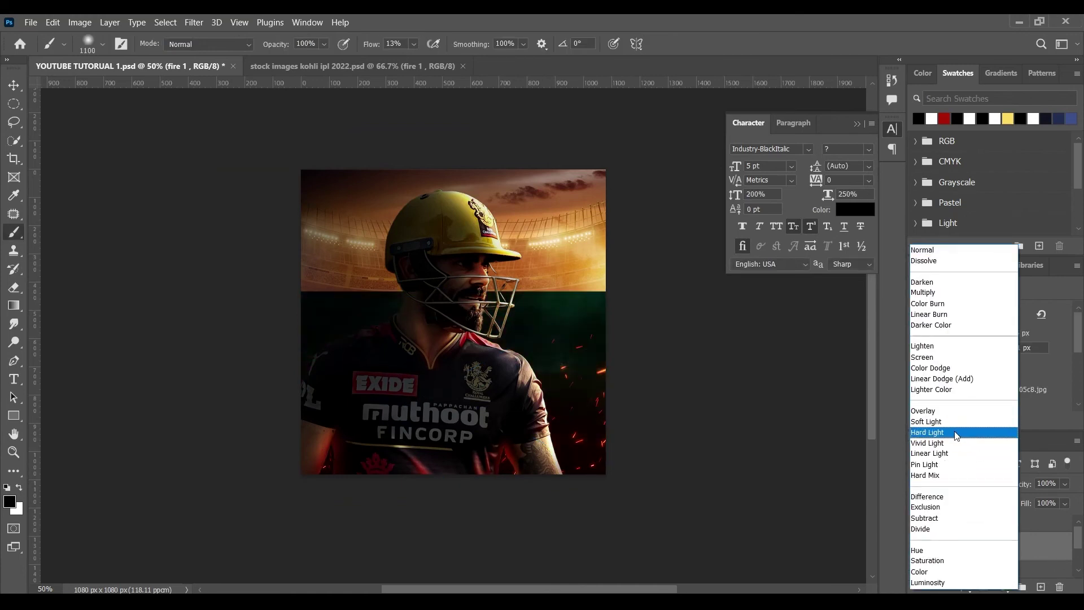
pyautogui.click(955, 422)
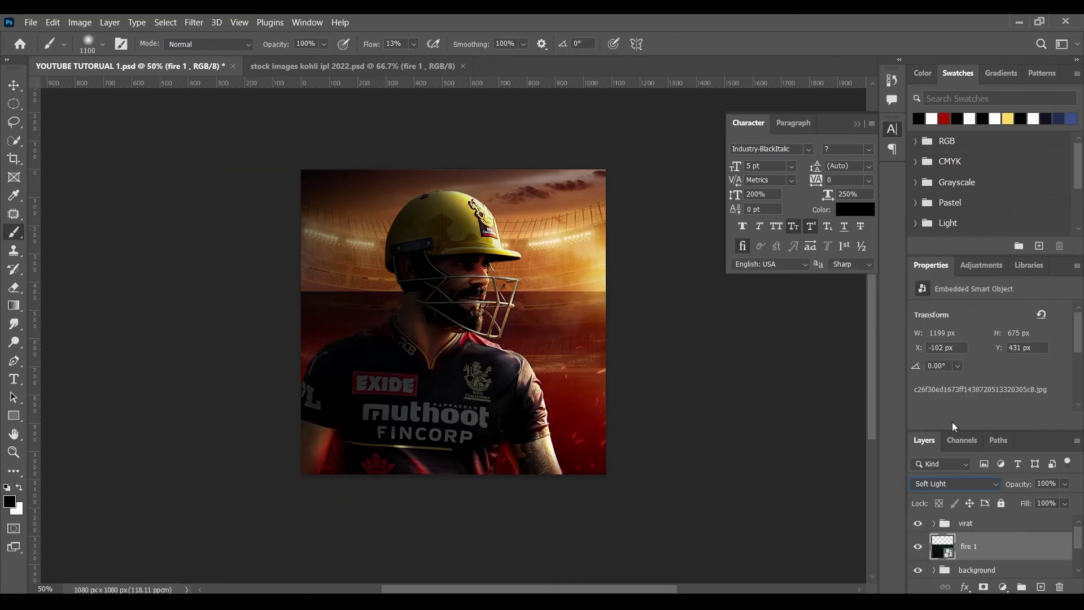
pyautogui.click(983, 587)
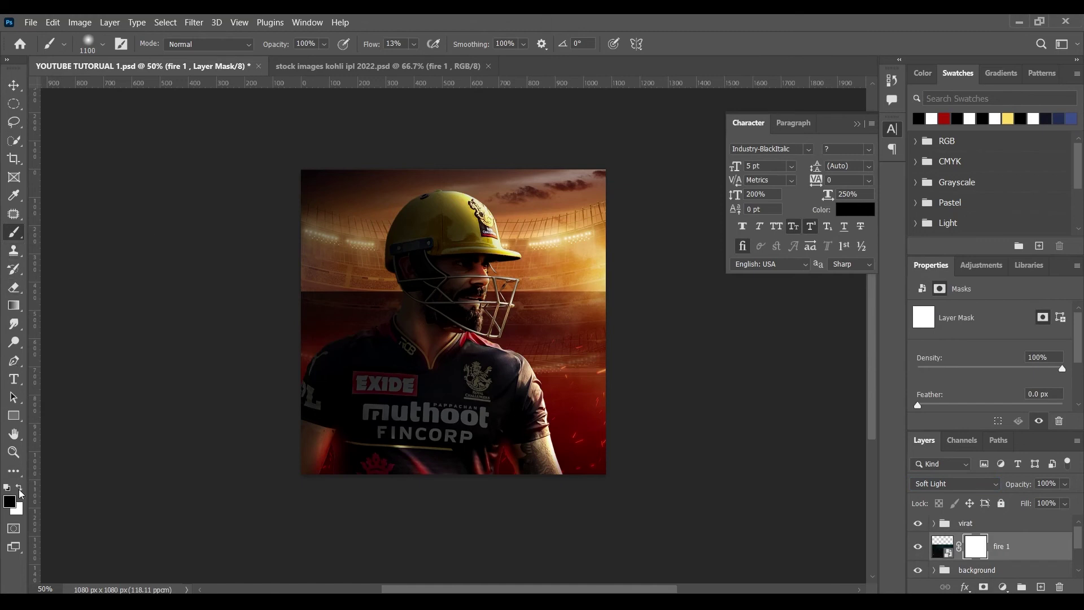
# Paint black on the fire 1 mask to hide the sparks' hard top edge
pyautogui.press('[')
pyautogui.press('[')
pyautogui.press('[')
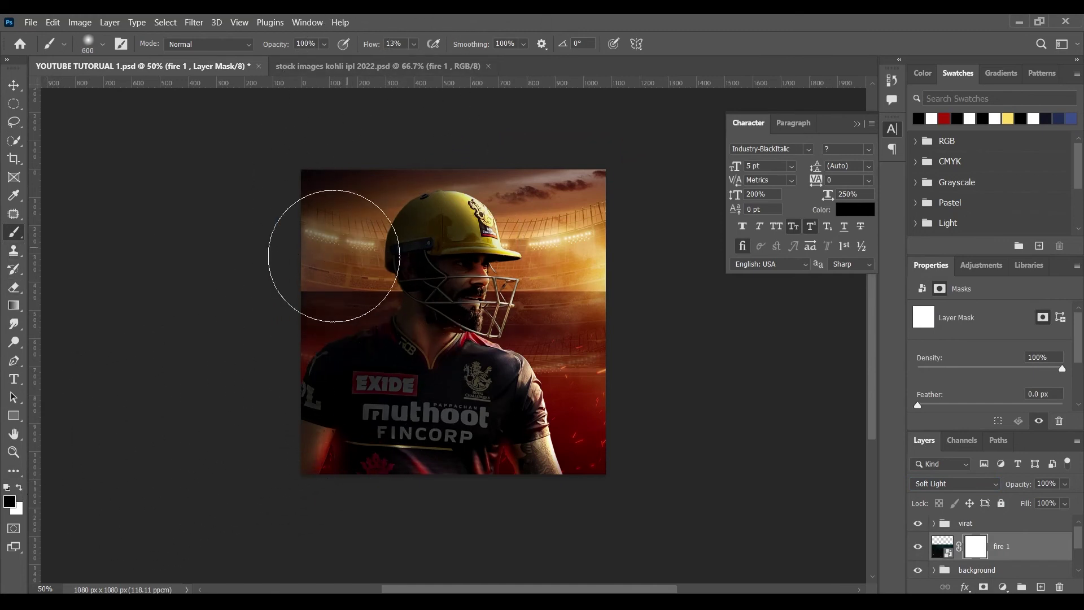
pyautogui.moveTo(465, 287); pyautogui.dragTo(370, 273)
pyautogui.press(']')
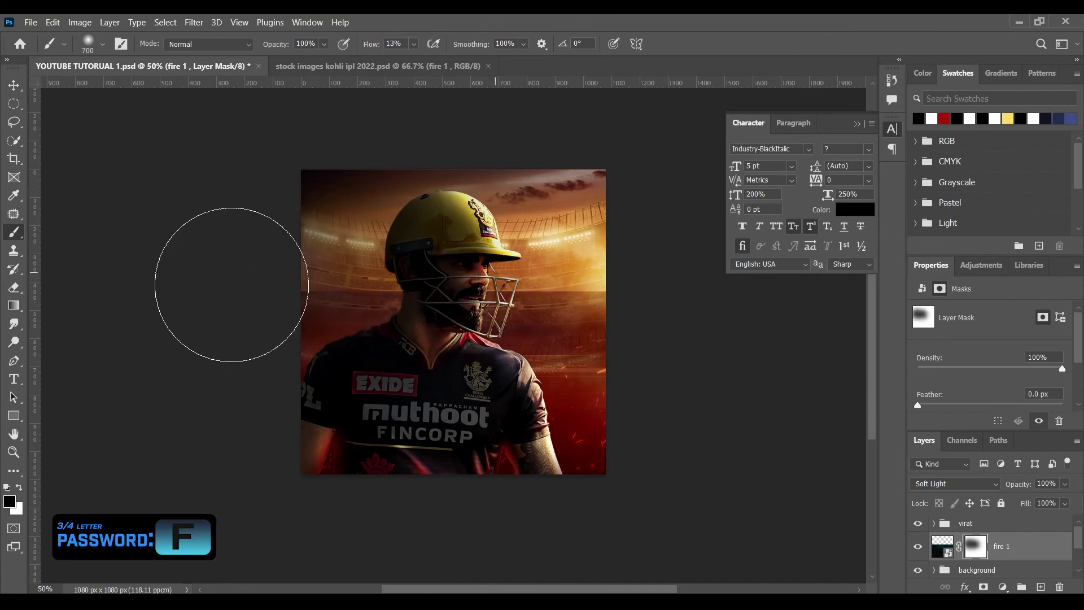
pyautogui.moveTo(654, 254); pyautogui.dragTo(618, 284)
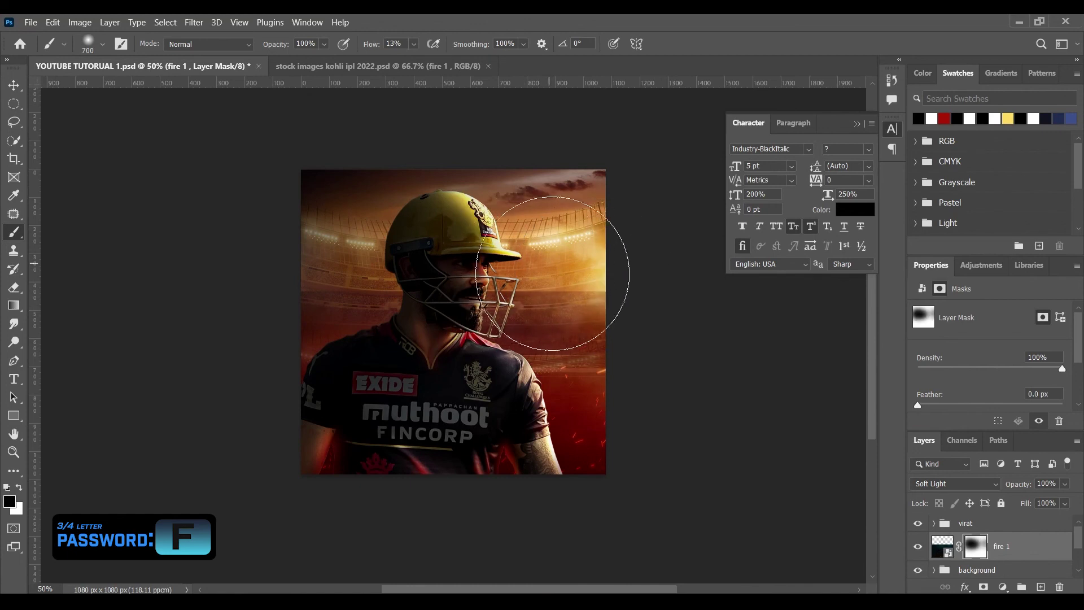
pyautogui.moveTo(681, 263); pyautogui.dragTo(327, 273)
pyautogui.moveTo(568, 269); pyautogui.dragTo(553, 277)
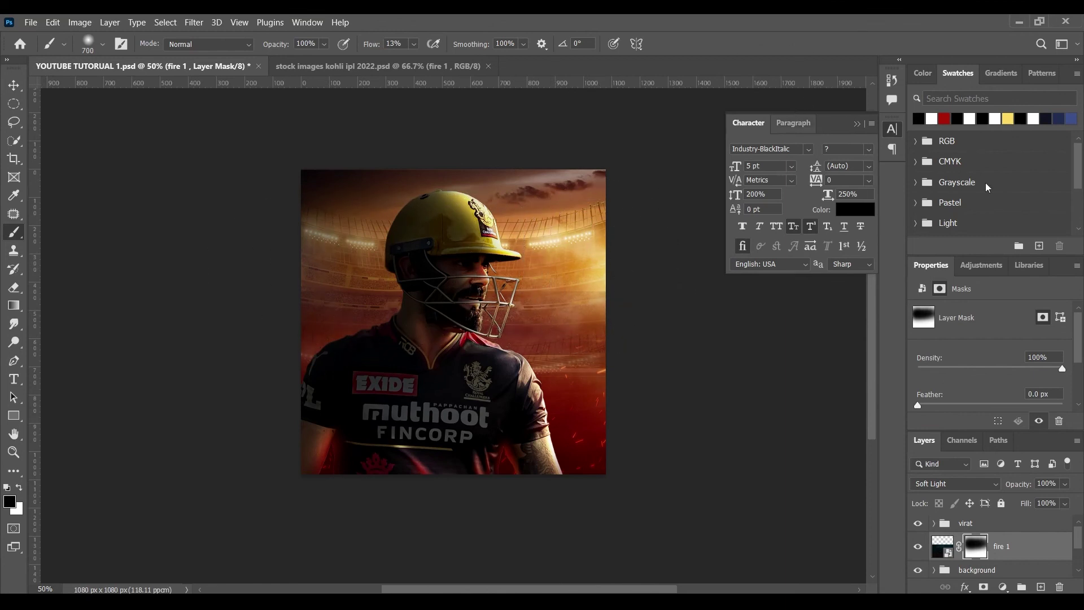
# Compare the poster with and without fire 1, then copy fire 2 into the poster
pyautogui.click(919, 548)
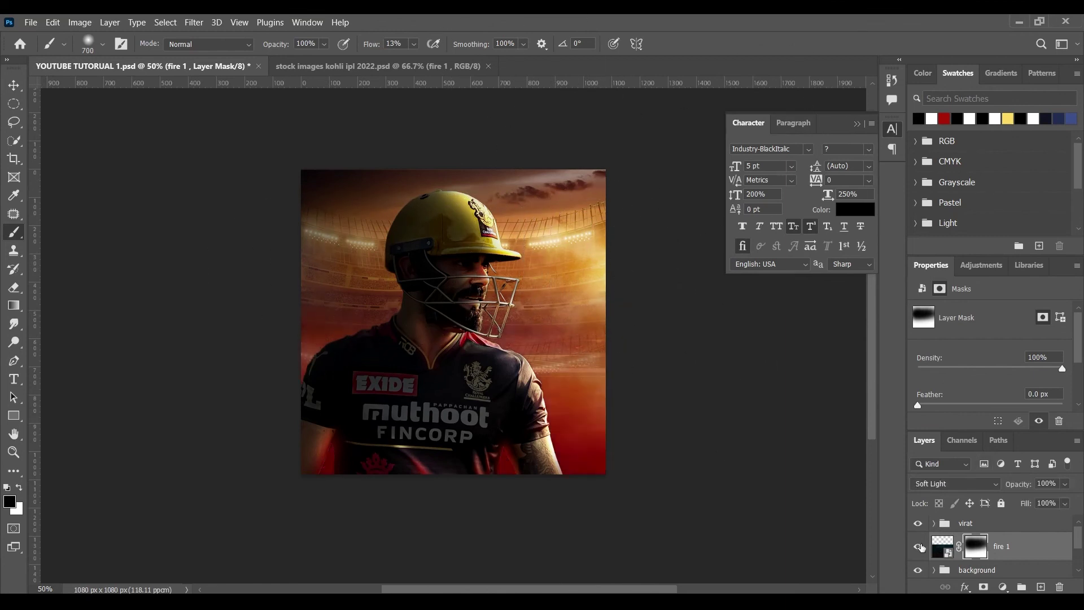
pyautogui.click(404, 66)
pyautogui.moveTo(996, 535); pyautogui.dragTo(463, 314)
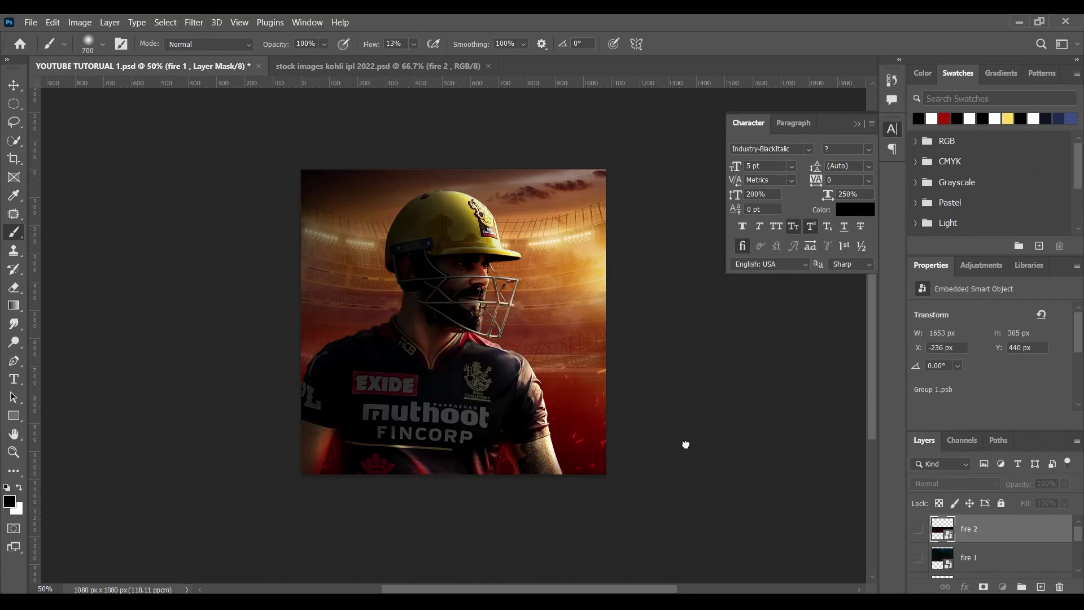
# Move the fire 2 sparks to the poster's bottom edge and enlarge them slightly
pyautogui.hotkey('ctrl', 't')
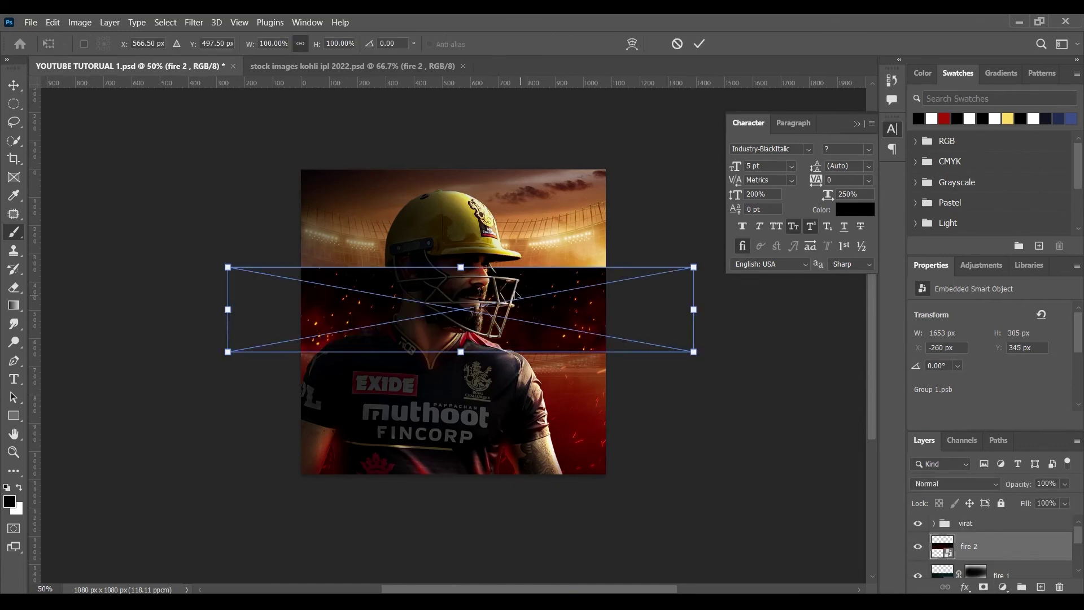
pyautogui.moveTo(518, 295); pyautogui.dragTo(504, 415)
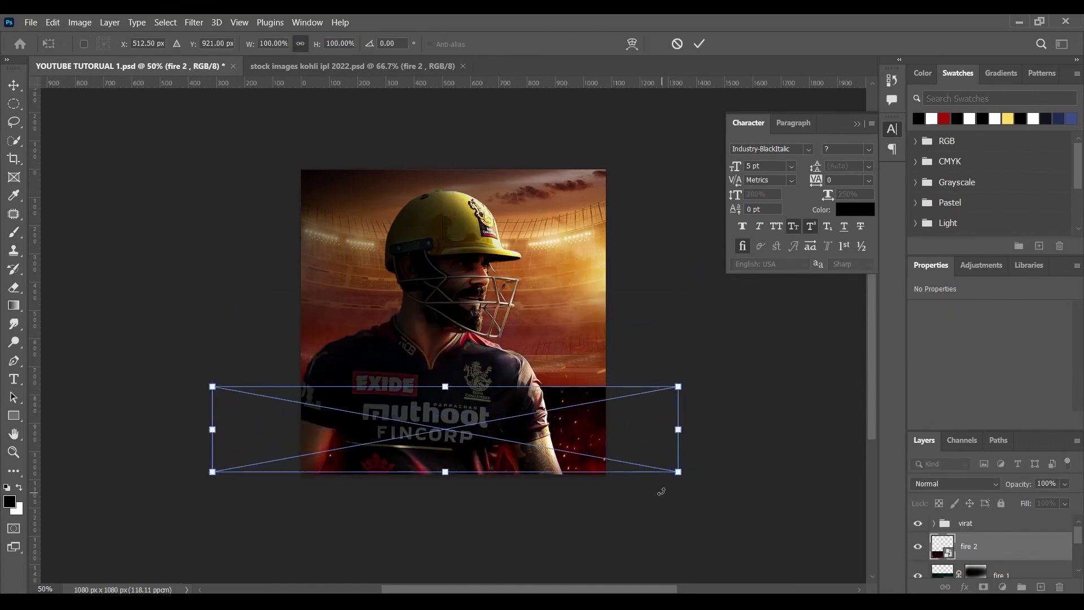
pyautogui.moveTo(679, 472); pyautogui.dragTo(690, 473)
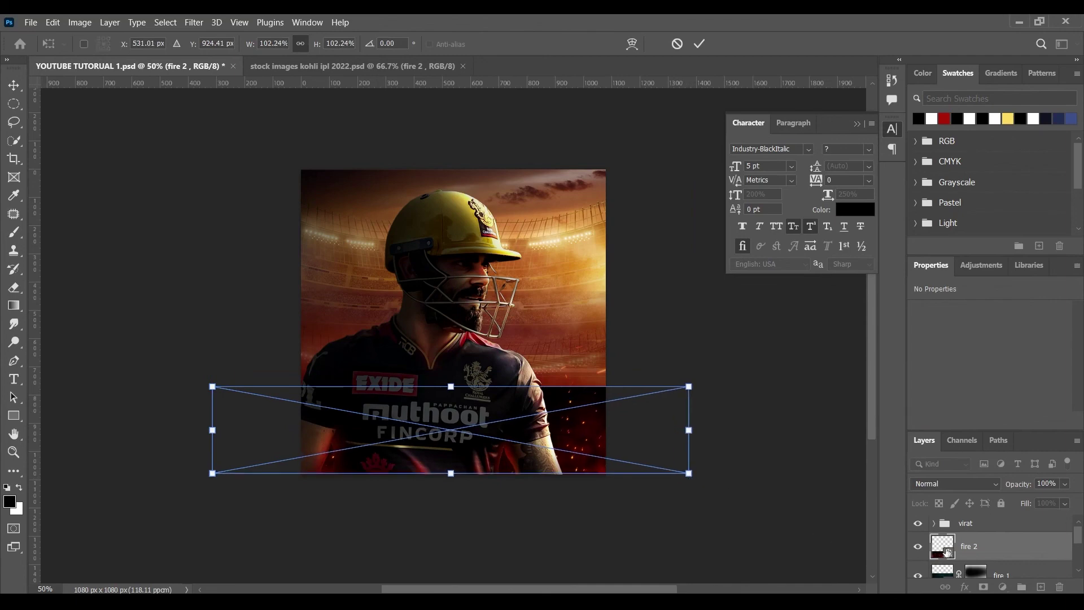
pyautogui.press('Return')
# Blend fire 2 in Screen mode and compare the poster with and without it
pyautogui.click(941, 484)
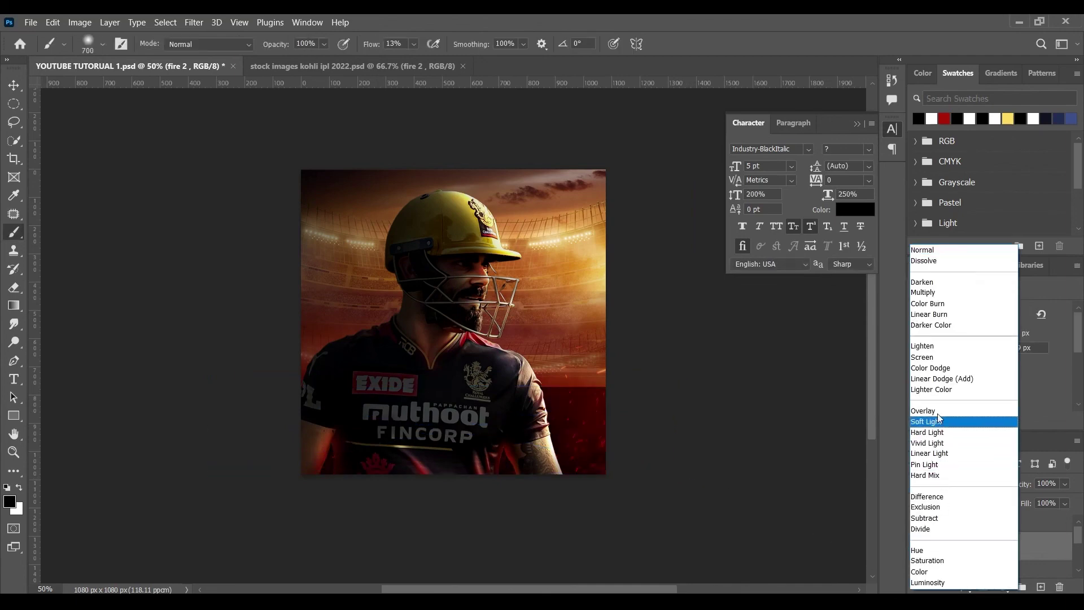
pyautogui.click(940, 356)
pyautogui.click(919, 548)
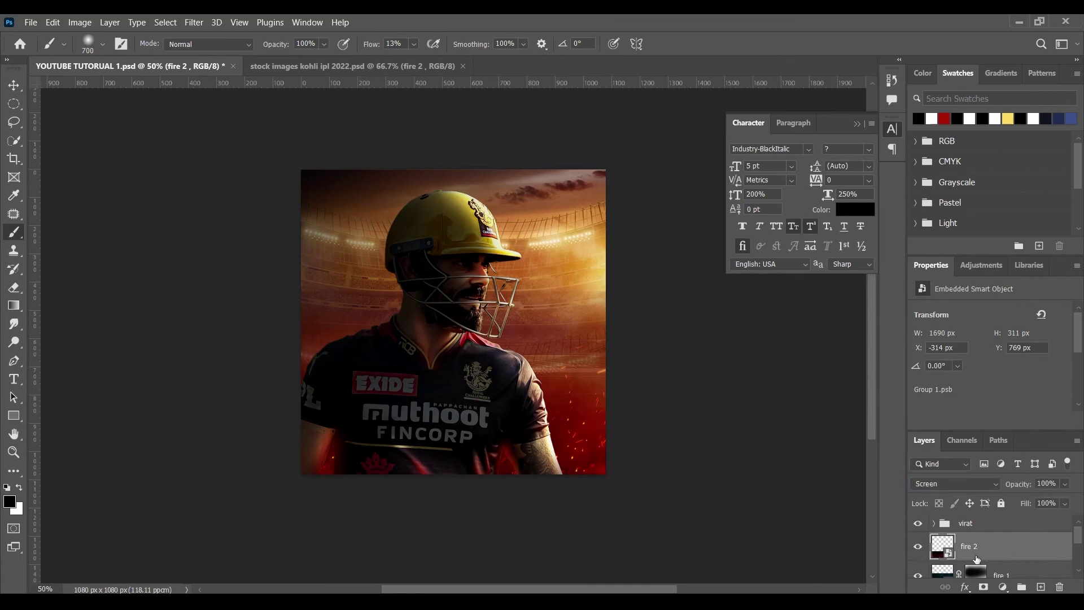
pyautogui.click(1008, 524)
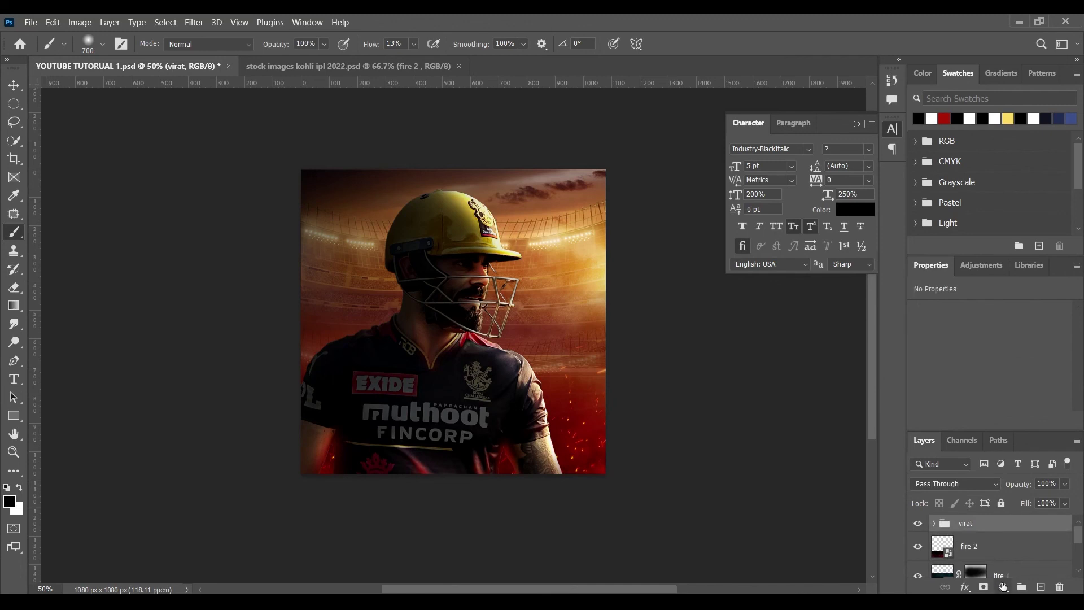
pyautogui.click(1002, 587)
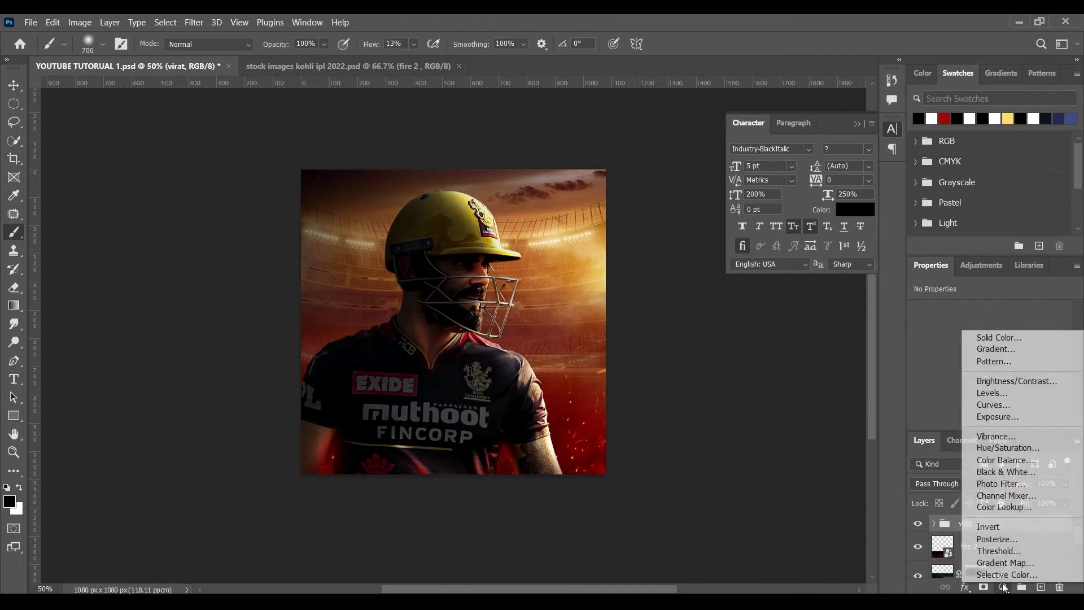
# Add a Curves adjustment on top with a contrast S-curve, toggling it to compare
pyautogui.click(986, 405)
pyautogui.scroll(-1, 988, 396)
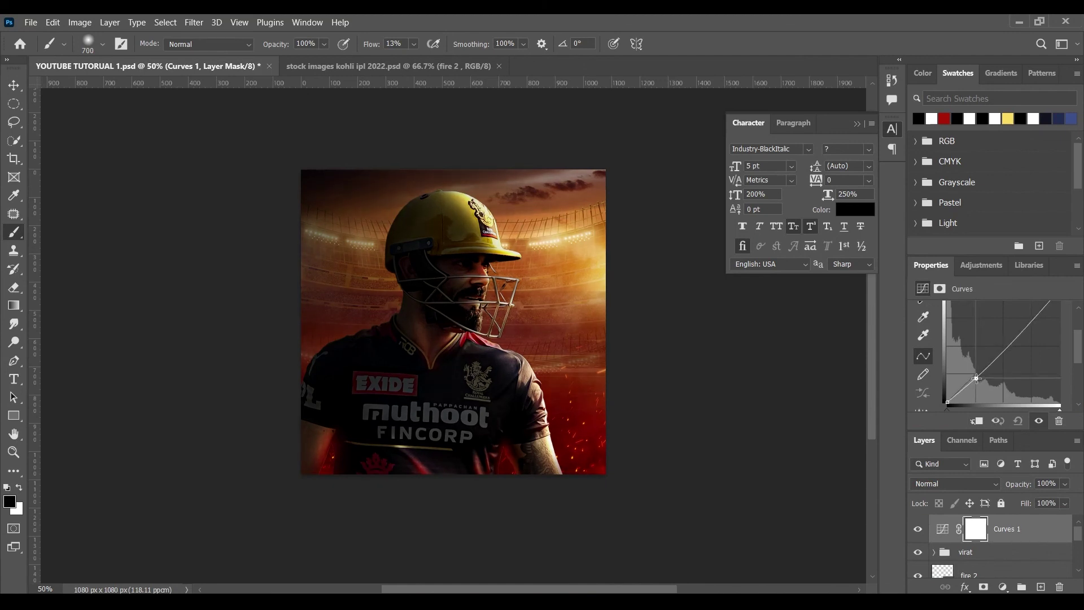
pyautogui.scroll(1, 983, 377)
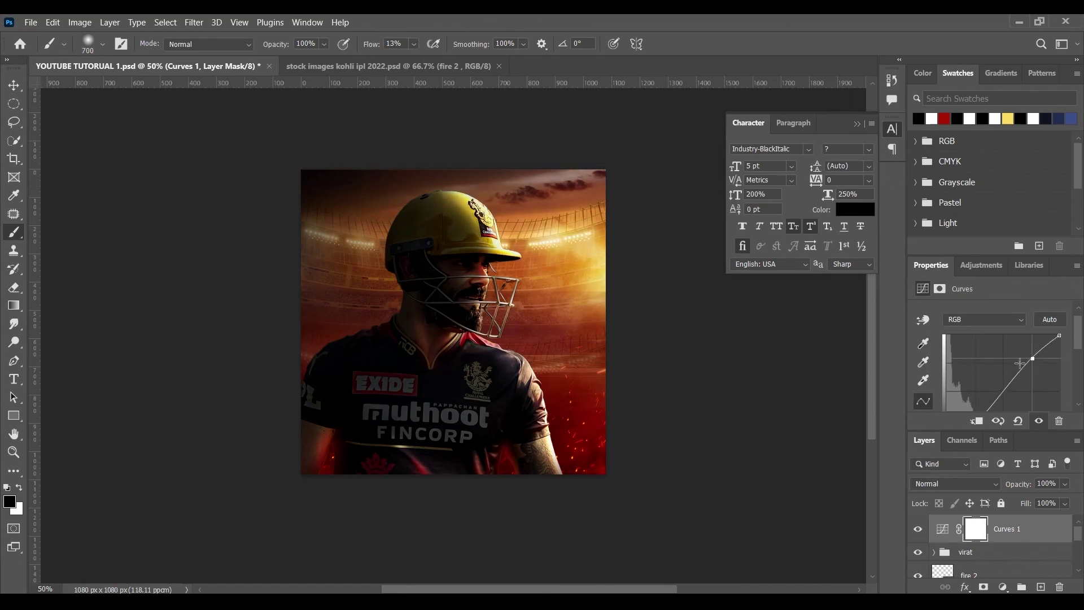
pyautogui.scroll(-1, 1024, 395)
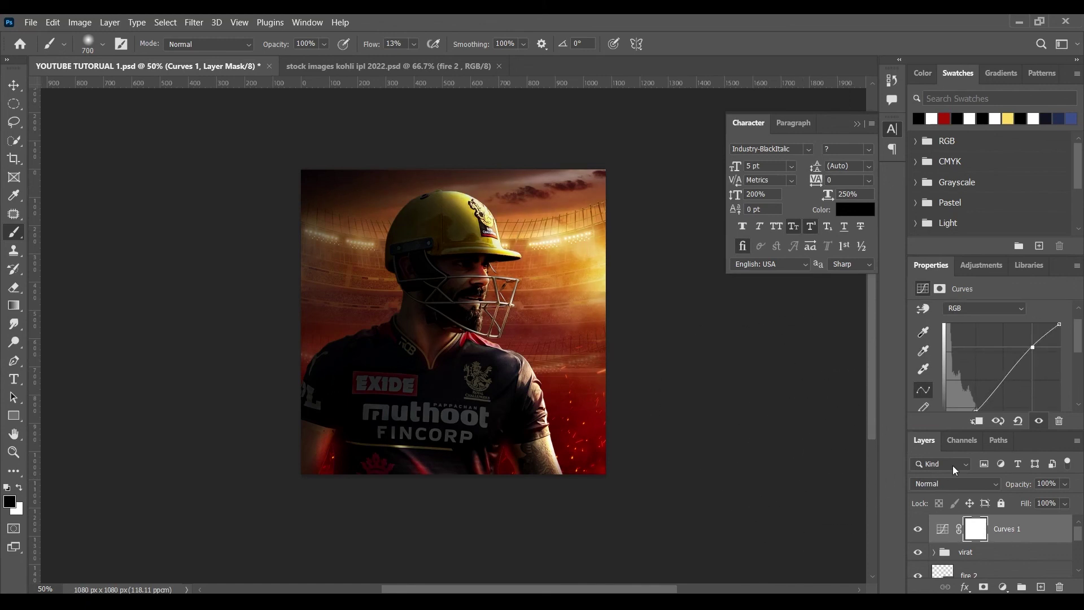
pyautogui.click(1039, 421)
pyautogui.click(1039, 421)
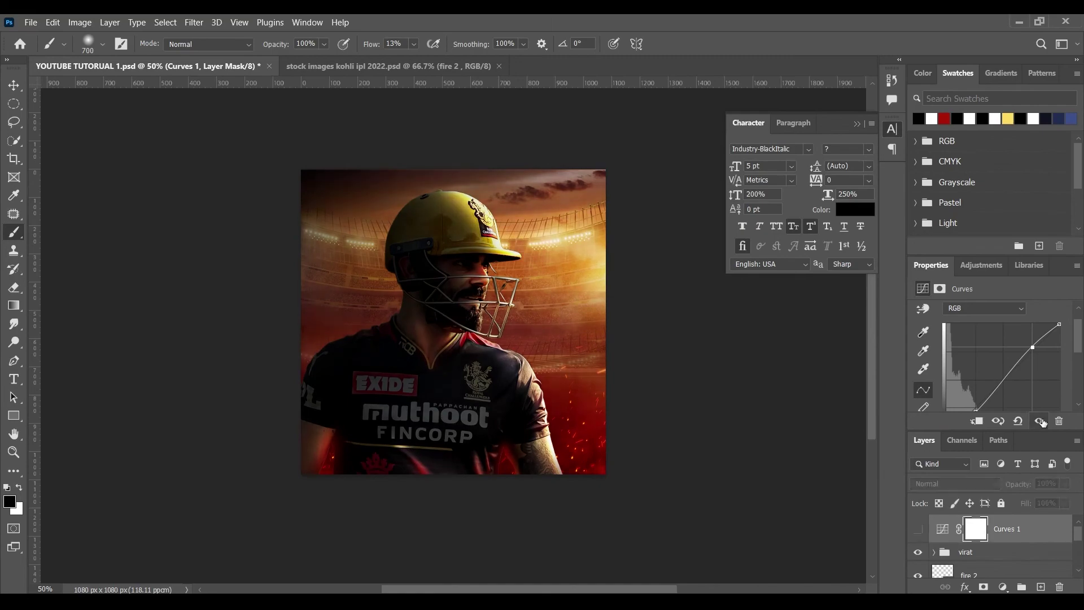